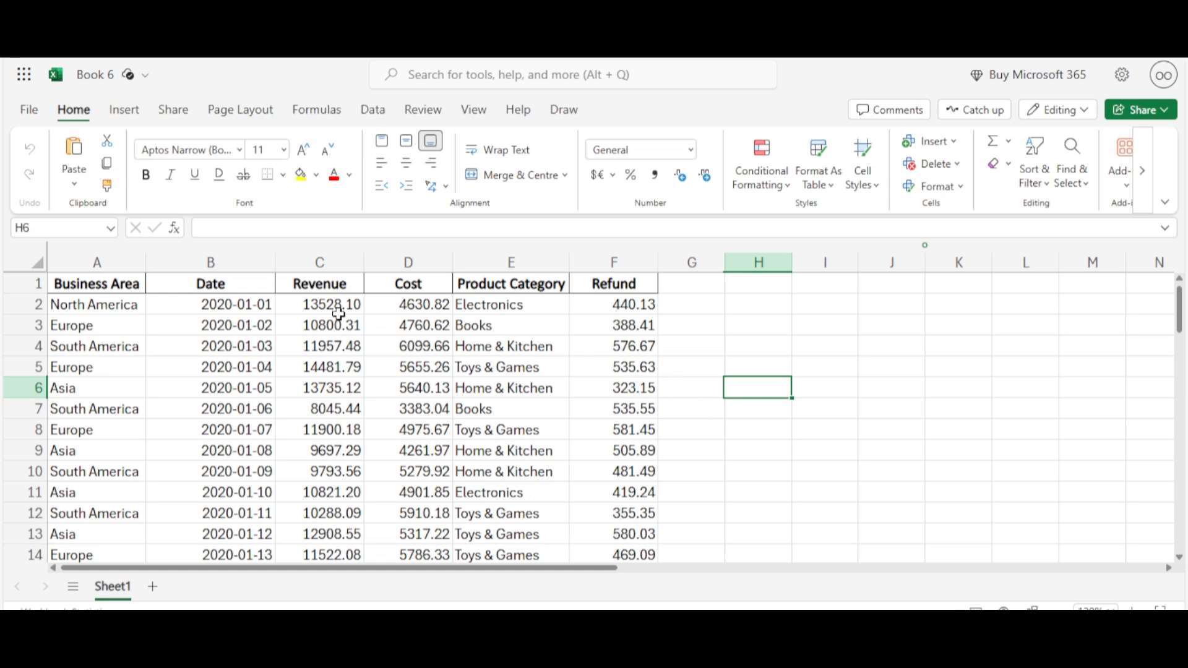
# Examine the Business Area, Date, Revenue, Cost, Product Category and Refund columns of the dataset one by one
pyautogui.click(135, 265)
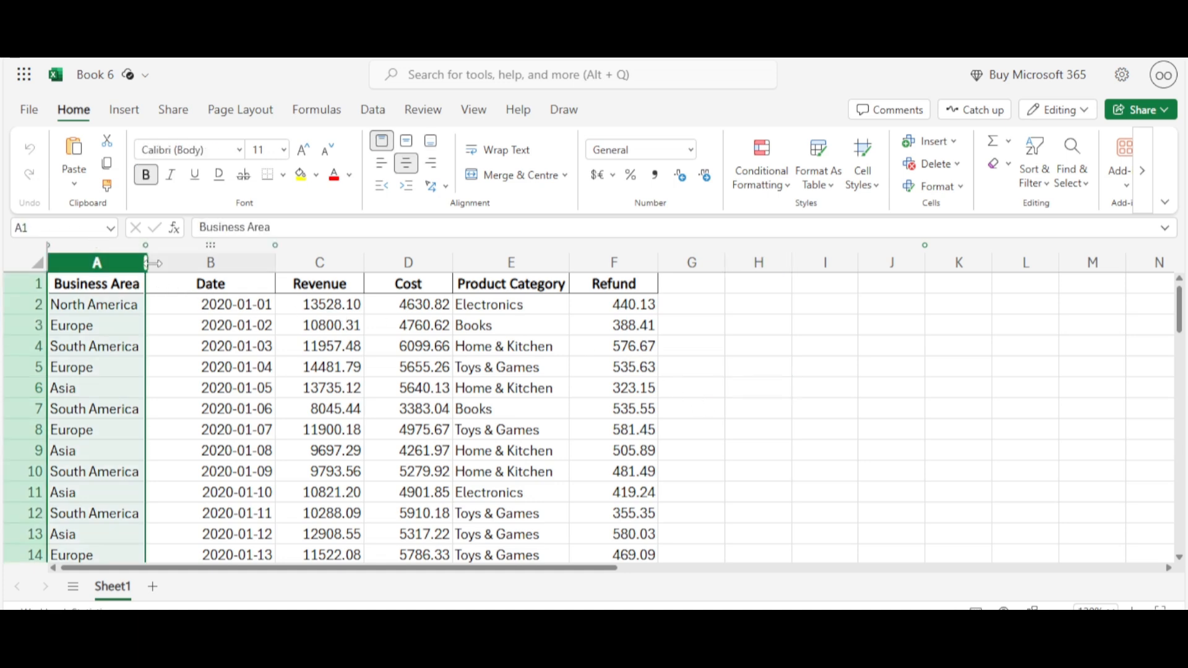
pyautogui.click(235, 260)
pyautogui.click(335, 253)
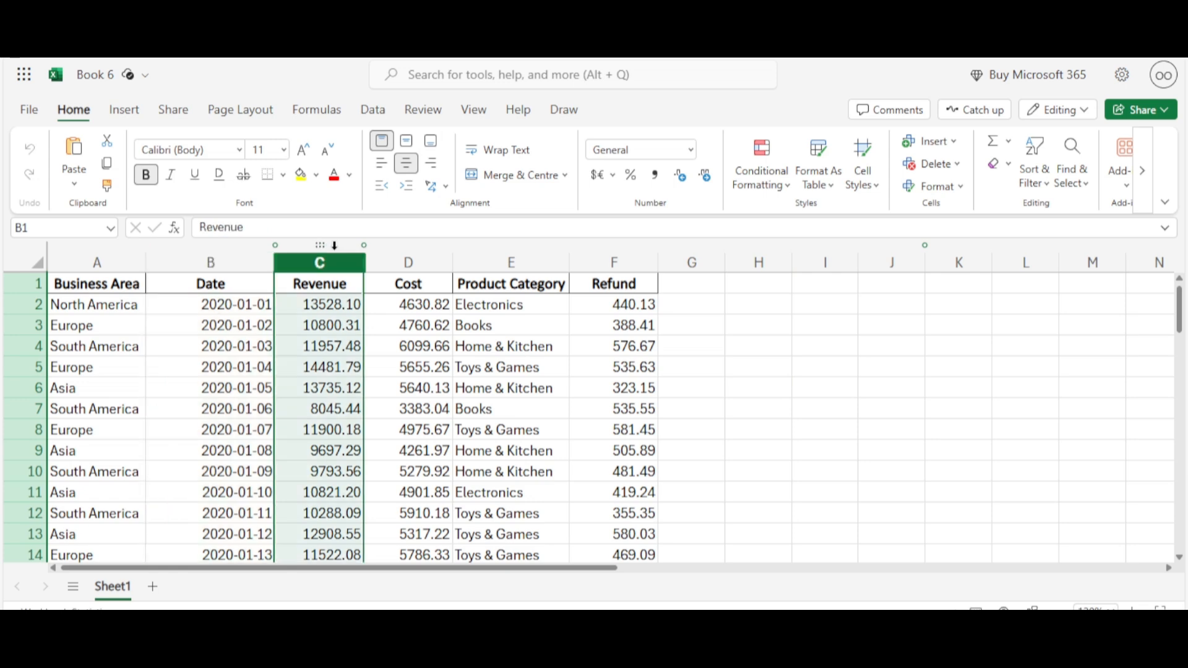
pyautogui.click(420, 246)
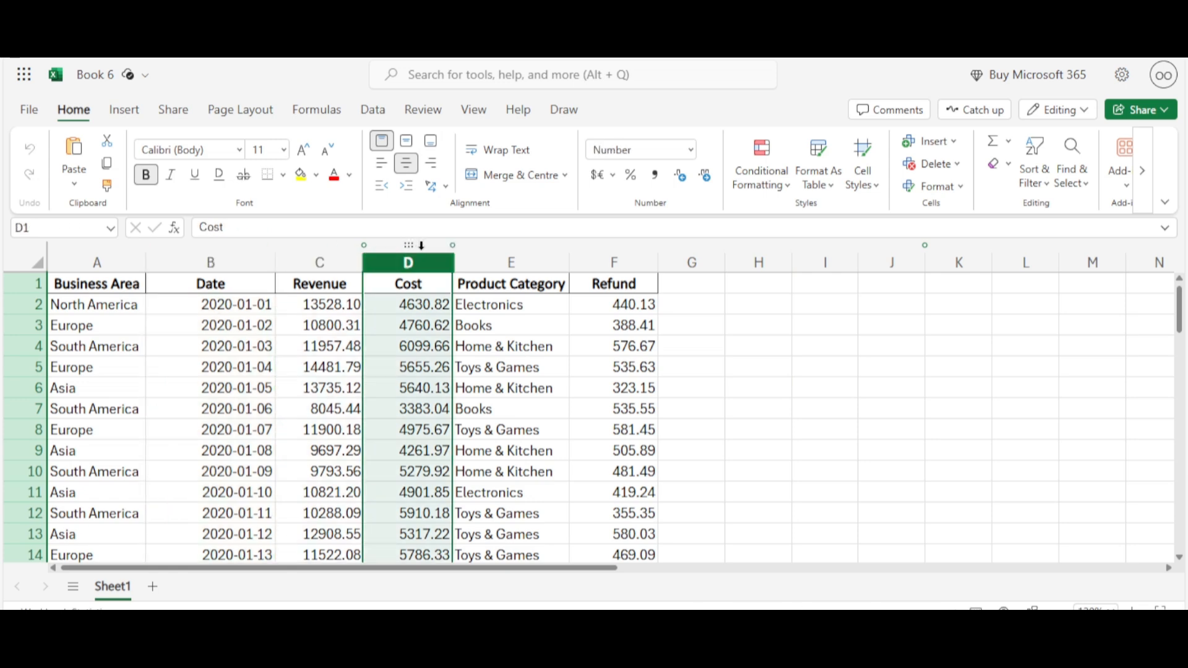
pyautogui.click(477, 247)
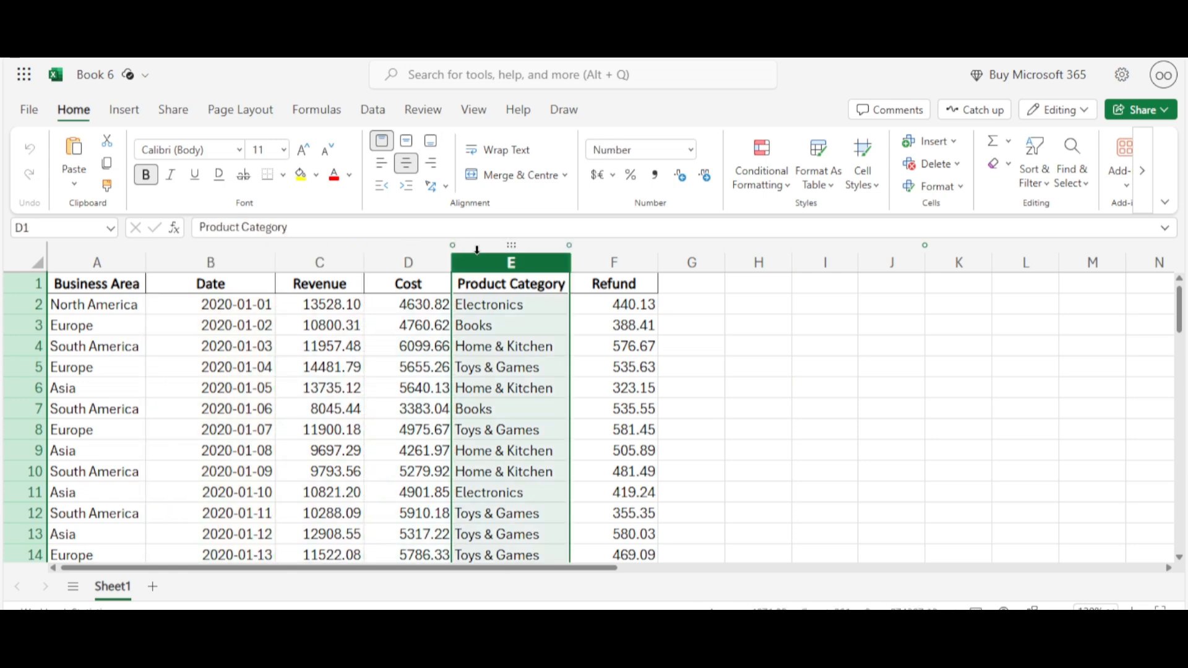
pyautogui.click(593, 252)
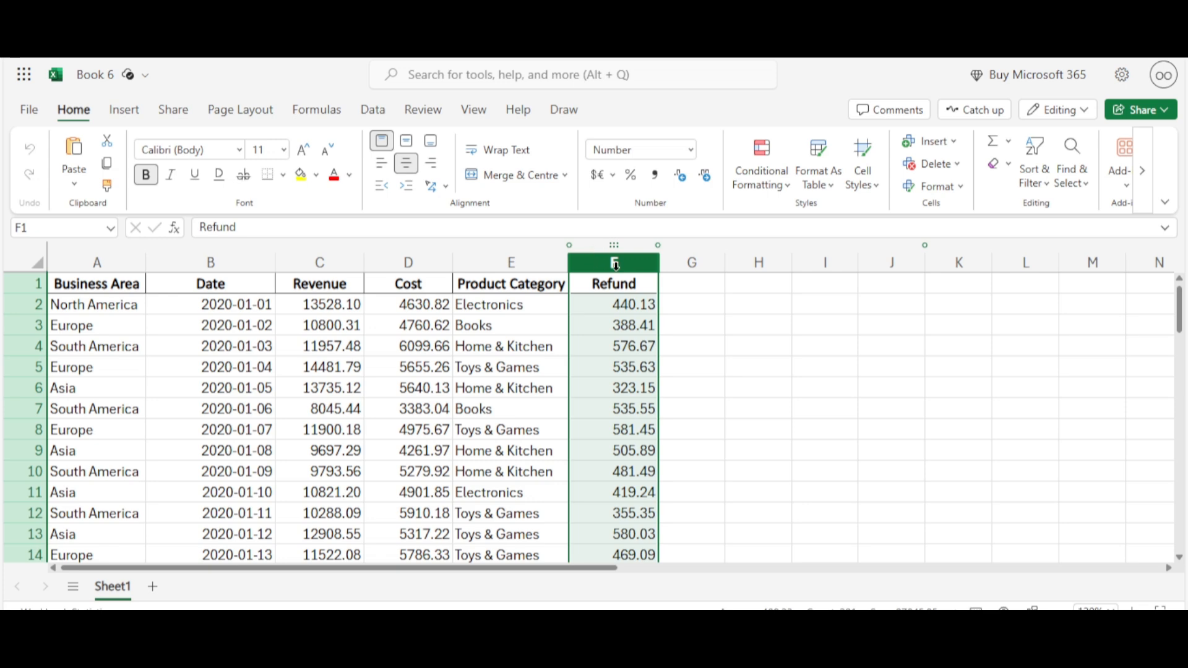
pyautogui.click(766, 368)
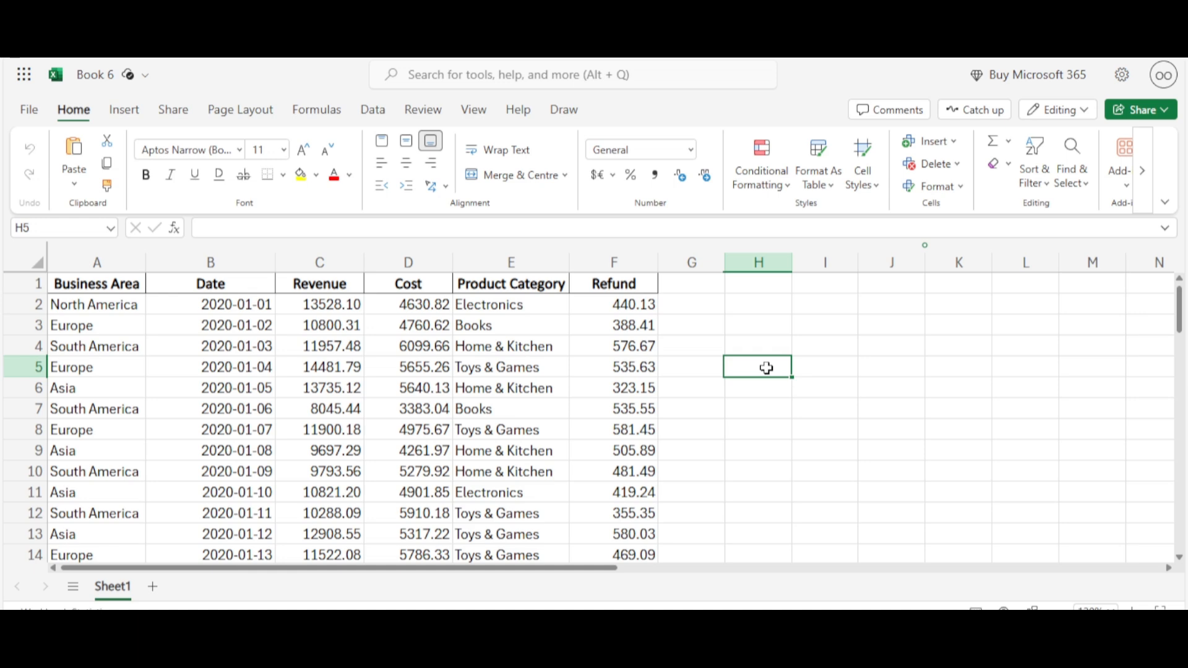
# Enter the heading "Totals" in cell H3 and make it bold
pyautogui.click(747, 324)
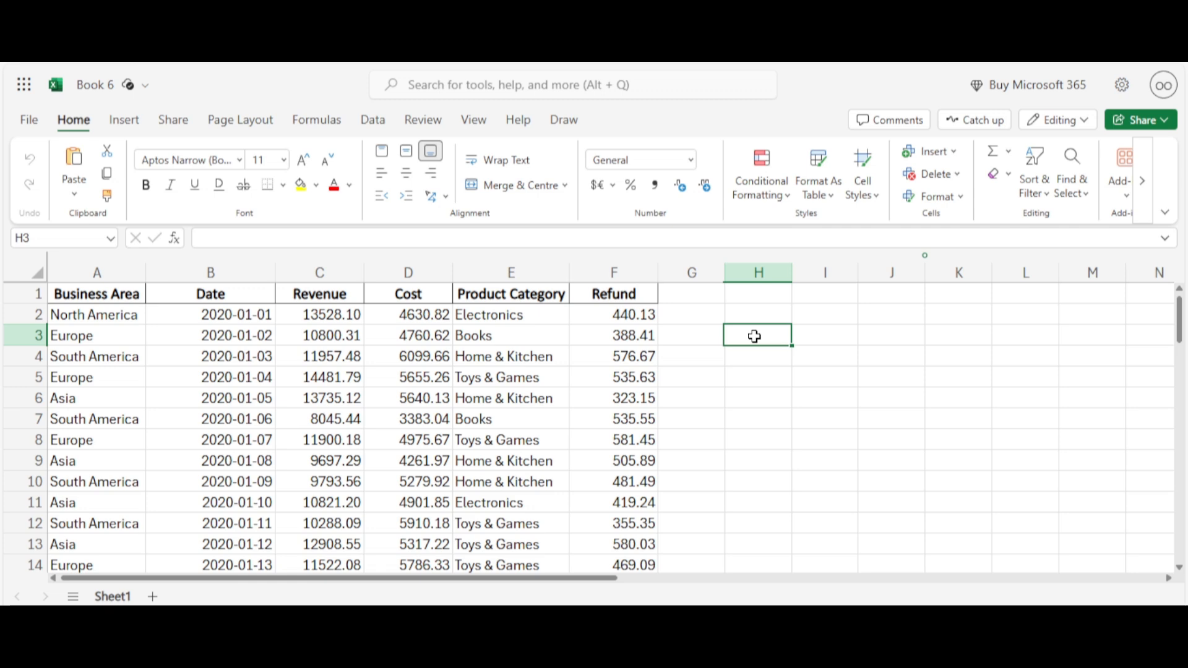
pyautogui.write('Totals')
pyautogui.hotkey('ctrl', 'b')
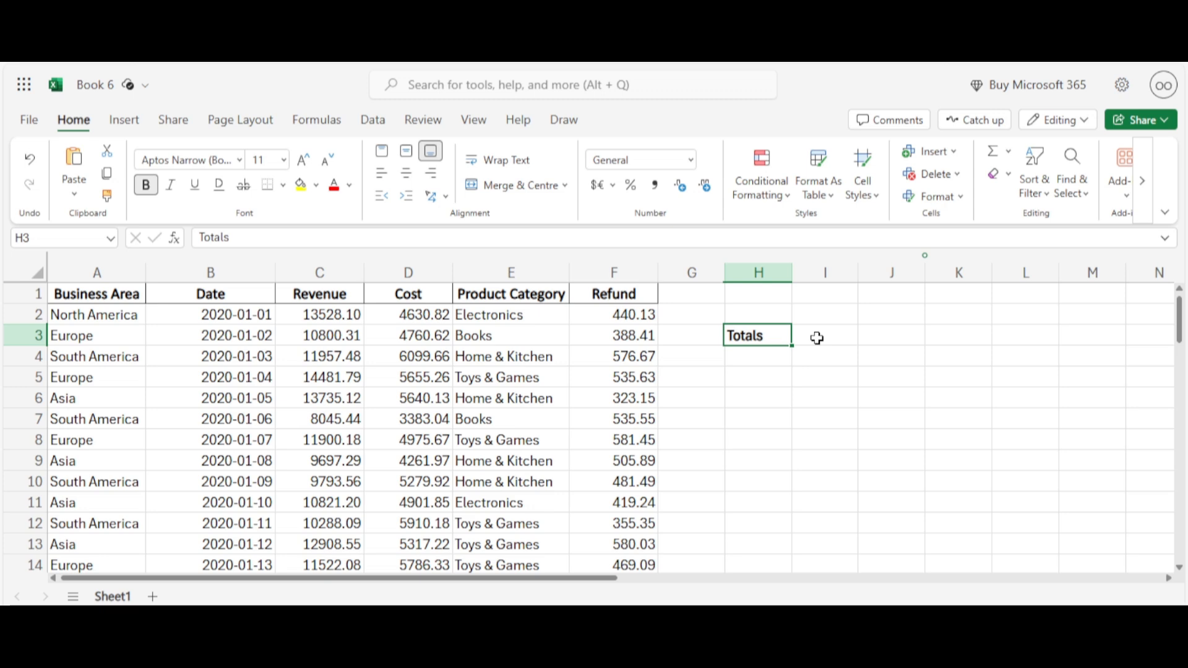
# Enter the heading "Values" in cell I3 beside Totals and make it bold
pyautogui.click(817, 338)
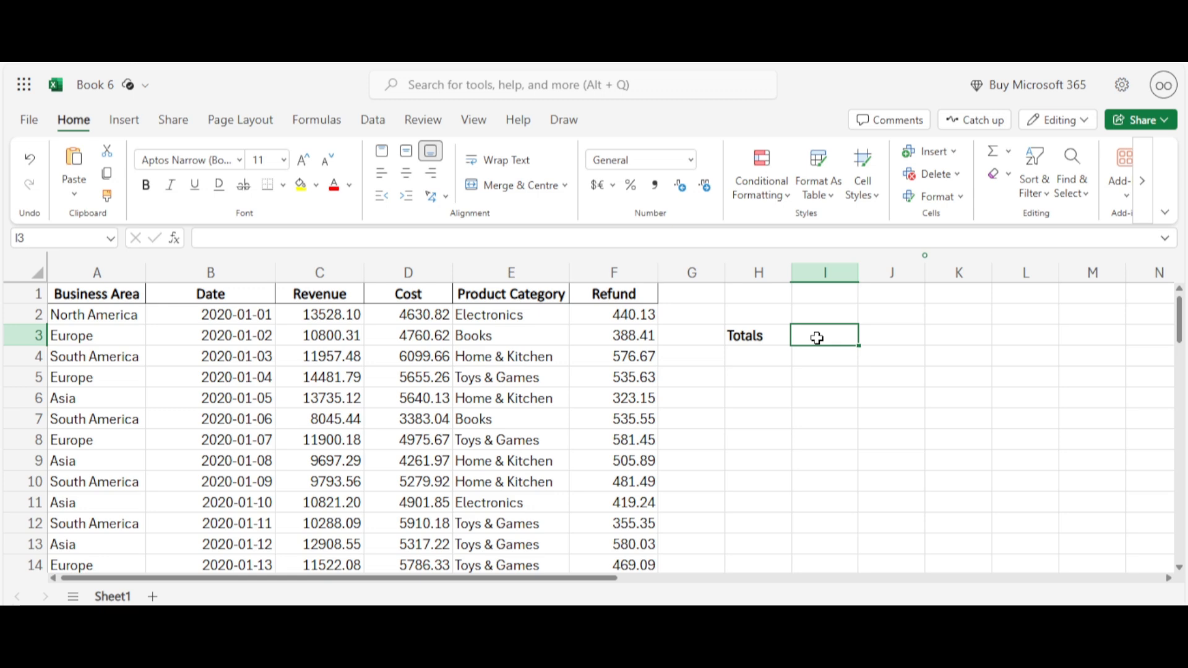
pyautogui.write('VAL')
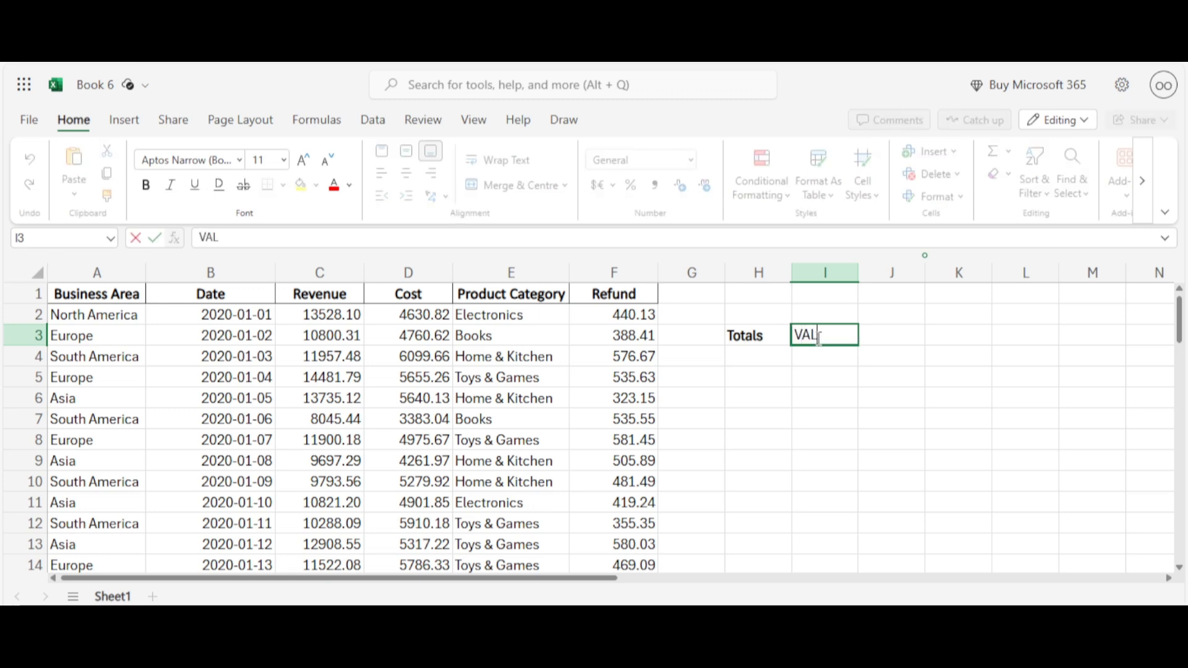
pyautogui.press('BackSpace')
pyautogui.press('BackSpace')
pyautogui.write('aLUES')
pyautogui.press('BackSpace')
pyautogui.press('BackSpace')
pyautogui.press('BackSpace')
pyautogui.press('BackSpace')
pyautogui.write('lues')
pyautogui.hotkey('ctrl', 'b')
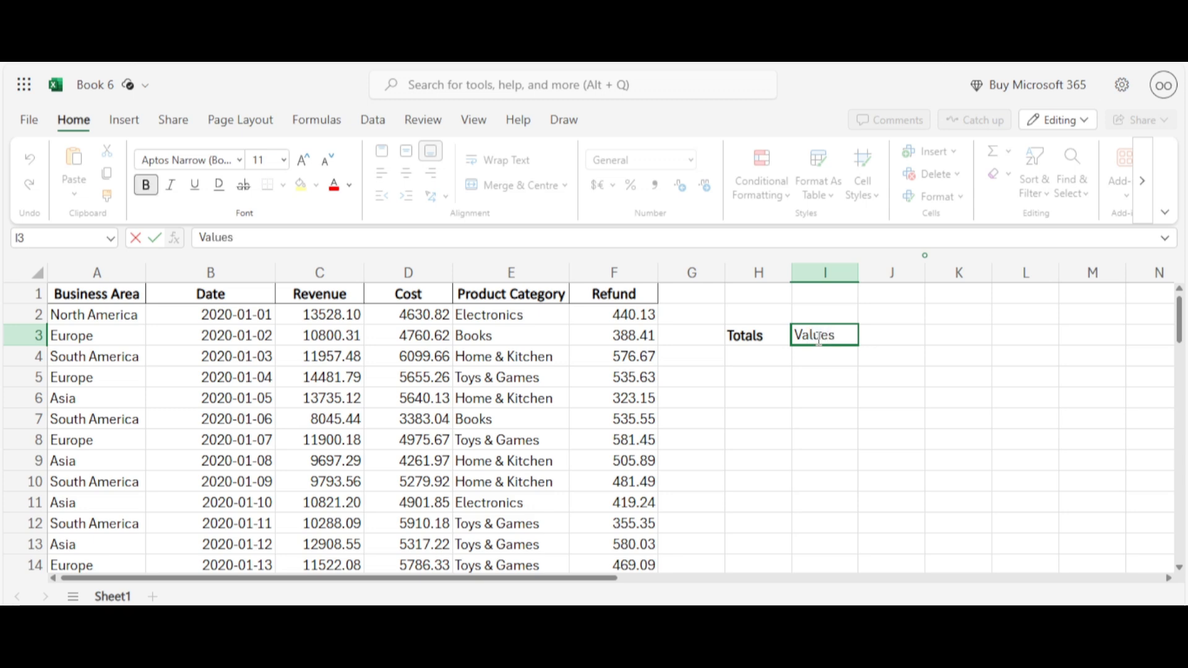
pyautogui.click(847, 356)
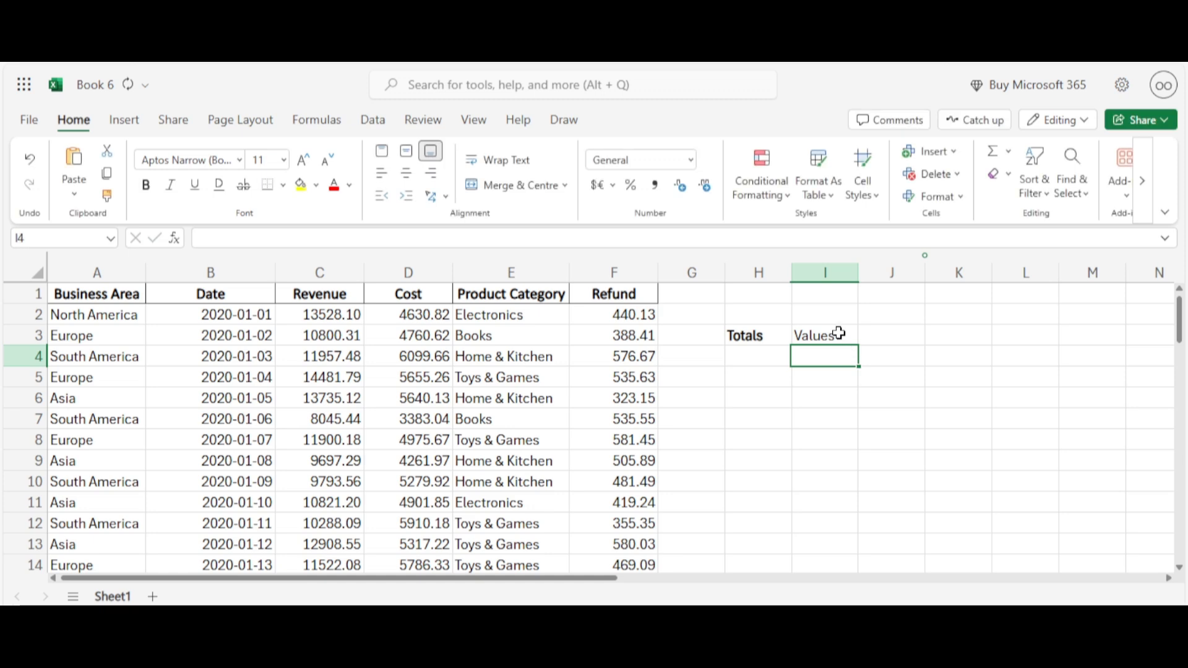
pyautogui.click(839, 334)
pyautogui.hotkey('ctrl', 'b')
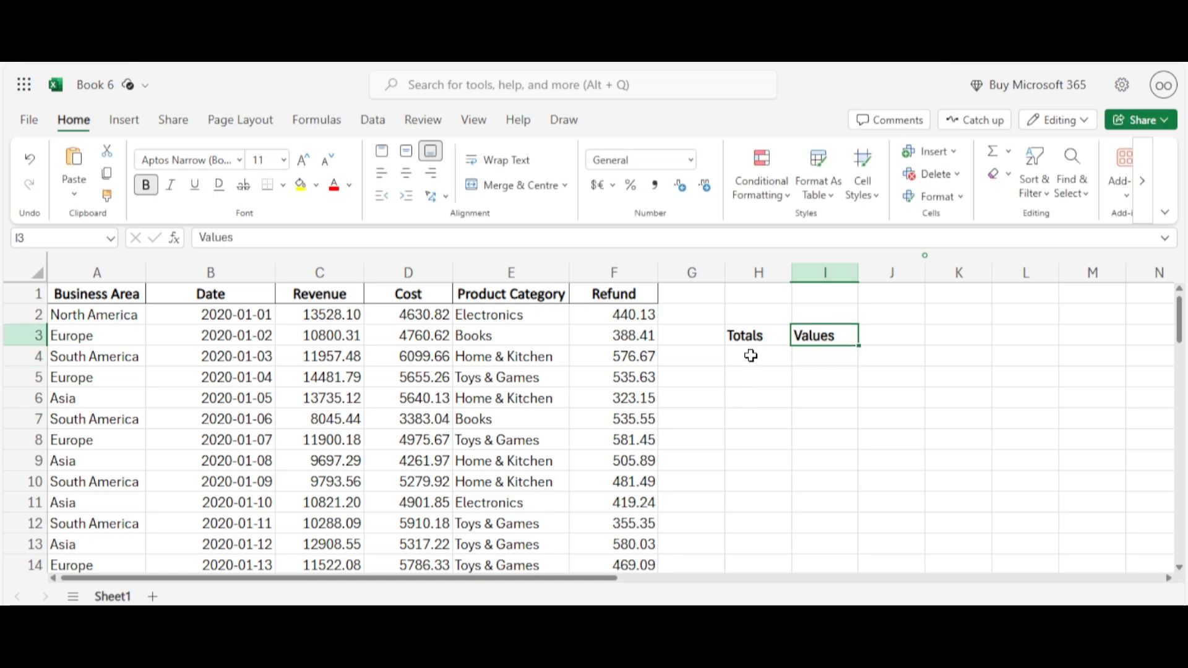
# Total the Revenue data in cell I4 with =SUM(C2:C201) and widen column I so the full number fits
pyautogui.click(828, 357)
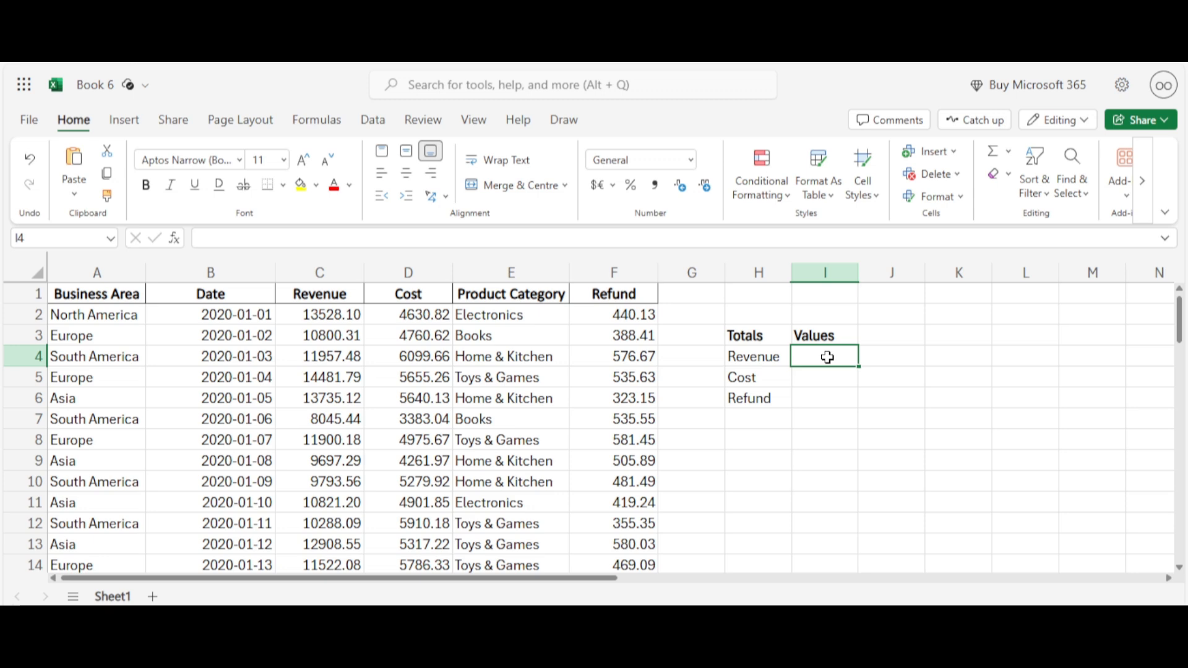
pyautogui.write('=')
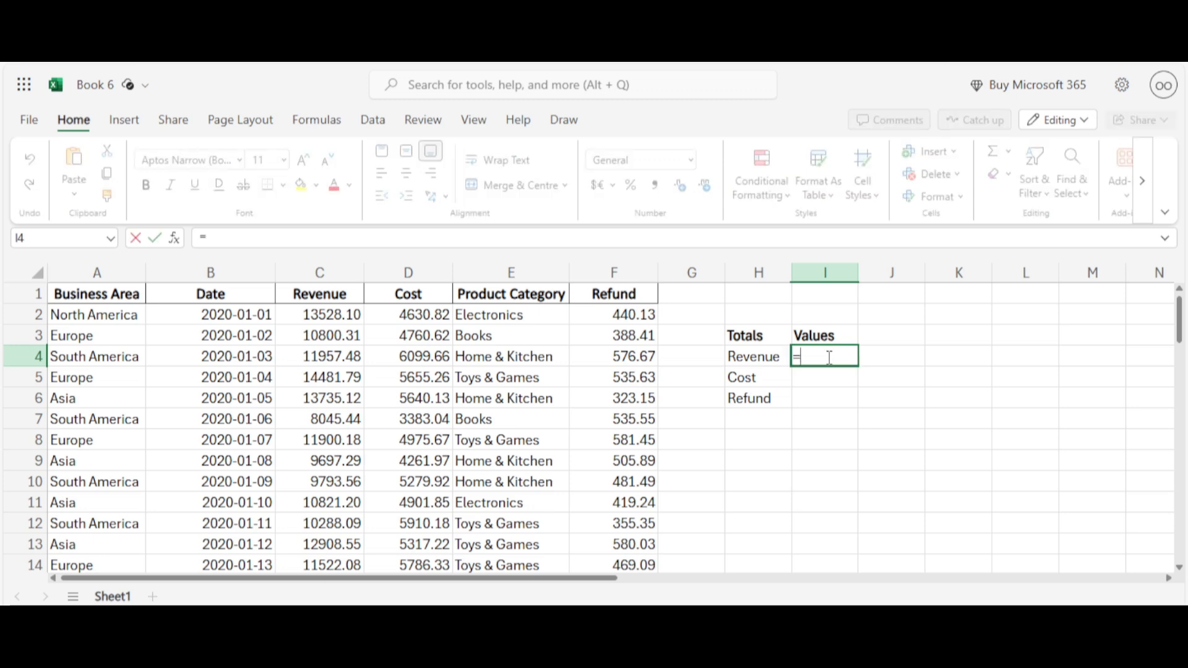
pyautogui.write('sum')
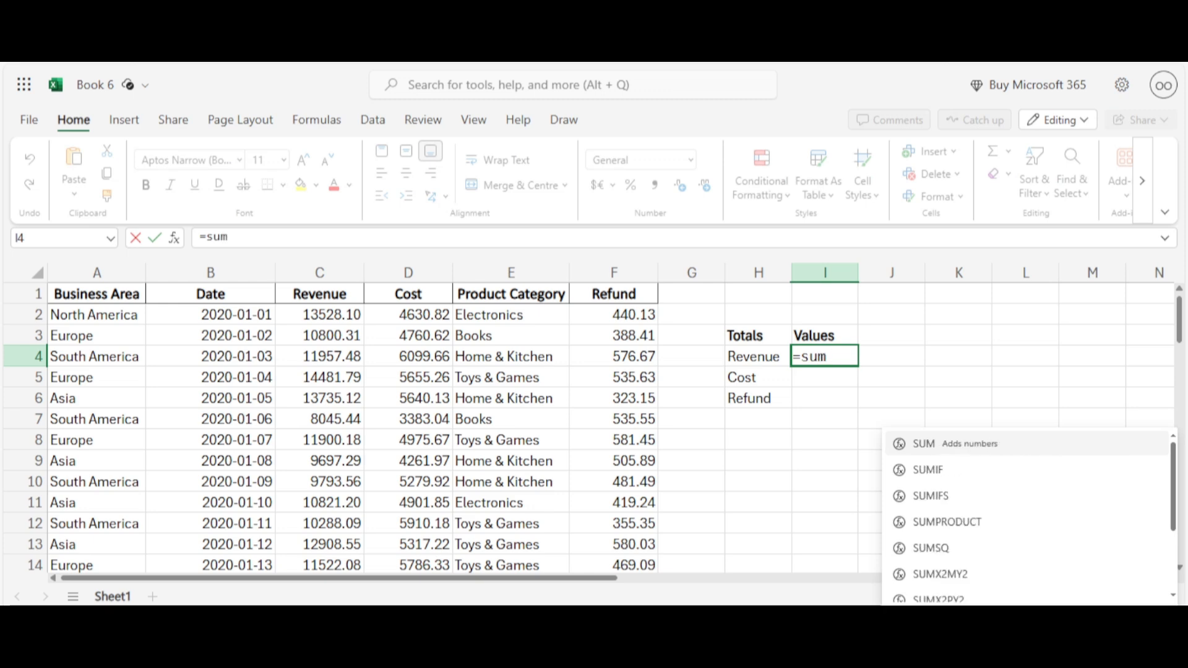
pyautogui.click(941, 445)
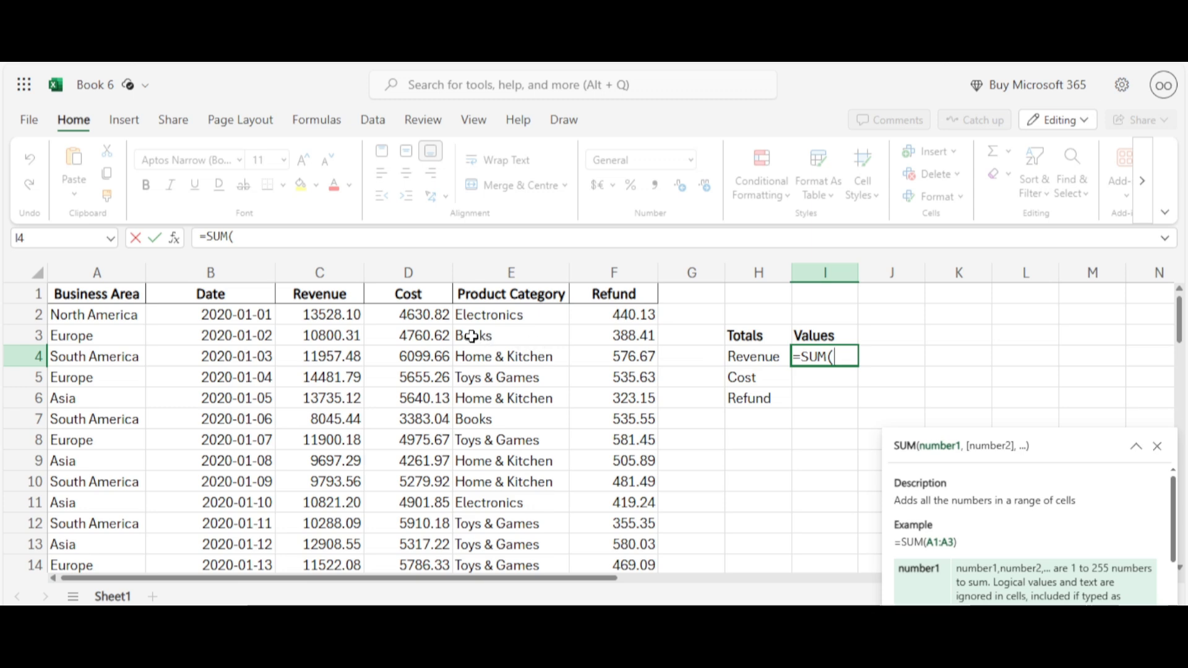
pyautogui.click(340, 317)
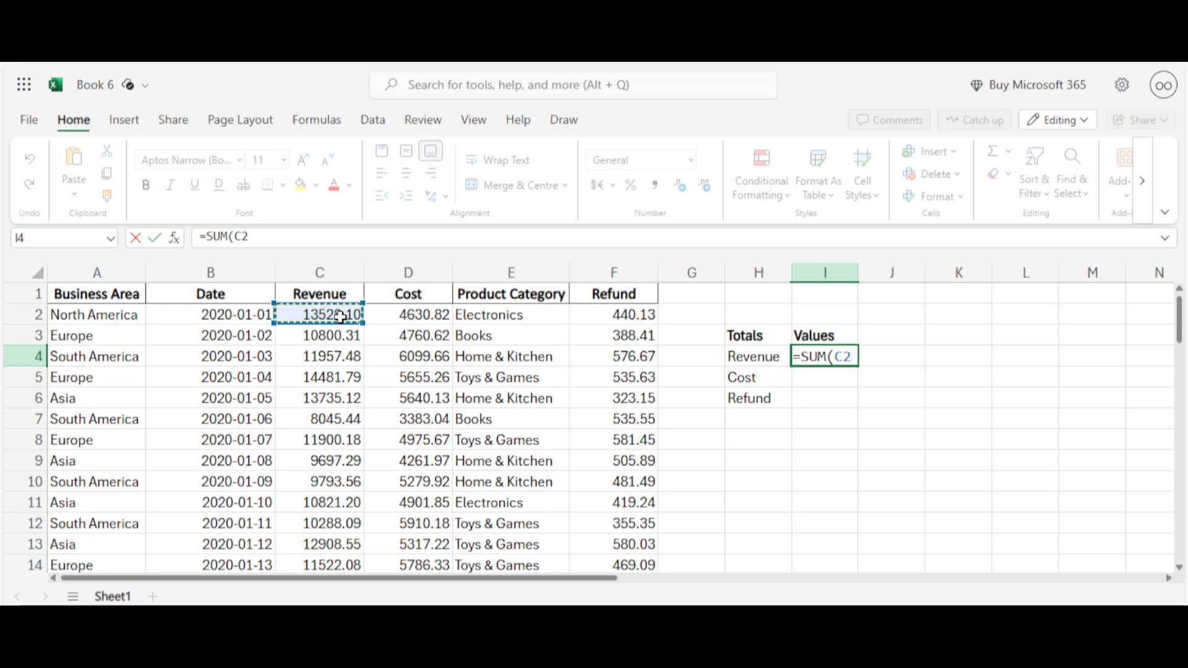
pyautogui.hotkey('ctrl', 'shift', 'Down')
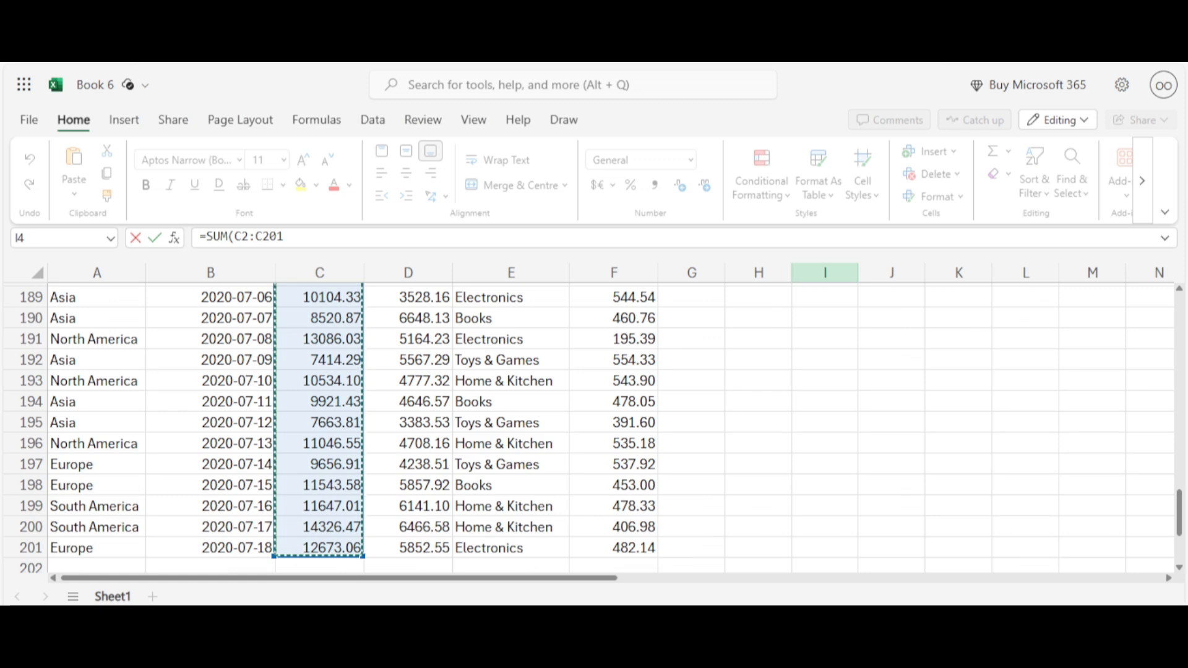
pyautogui.press('Return')
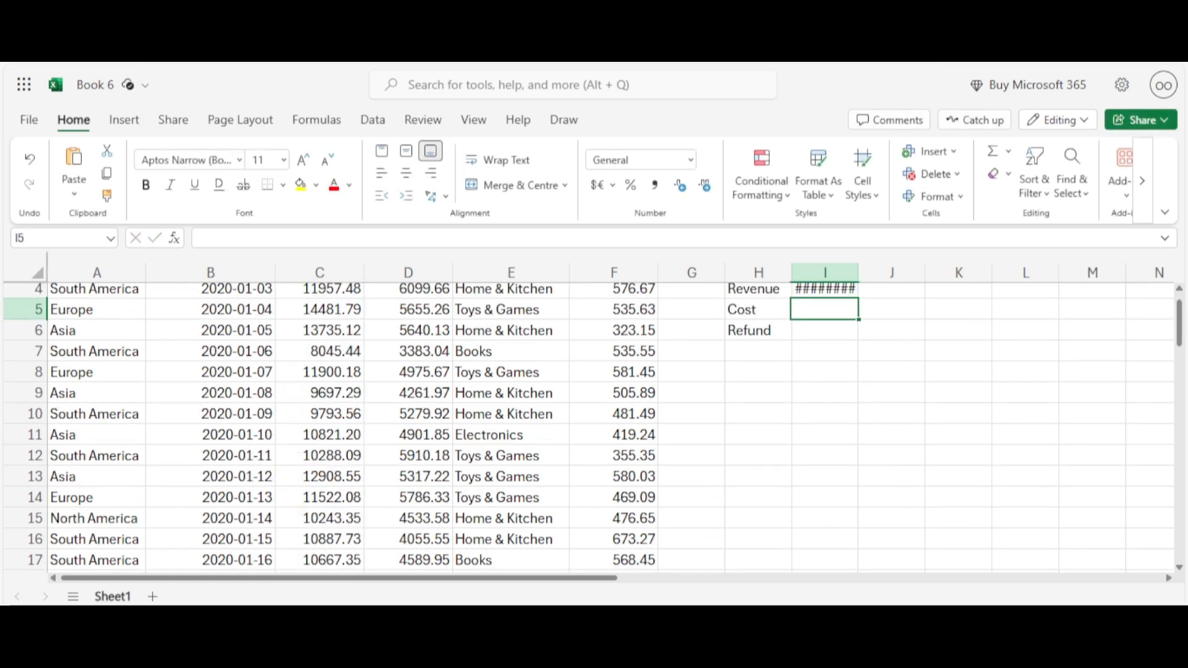
pyautogui.click(328, 309)
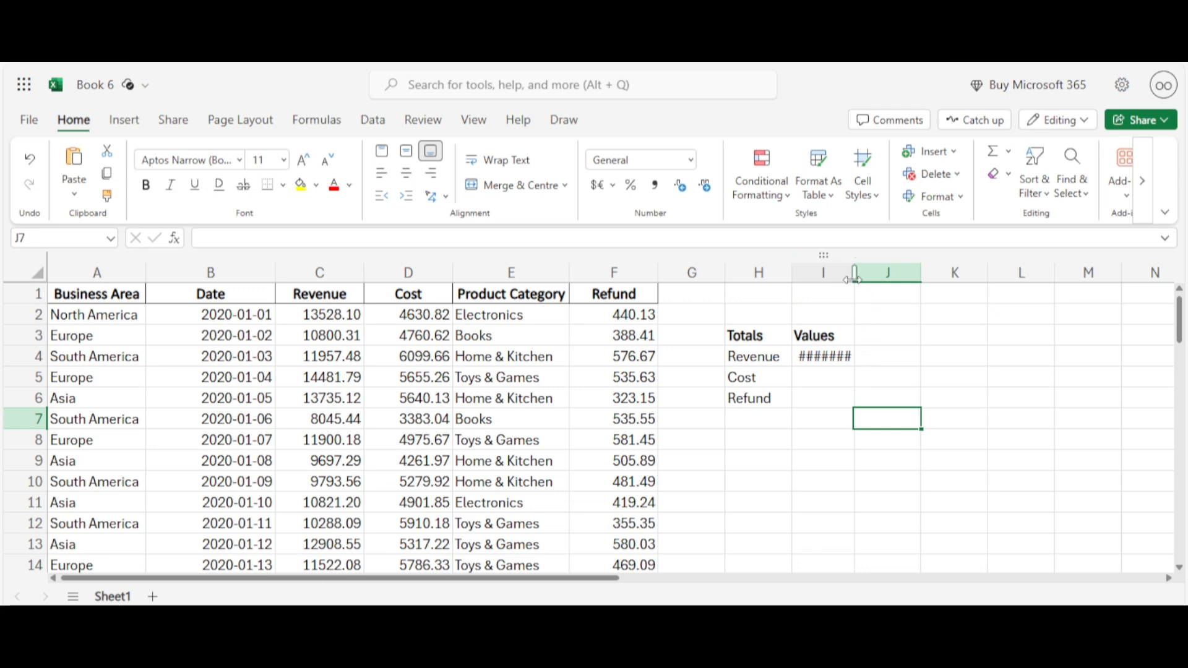
pyautogui.moveTo(855, 279); pyautogui.dragTo(880, 282)
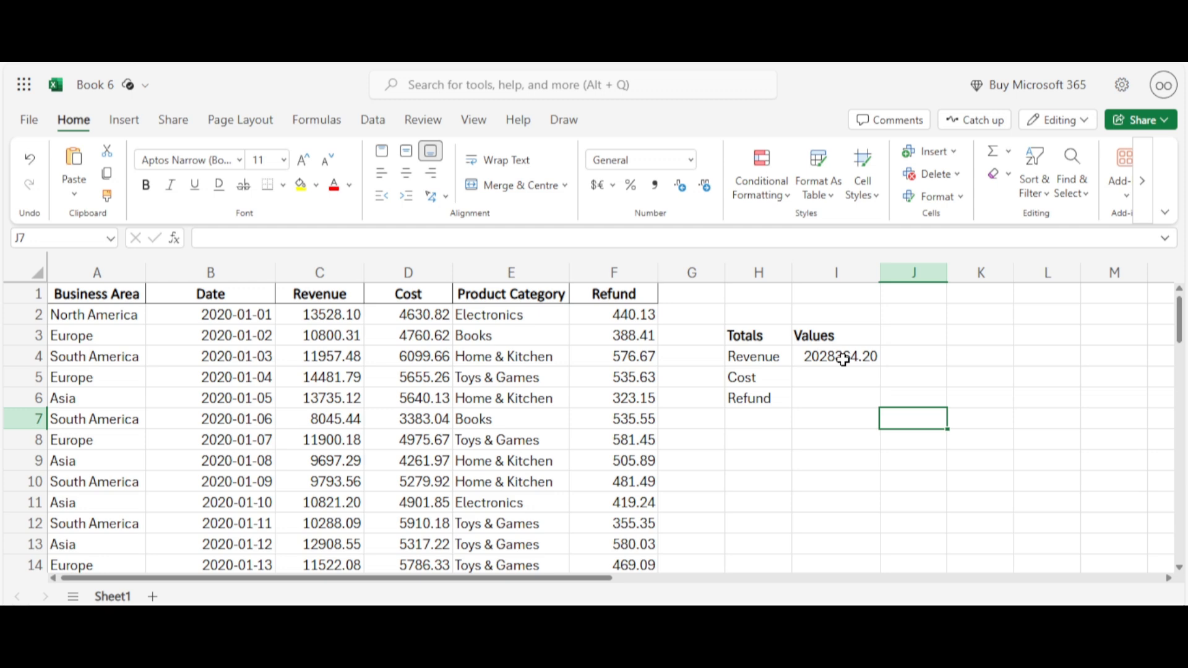
# Fill the Revenue SUM formula from I4 down to the Cost and Refund rows
pyautogui.click(868, 361)
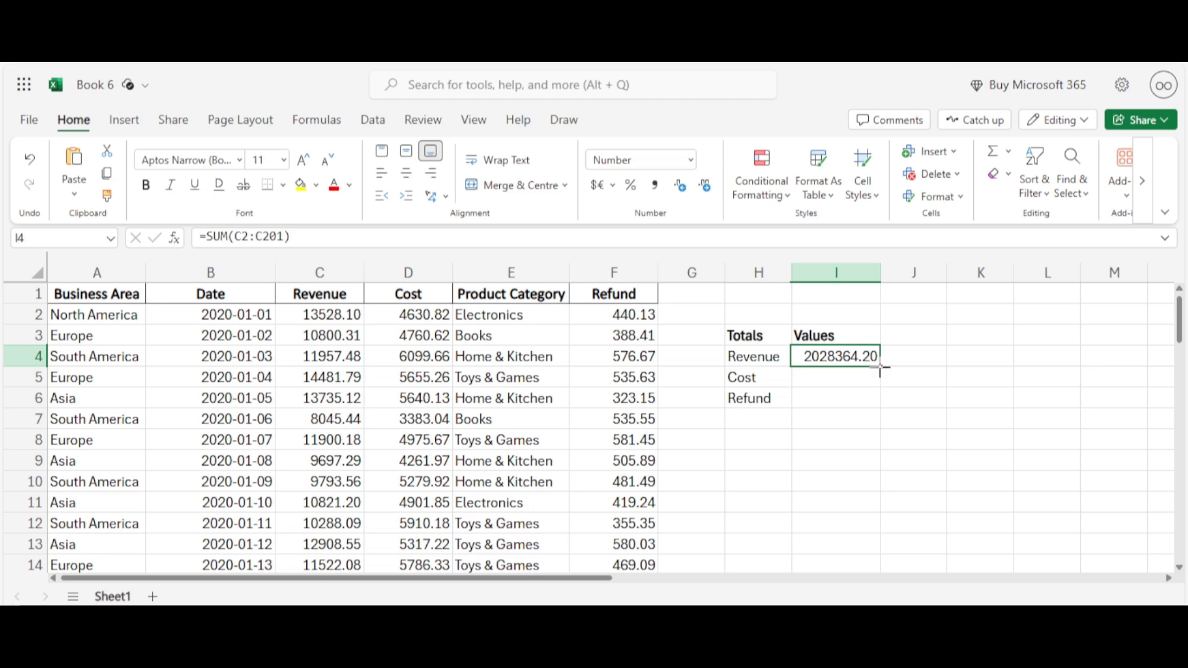
pyautogui.doubleClick(880, 367)
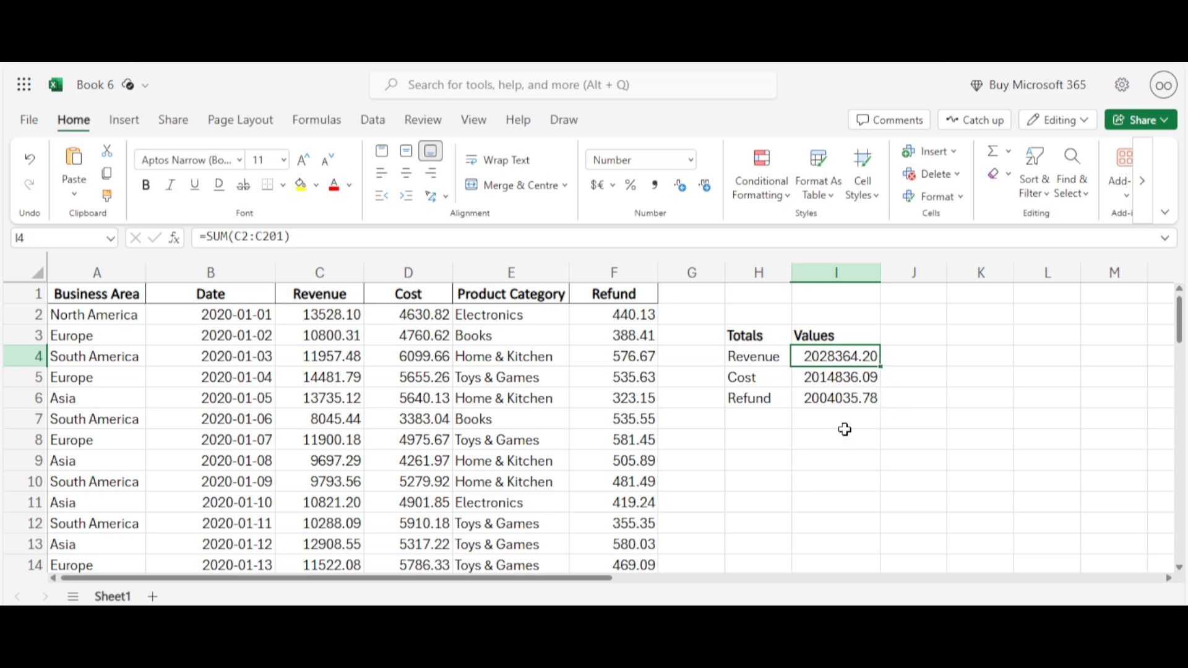
# Replace the range in the Cost total's formula in I5 so it reads =SUM(D2:D201)
pyautogui.click(840, 384)
pyautogui.doubleClick(840, 384)
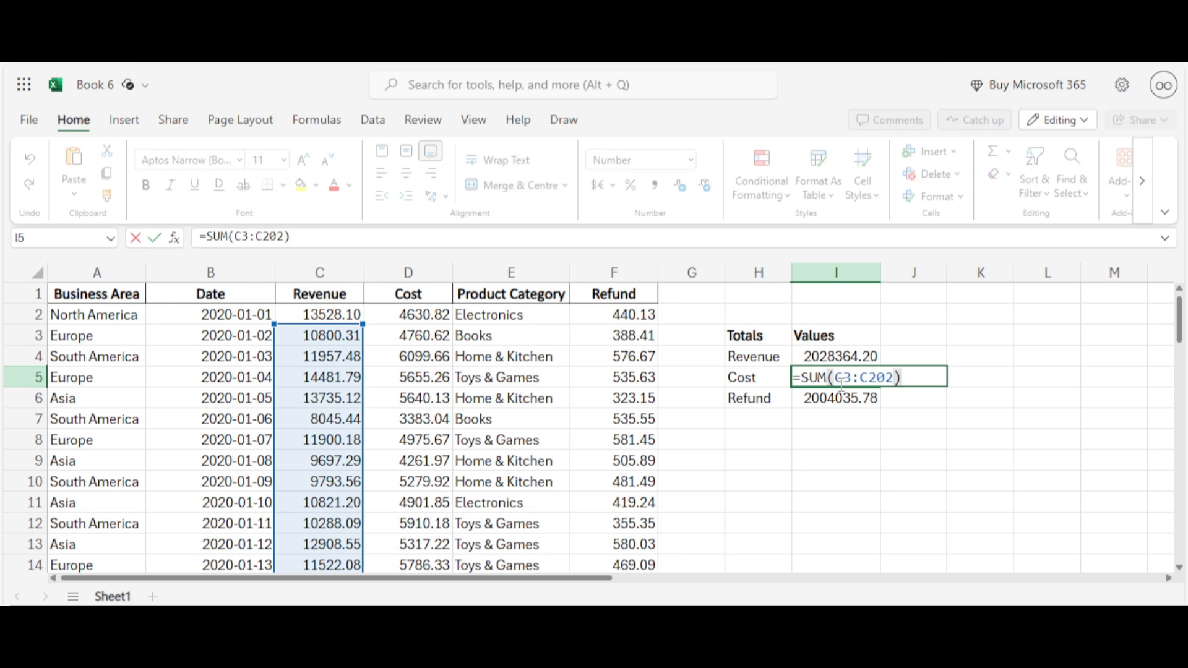
pyautogui.click(898, 378)
pyautogui.press('BackSpace')
pyautogui.press('BackSpace')
pyautogui.press('BackSpace')
pyautogui.press('BackSpace')
pyautogui.press('BackSpace')
pyautogui.press('BackSpace')
pyautogui.press('BackSpace')
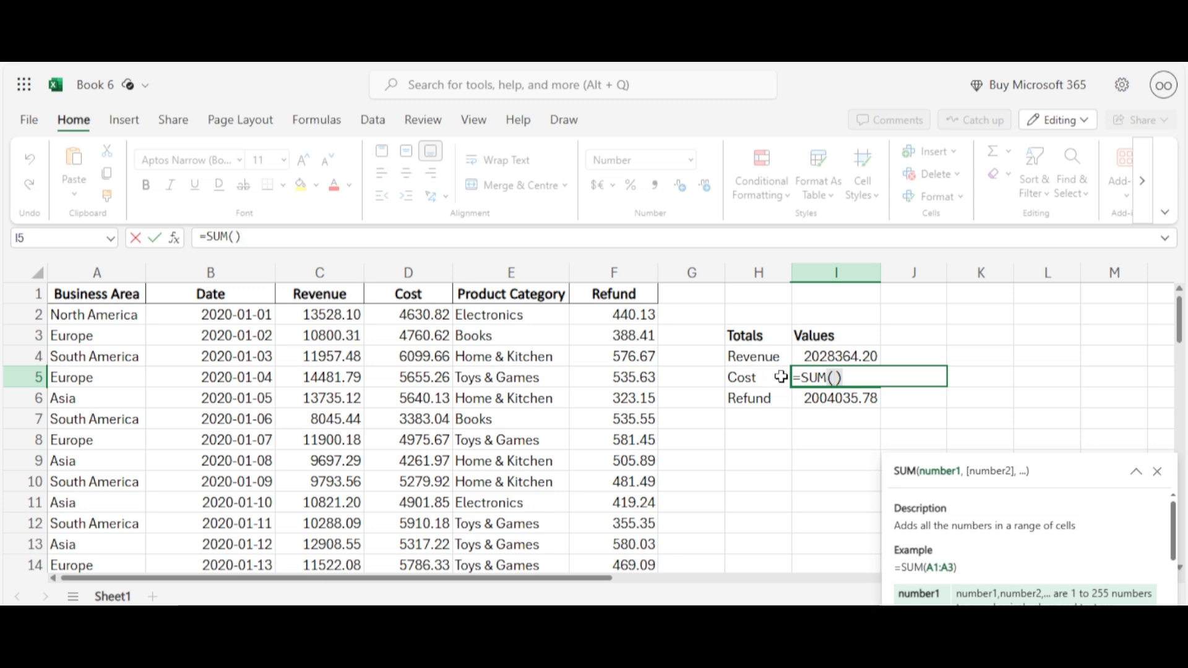
pyautogui.click(428, 319)
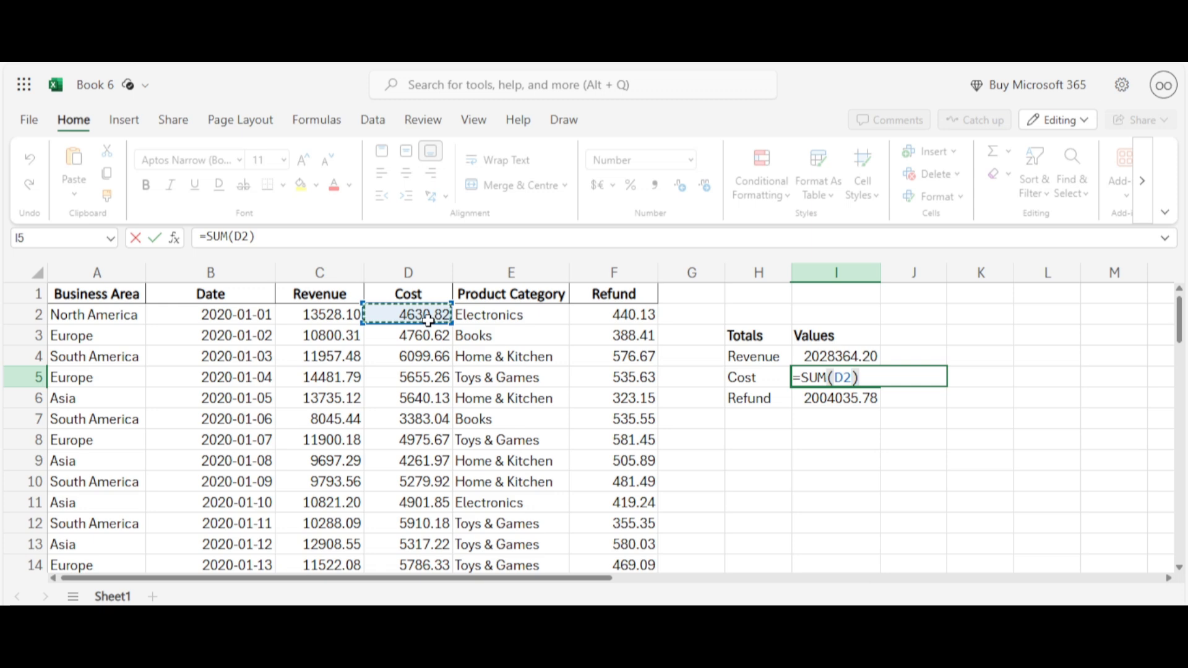
pyautogui.hotkey('ctrl', 'shift', 'Down')
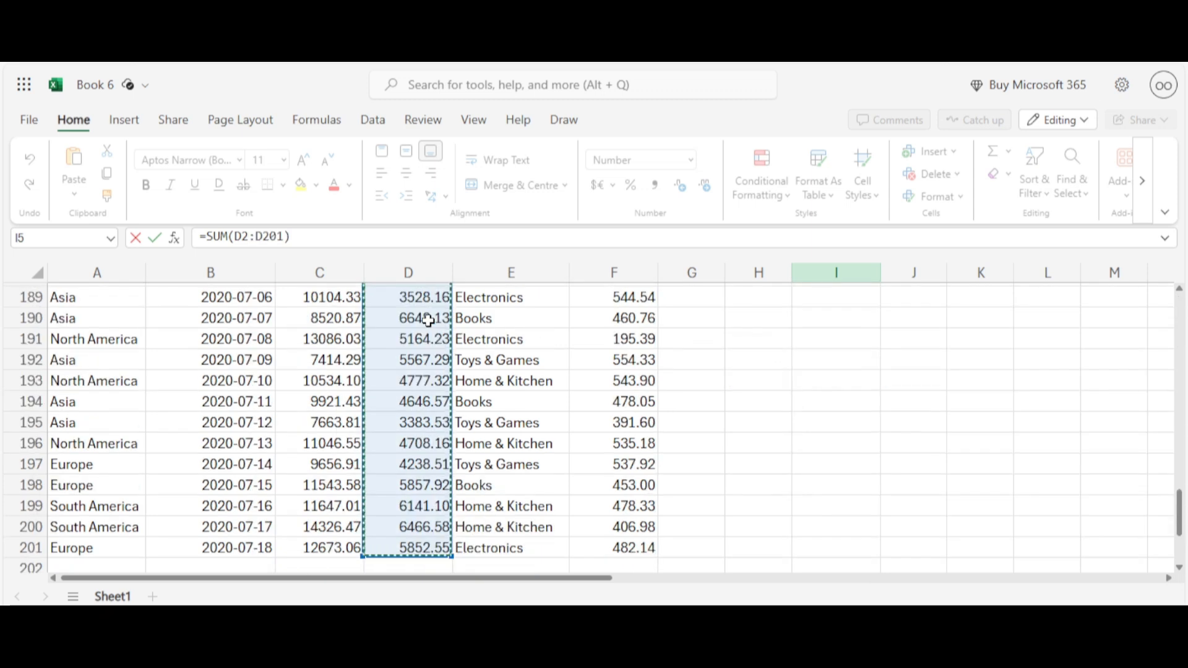
pyautogui.press('Return')
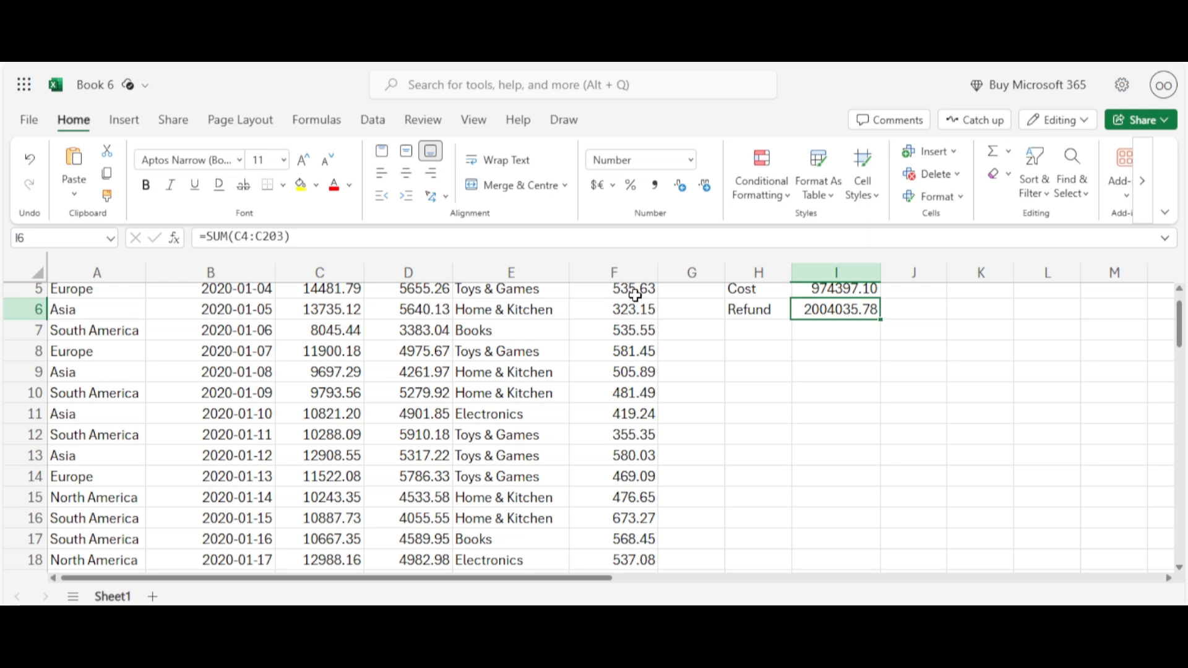
# Replace the range in the Refund total's formula in I6 so it reads =SUM(F2:F201)
pyautogui.doubleClick(848, 311)
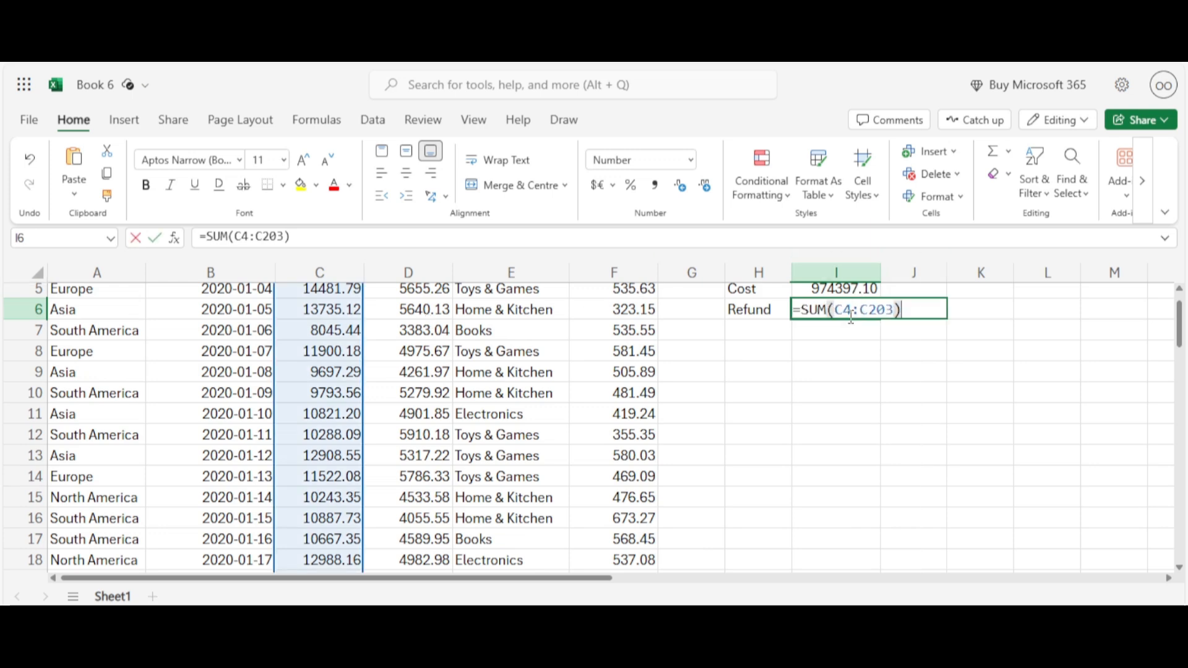
pyautogui.click(895, 309)
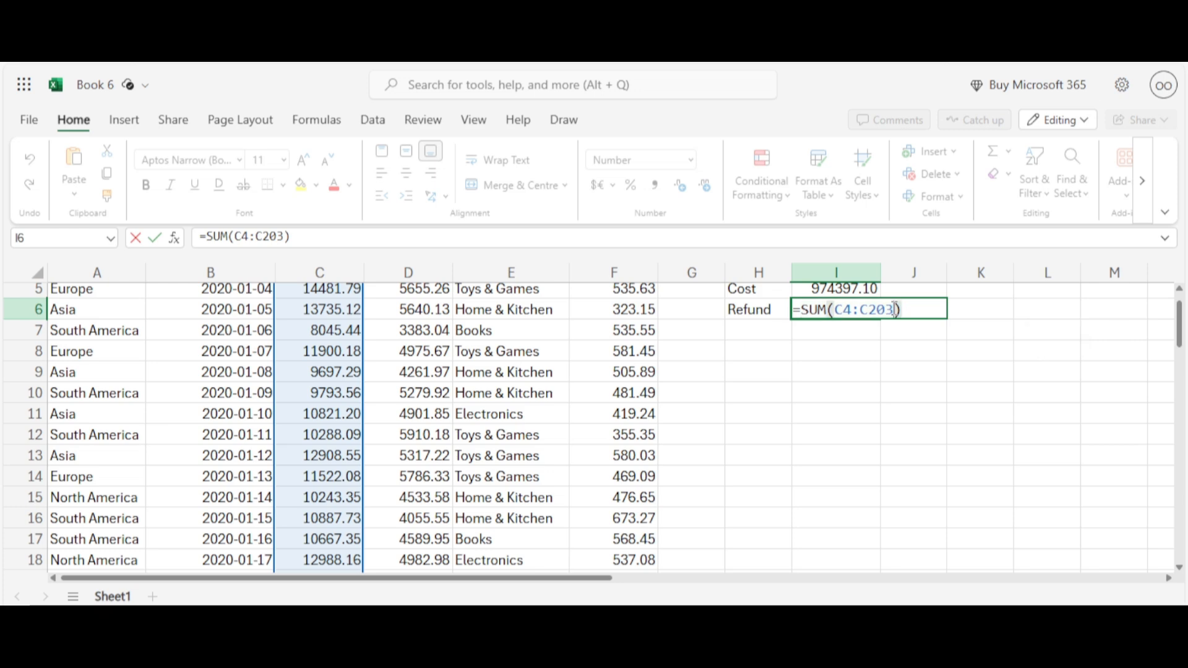
pyautogui.press('BackSpace')
pyautogui.press('BackSpace')
pyautogui.press('BackSpace')
pyautogui.press('BackSpace')
pyautogui.press('BackSpace')
pyautogui.press('BackSpace')
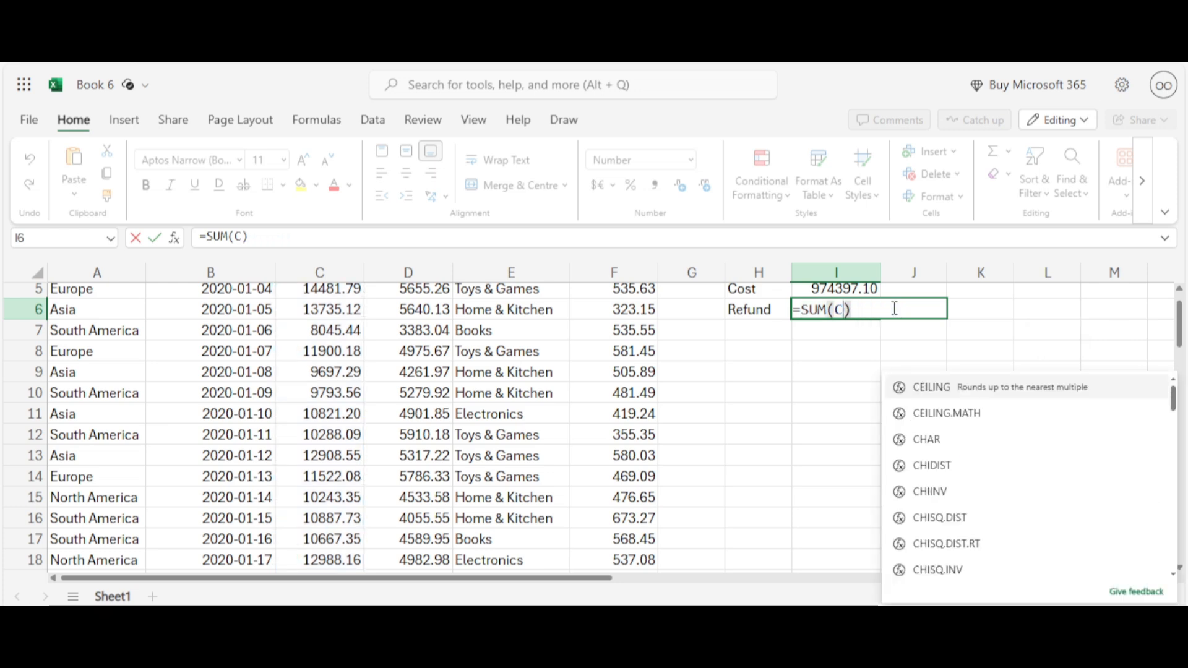
pyautogui.press('BackSpace')
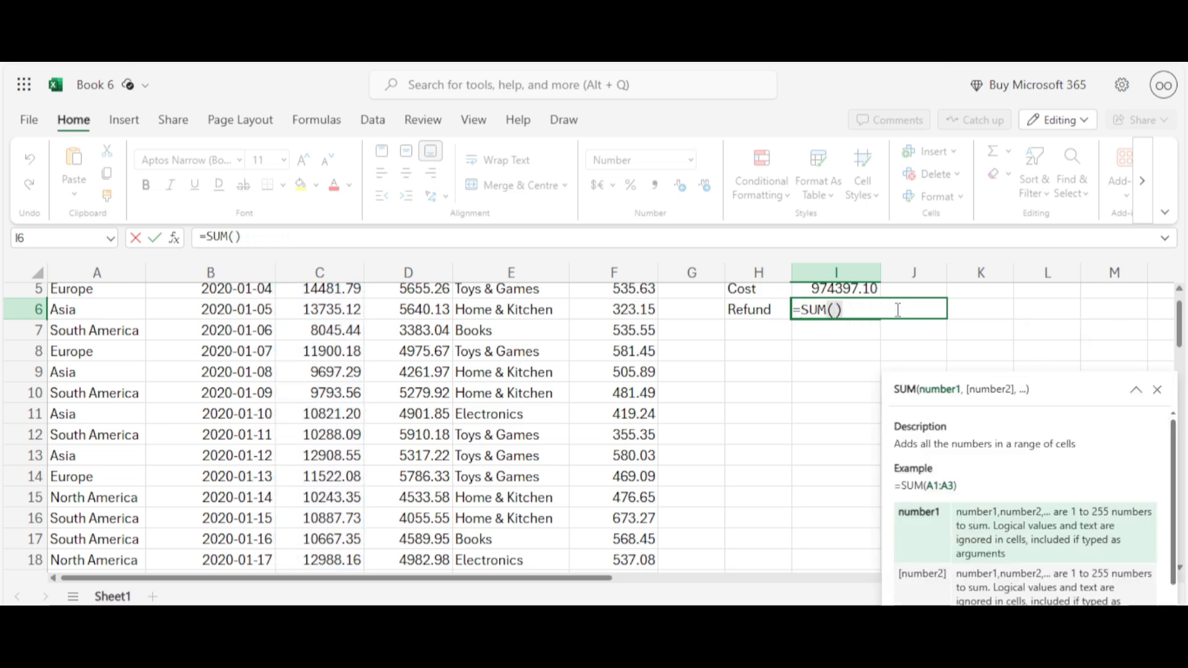
pyautogui.scroll(1, 1181, 295)
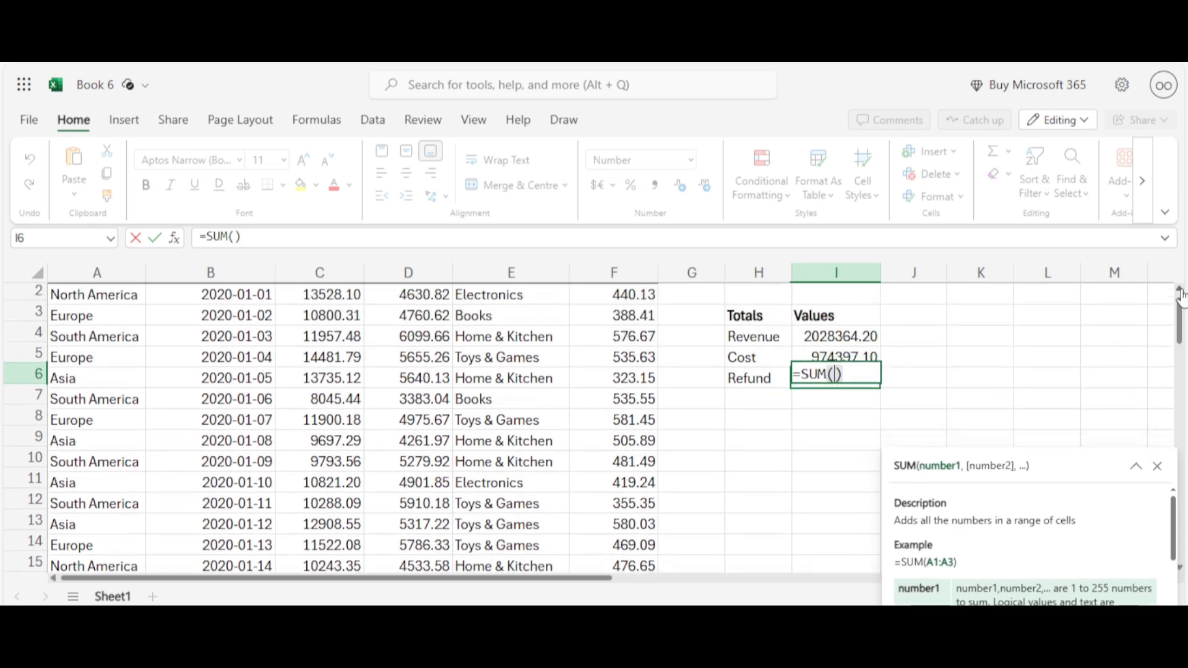
pyautogui.scroll(1, 1181, 296)
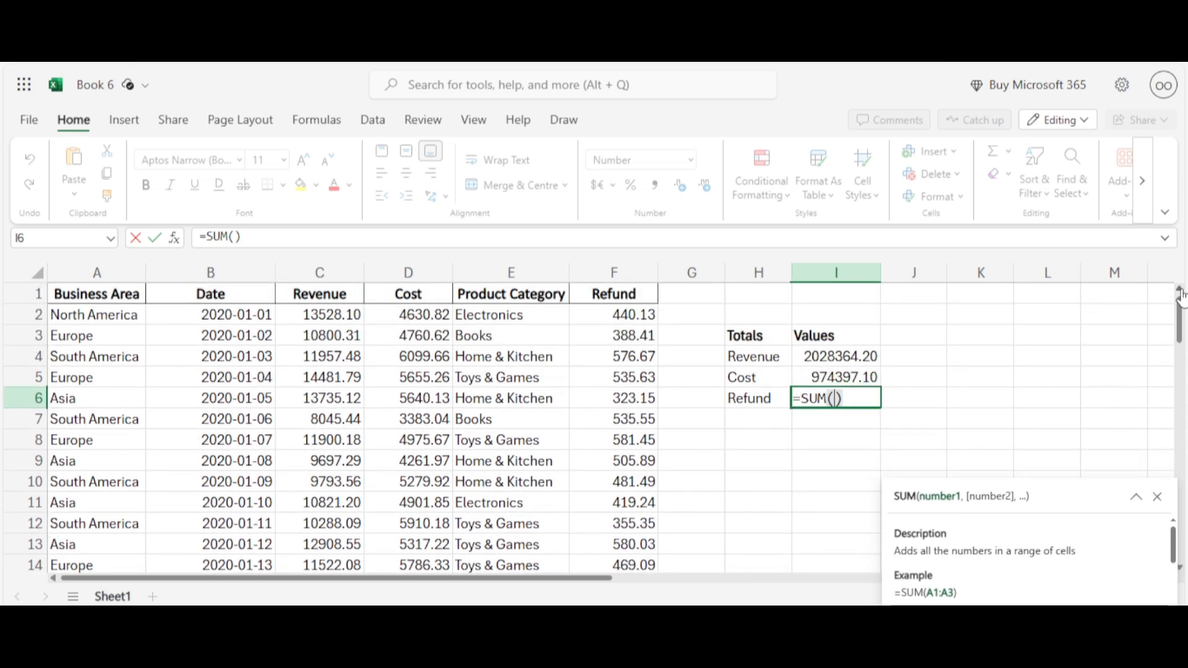
pyautogui.click(643, 314)
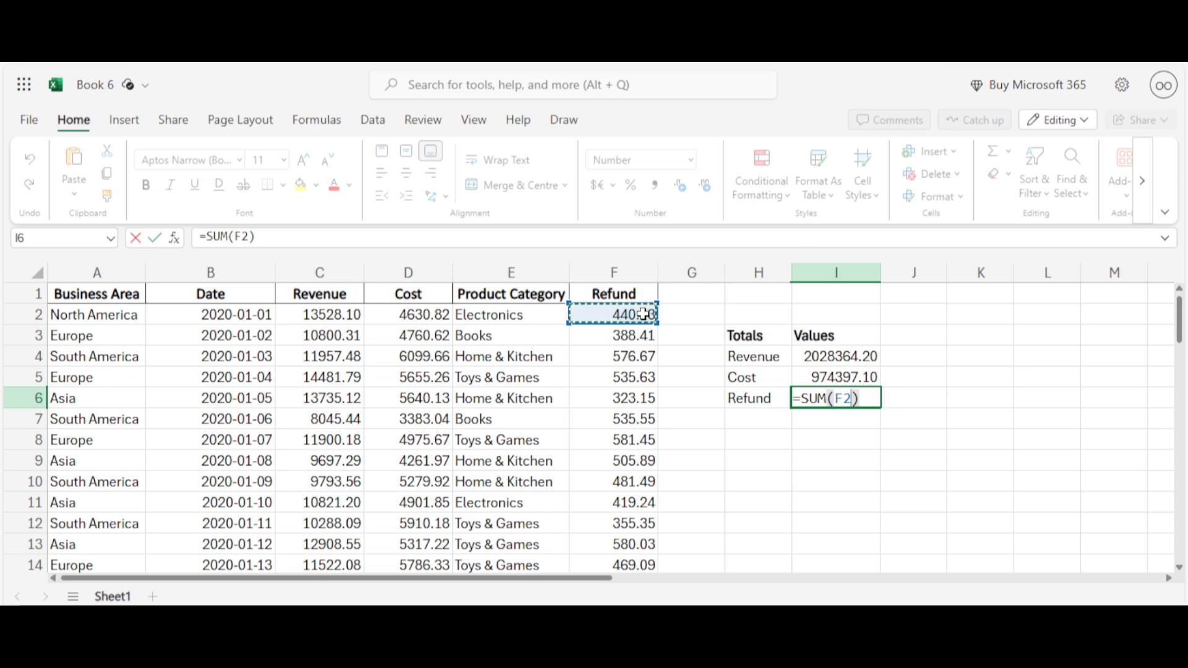
pyautogui.hotkey('ctrl', 'shift', 'Down')
pyautogui.press('Return')
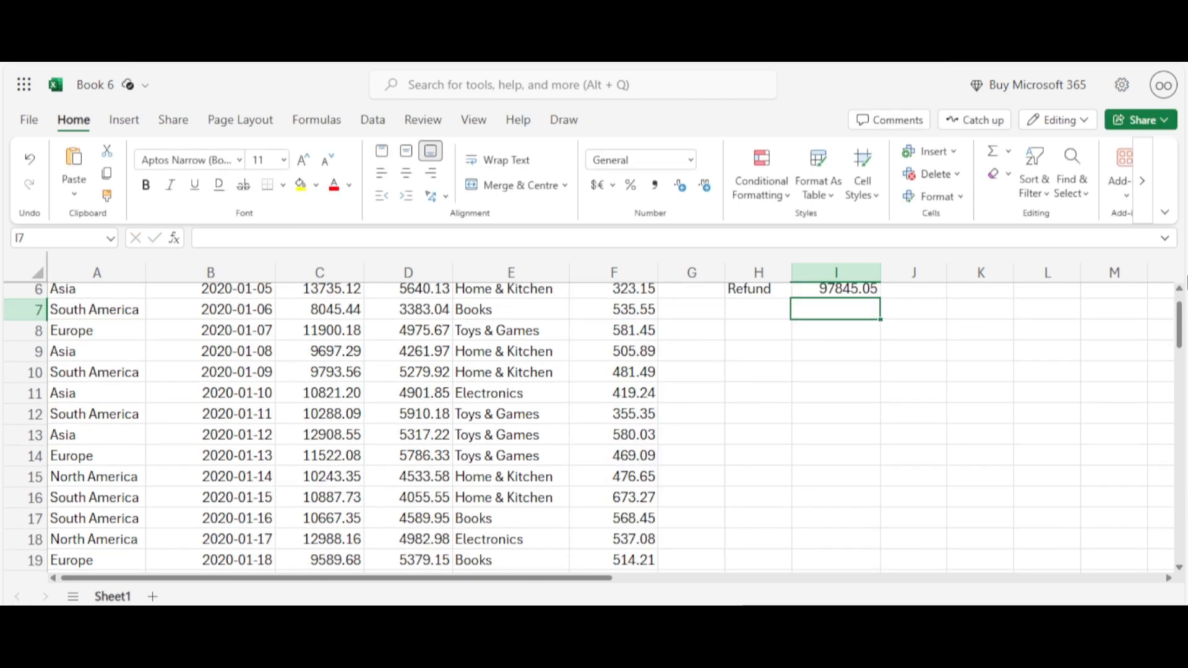
pyautogui.click(1180, 291)
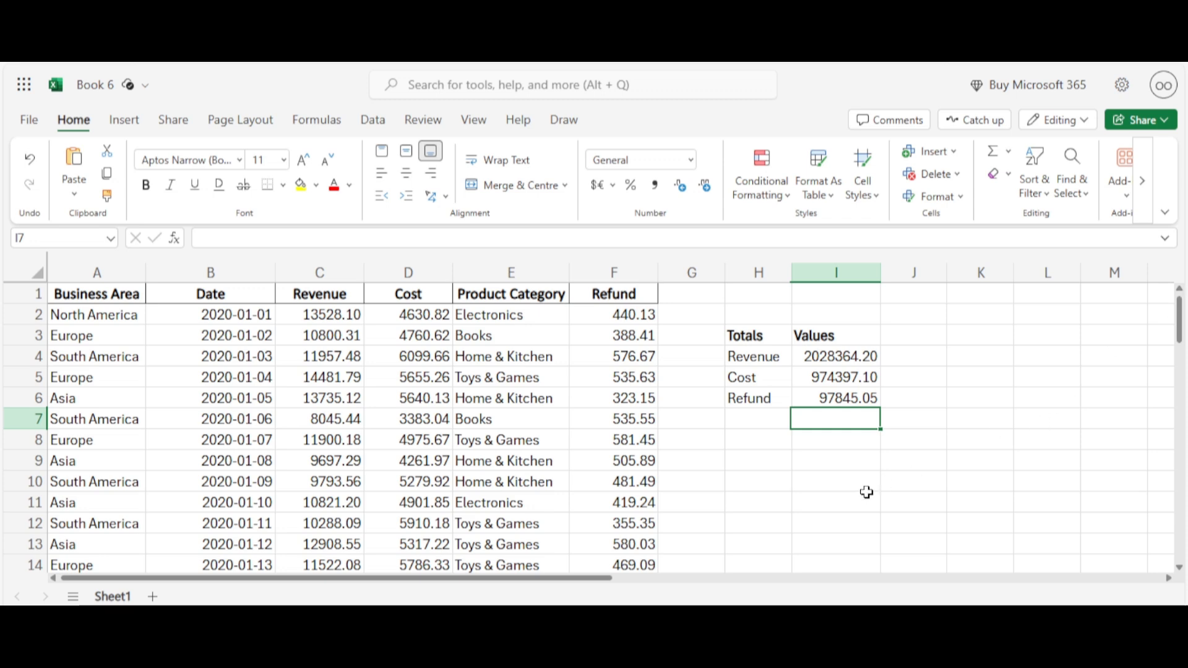
# Average the Revenue data in cell I9 of the Average table with =AVERAGE(C2:C201)
pyautogui.click(757, 463)
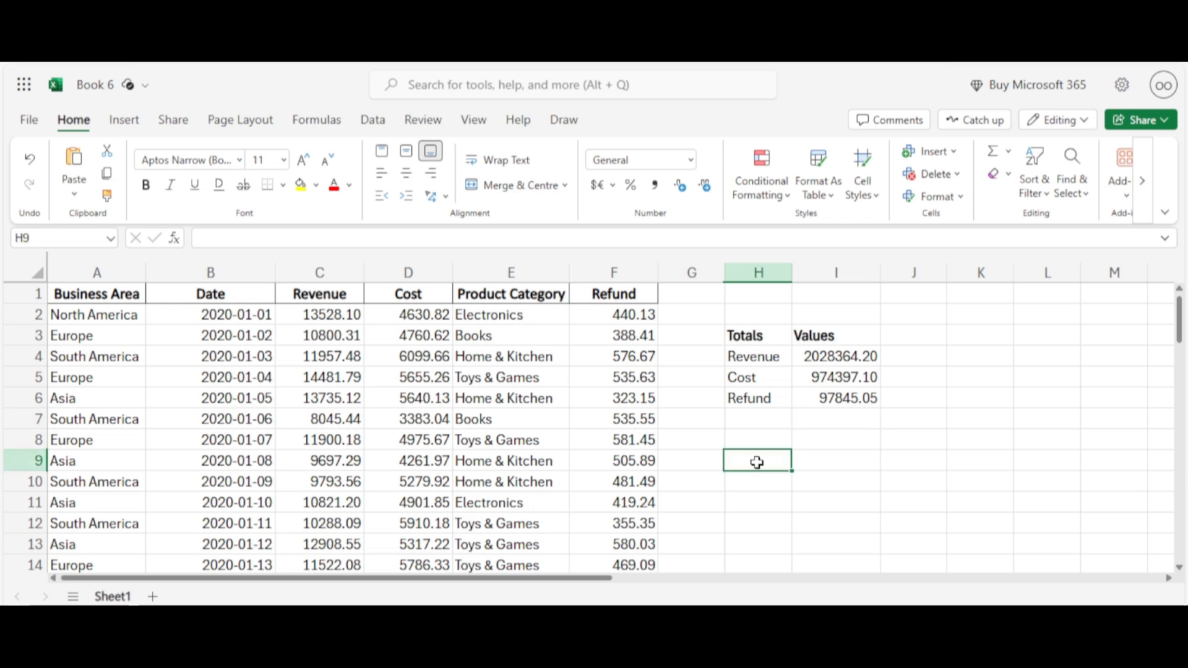
pyautogui.click(818, 465)
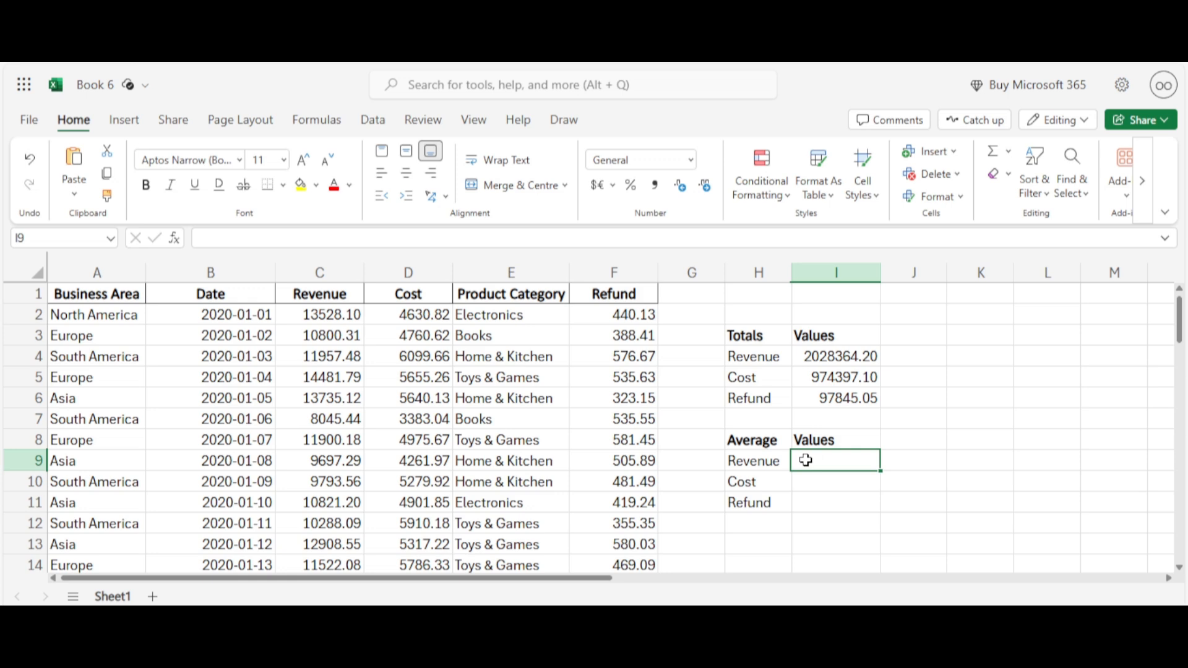
pyautogui.write('=')
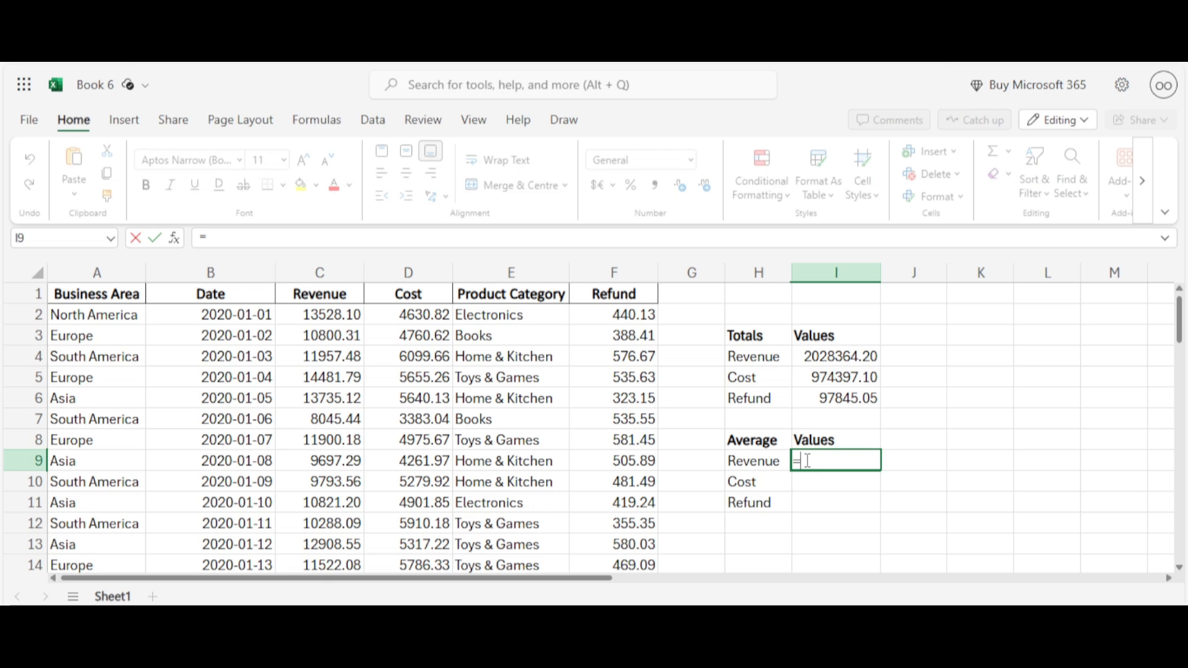
pyautogui.write('av')
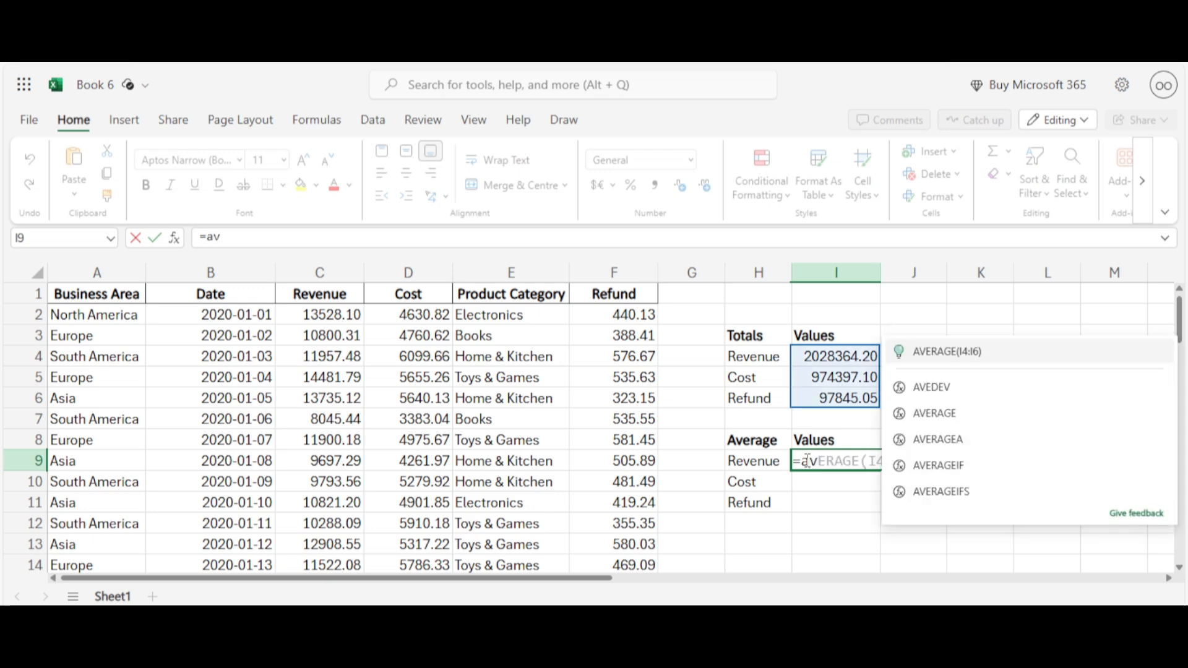
pyautogui.click(925, 421)
pyautogui.click(923, 414)
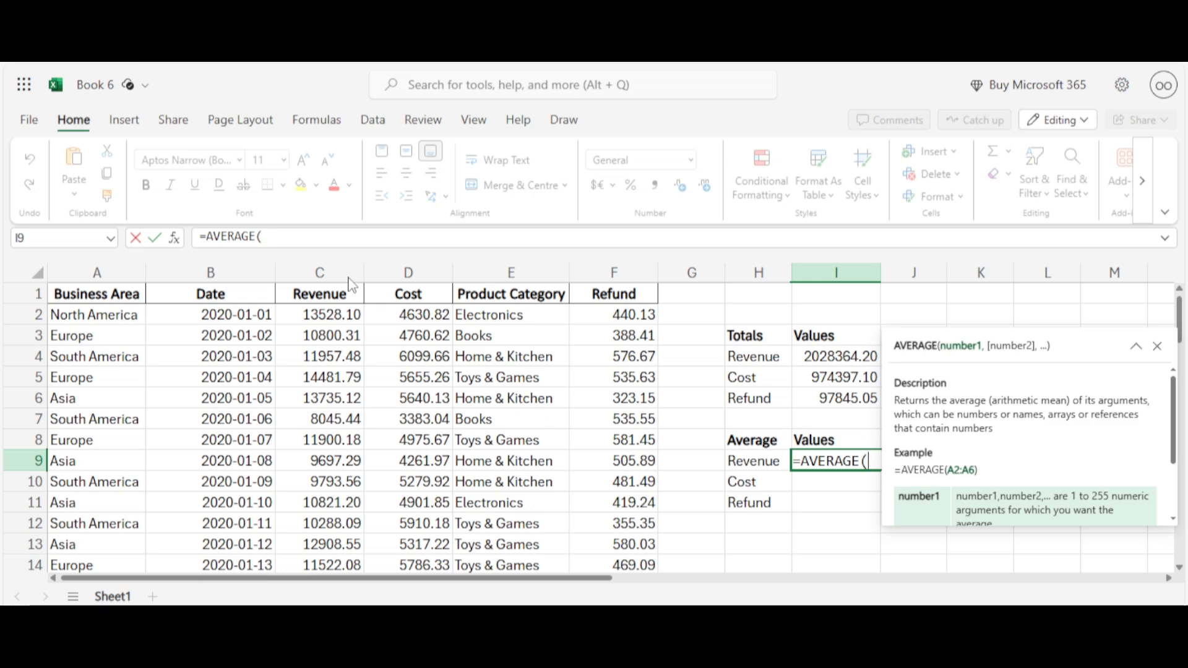
pyautogui.click(336, 318)
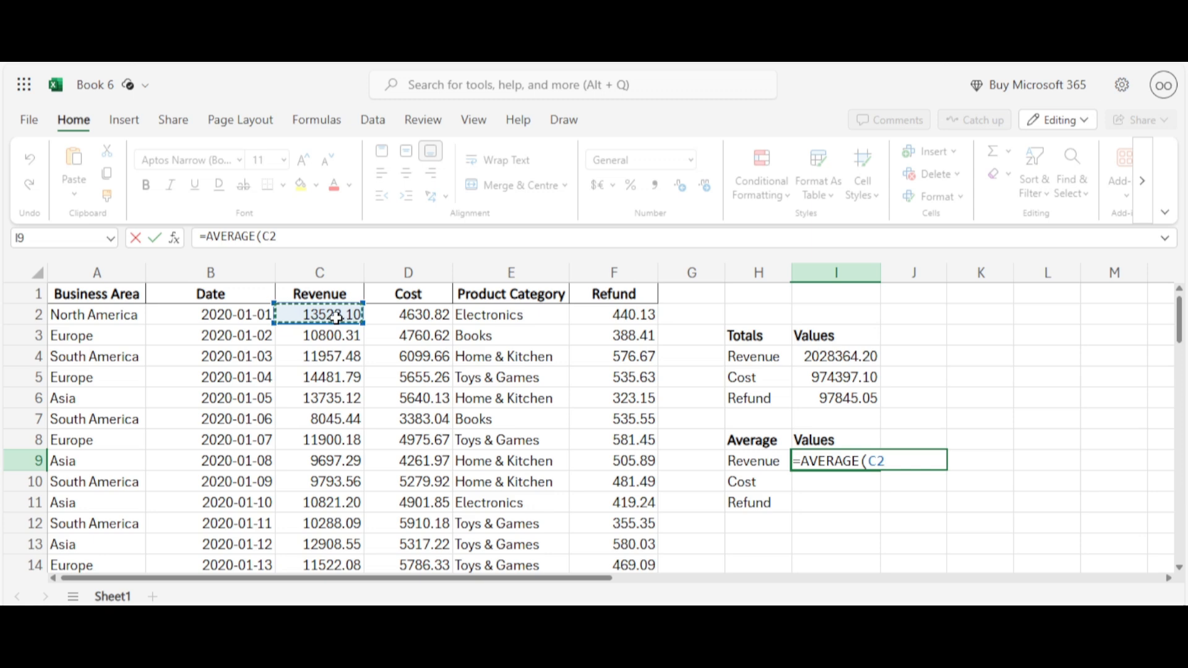
pyautogui.hotkey('ctrl', 'shift', 'Down')
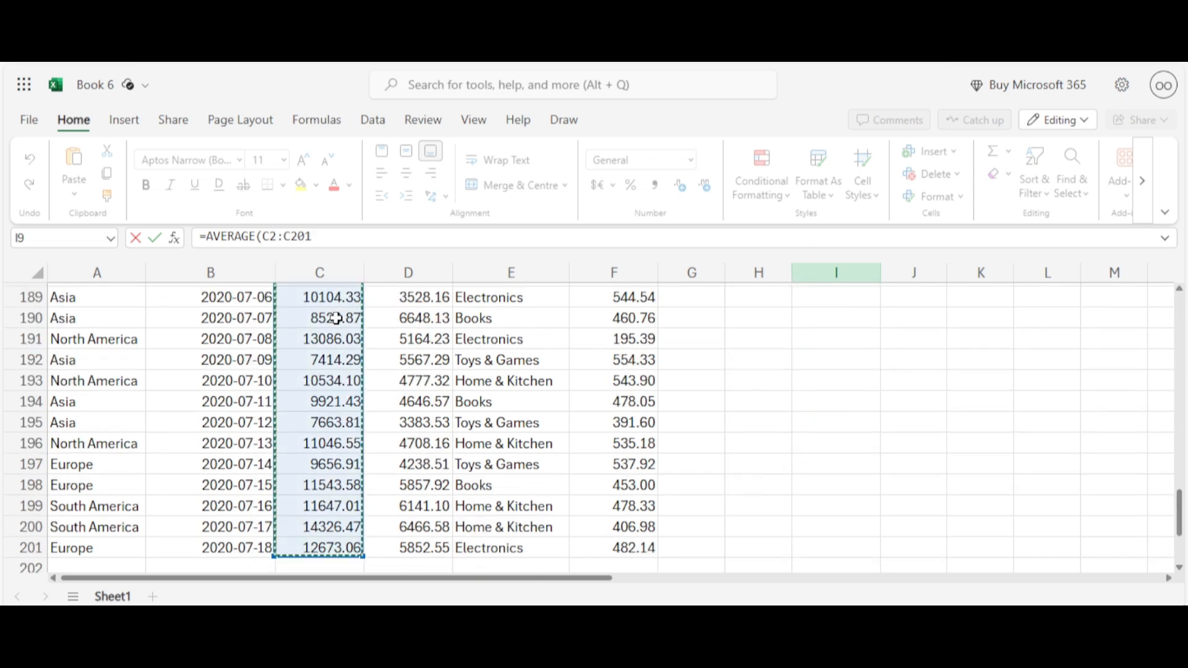
pyautogui.press('Return')
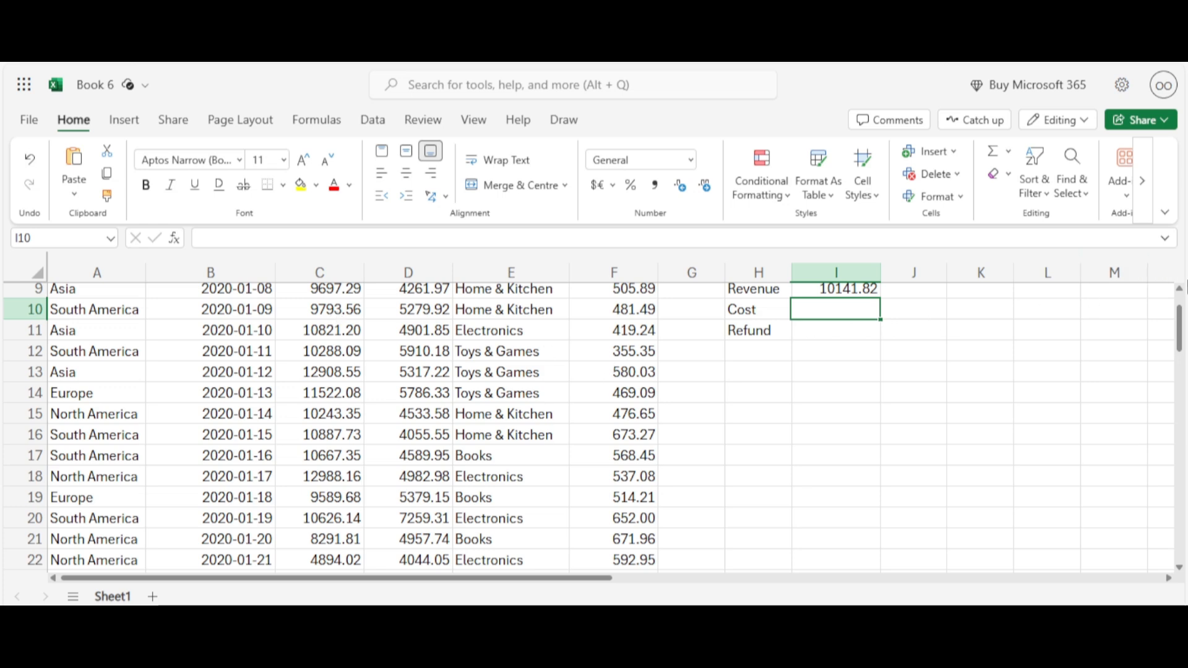
# Fill the Revenue AVERAGE formula from I9 down to the Cost and Refund rows
pyautogui.scroll(2, 1151, 304)
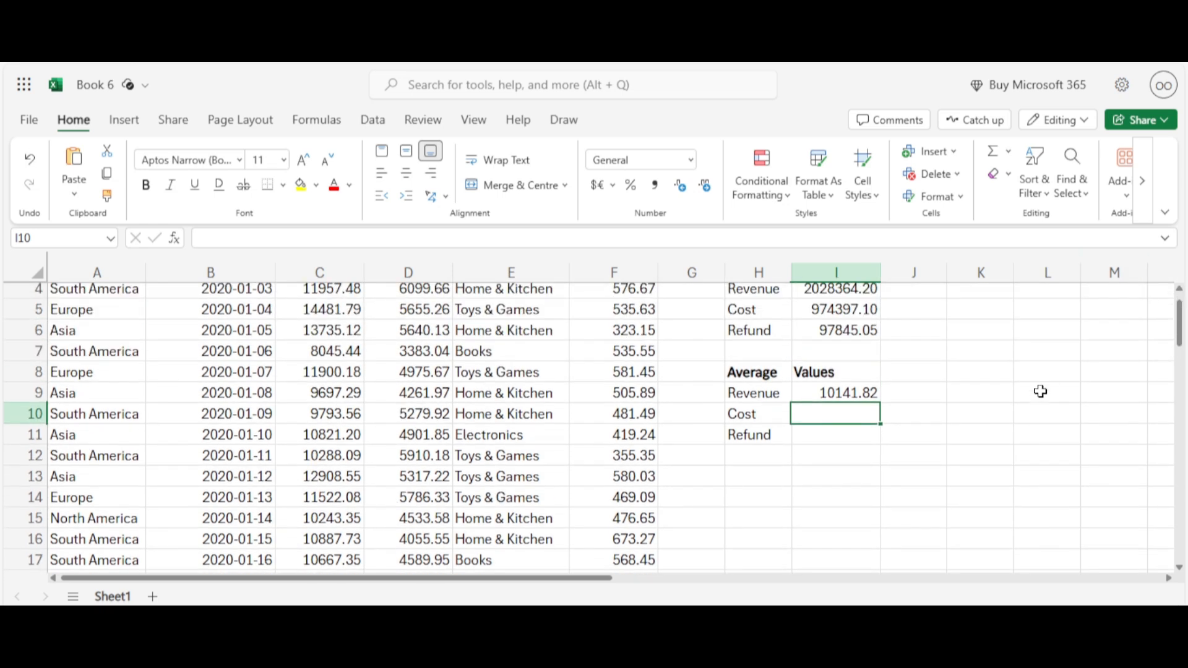
pyautogui.click(866, 397)
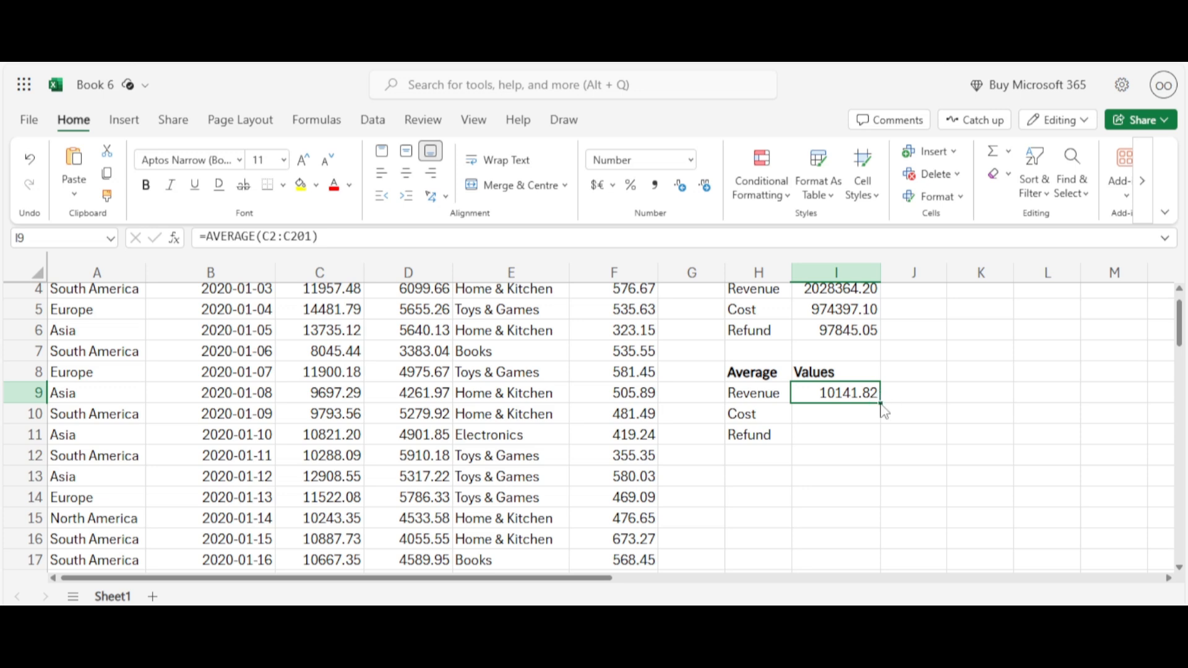
pyautogui.doubleClick(880, 404)
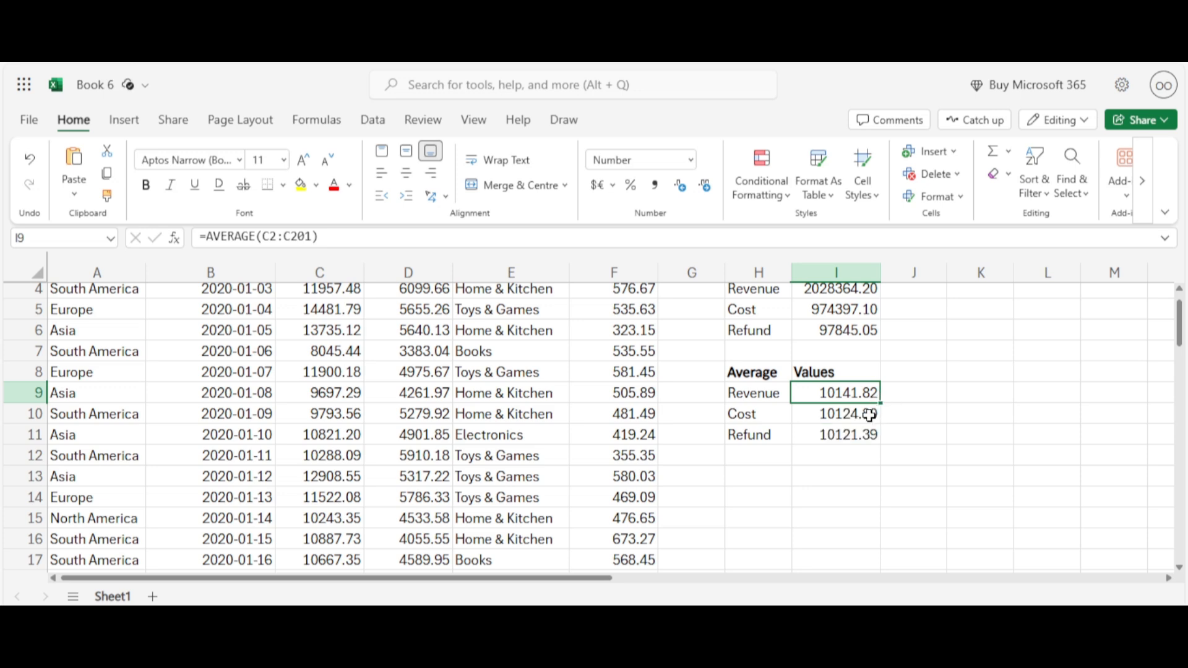
# Try to clear the cell range inside the Cost average's formula in I10
pyautogui.click(868, 415)
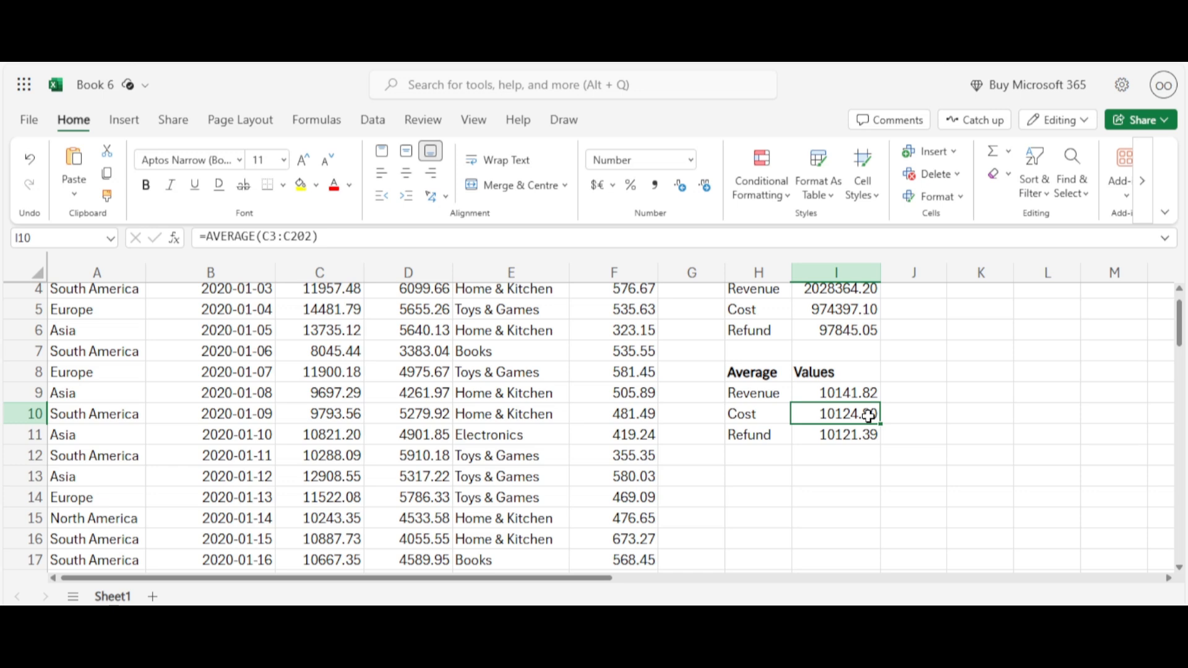
pyautogui.doubleClick(868, 415)
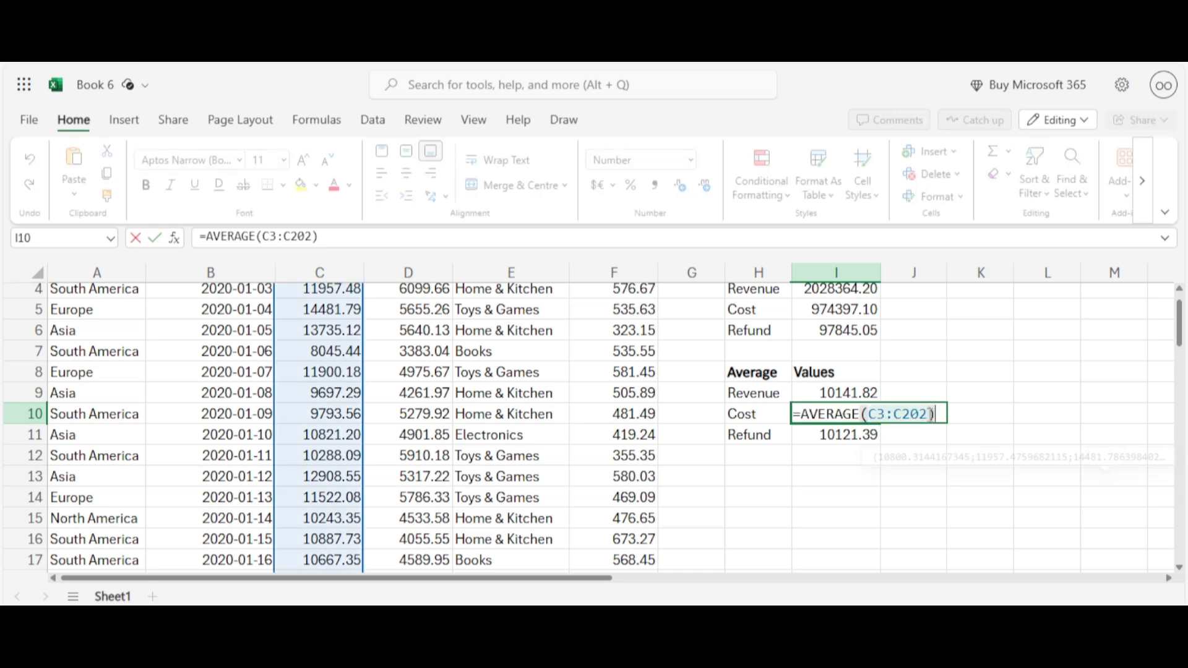
pyautogui.press('BackSpace')
pyautogui.press('BackSpace')
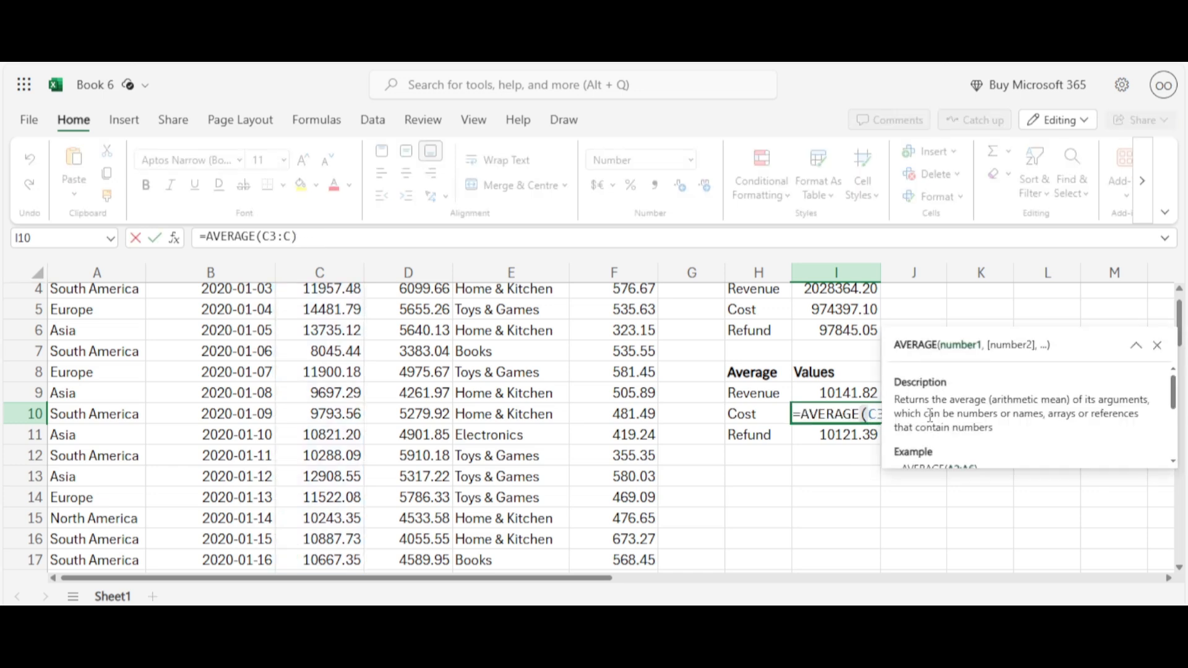
pyautogui.click(845, 458)
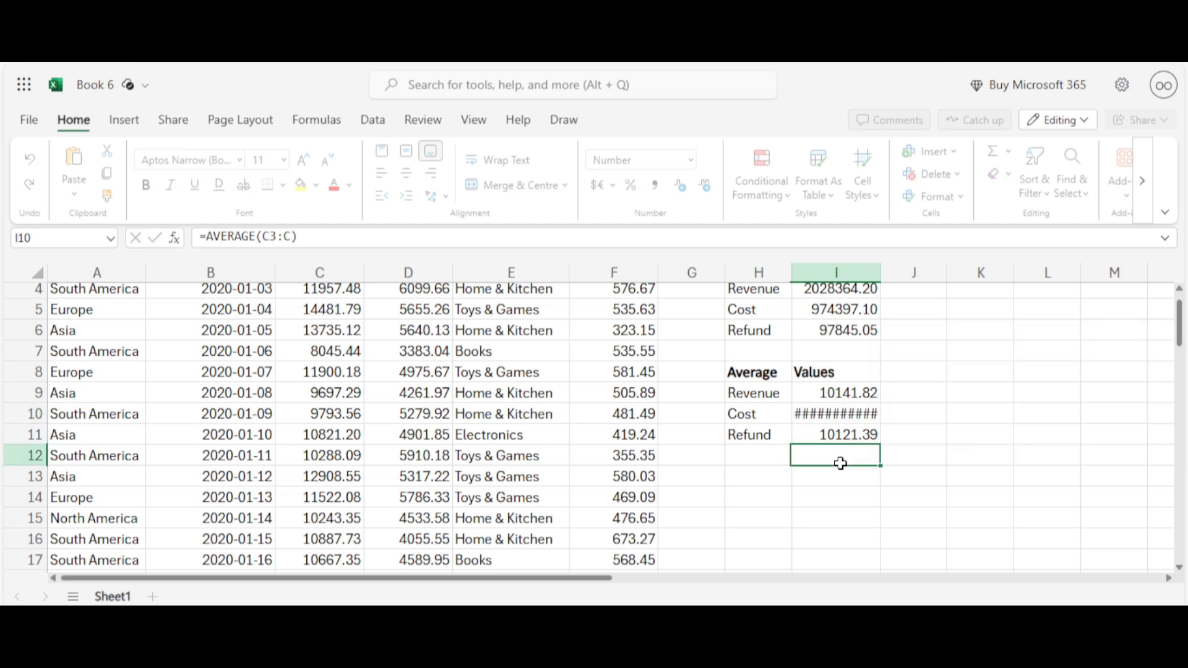
pyautogui.click(891, 415)
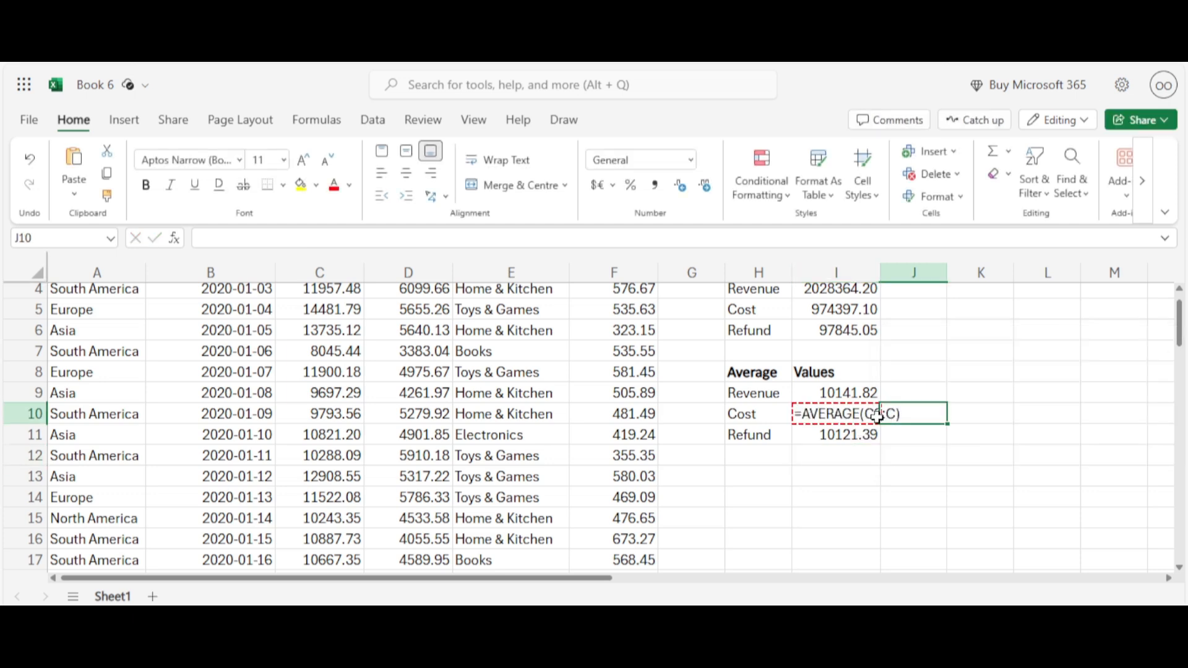
pyautogui.doubleClick(866, 414)
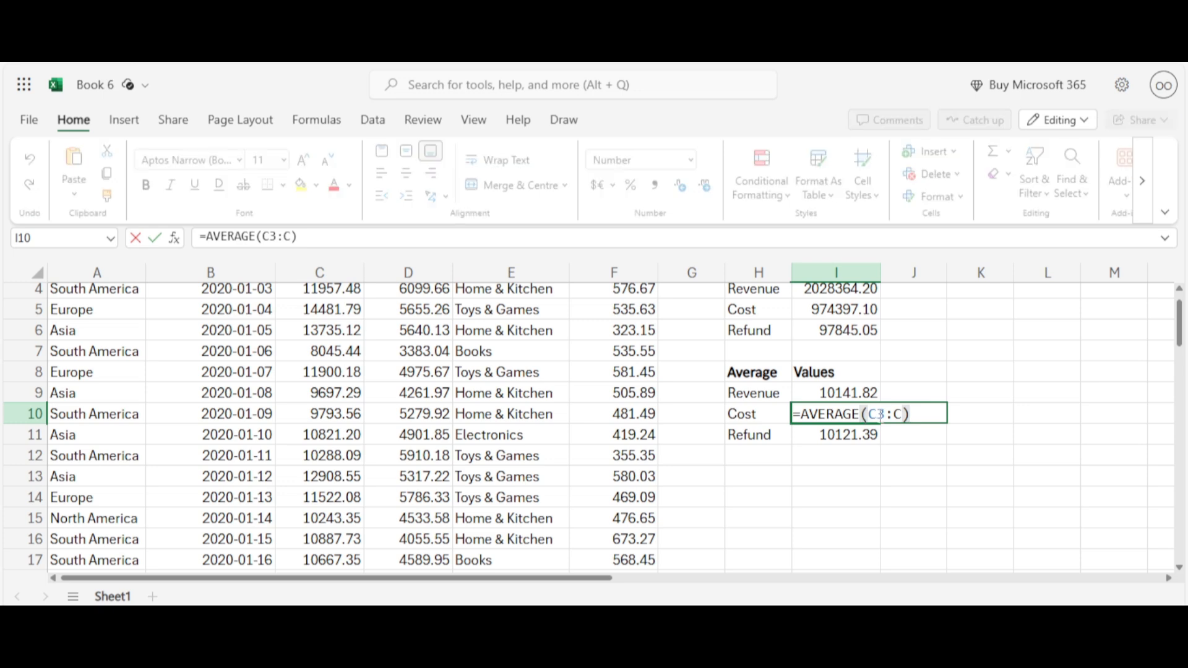
pyautogui.click(901, 414)
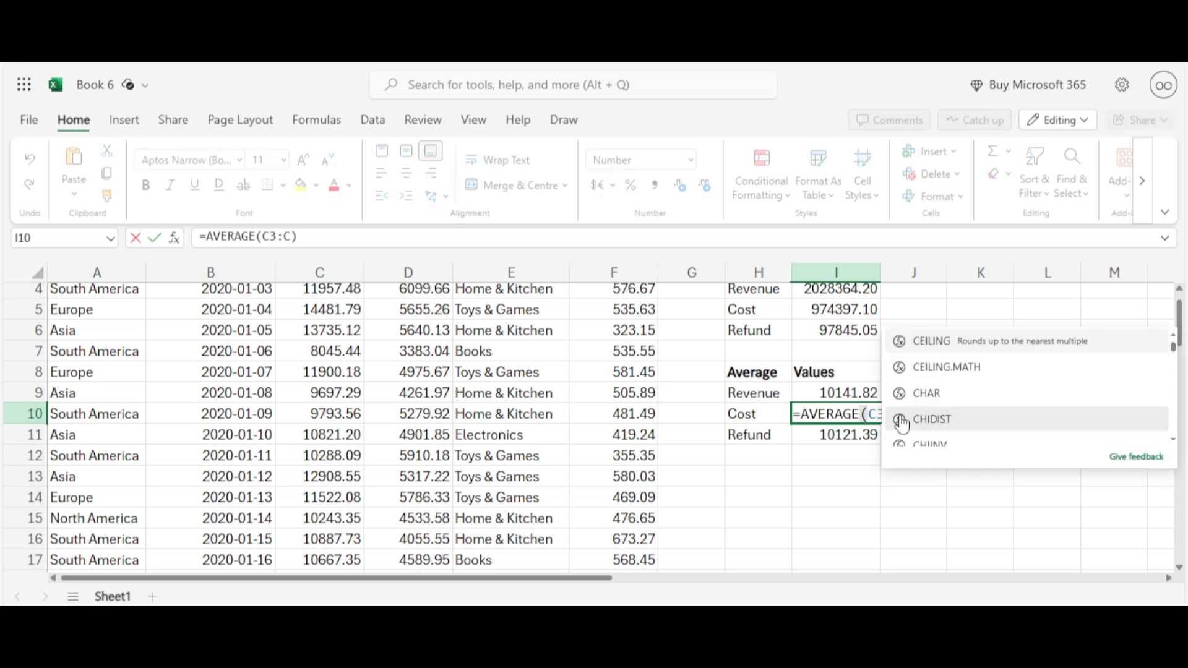
pyautogui.click(830, 476)
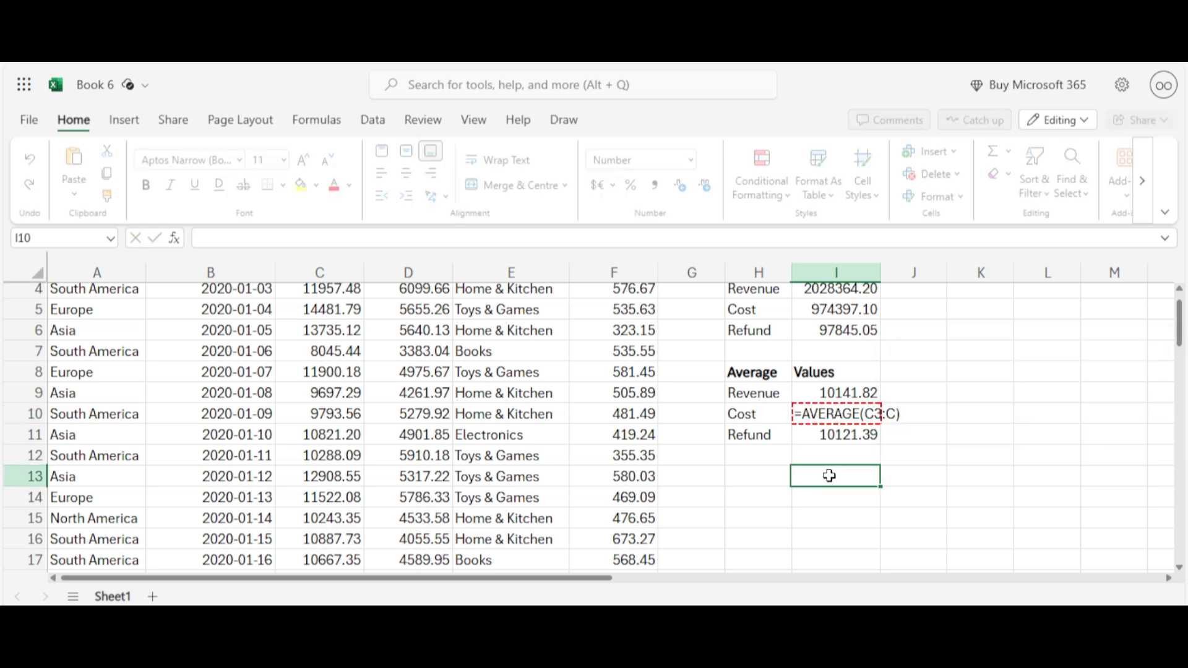
# Replace the range in the Cost average's formula in I10 so it reads =AVERAGE(D2:D201)
pyautogui.click(871, 413)
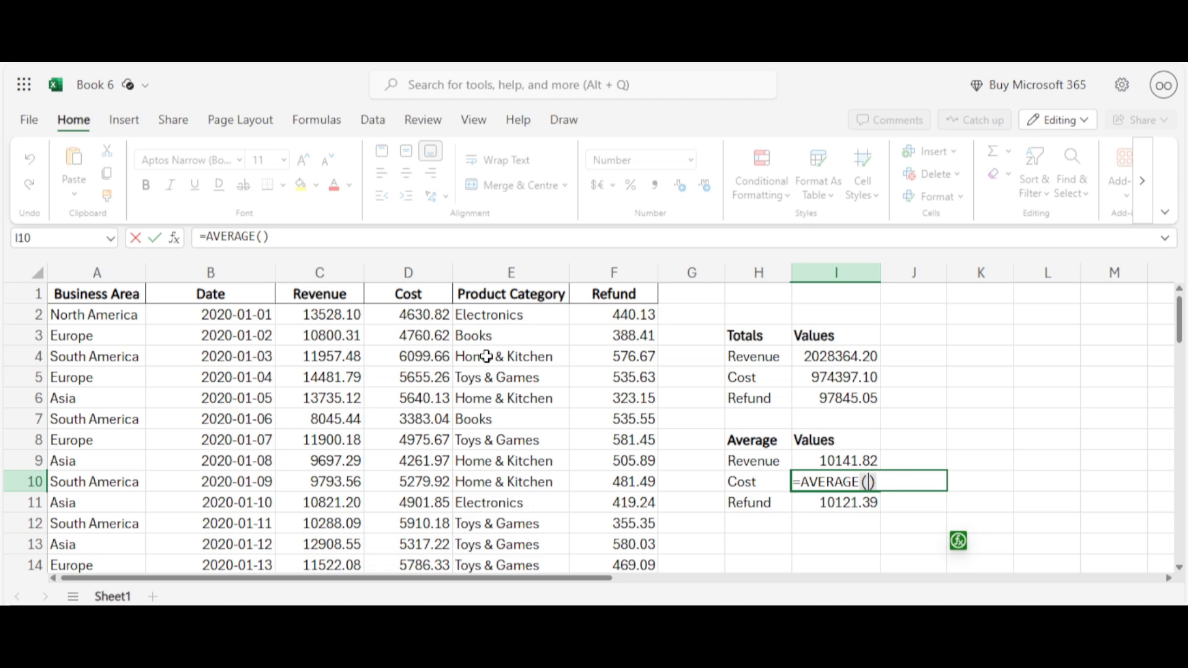
pyautogui.click(432, 316)
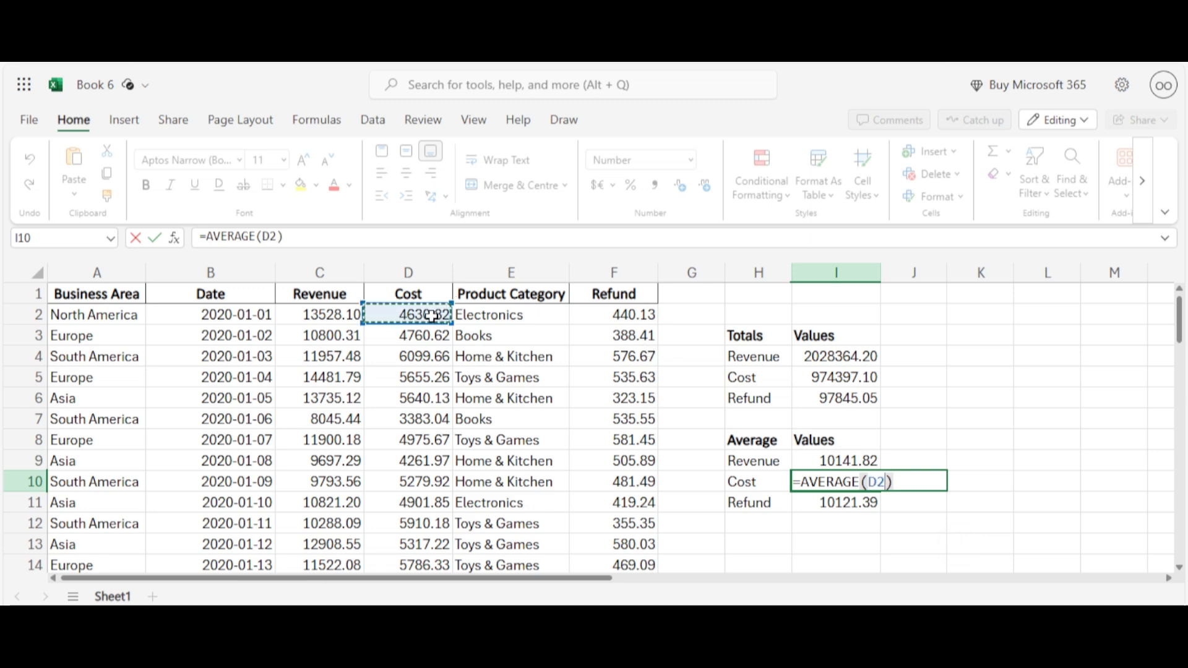
pyautogui.hotkey('ctrl', 'shift', 'Down')
pyautogui.press('Return')
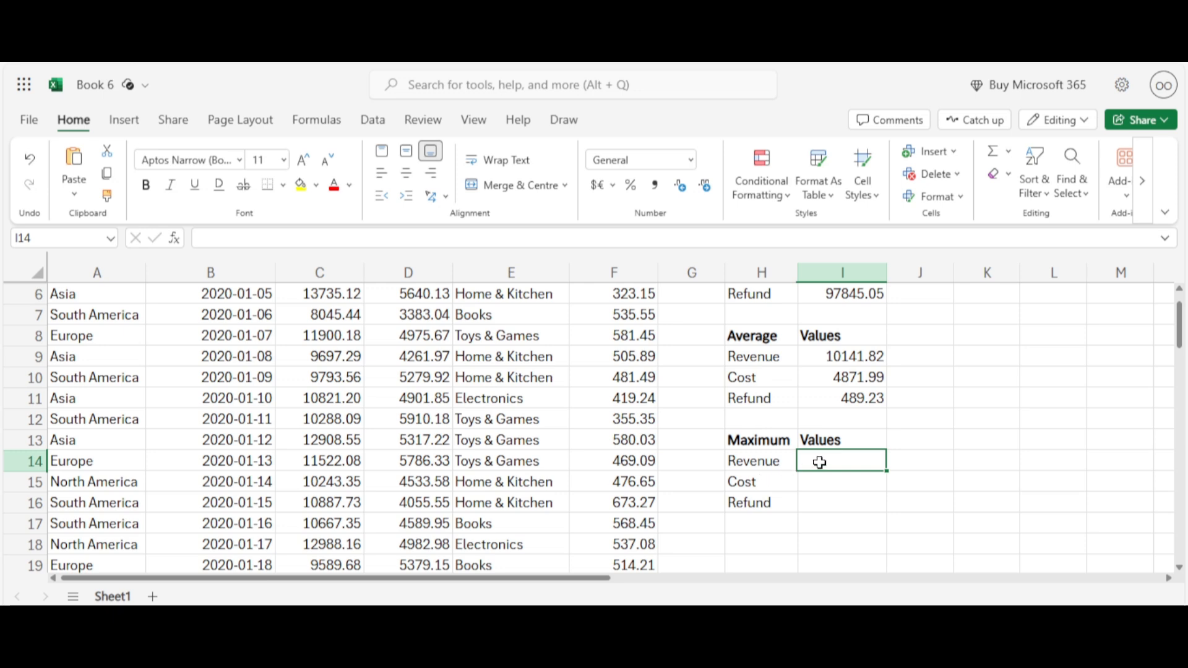
# Find the maximum of the Revenue data in cell I14 of the Maximum table with =MAX(C2:C201)
pyautogui.write('=')
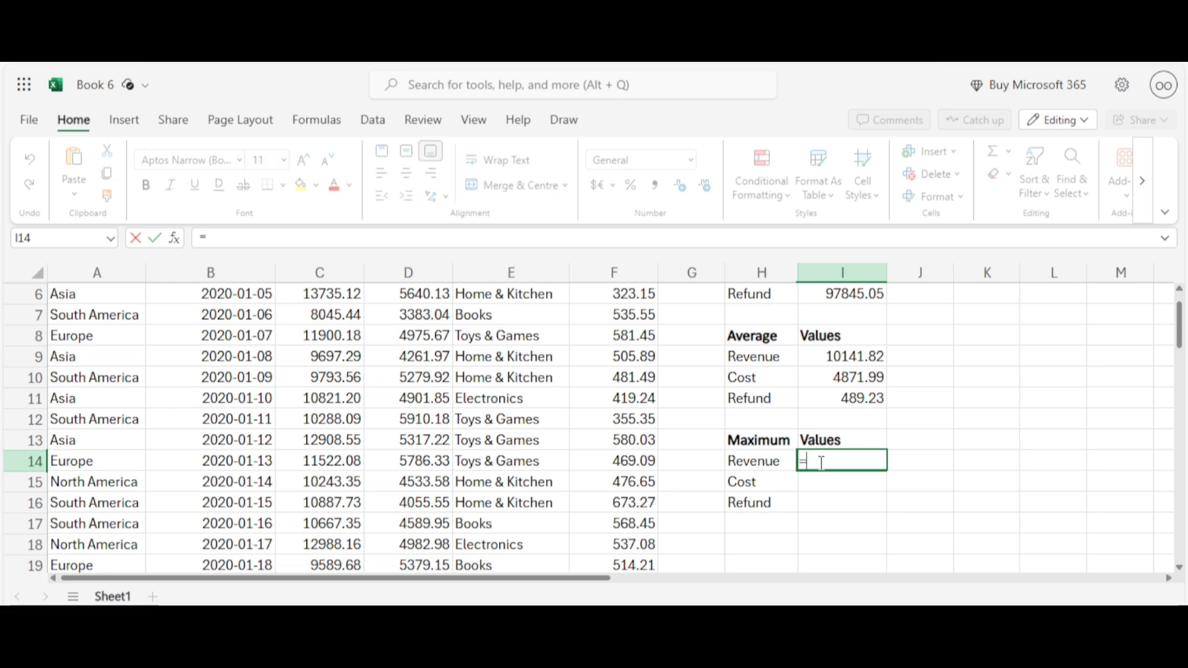
pyautogui.write('max')
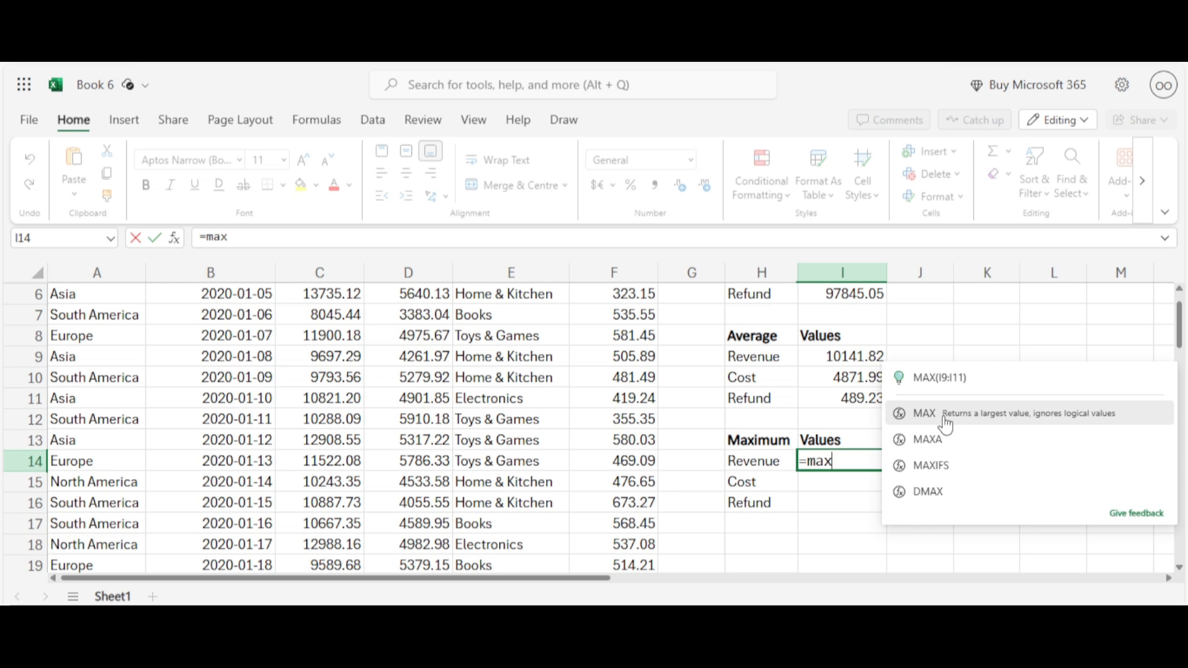
pyautogui.doubleClick(945, 426)
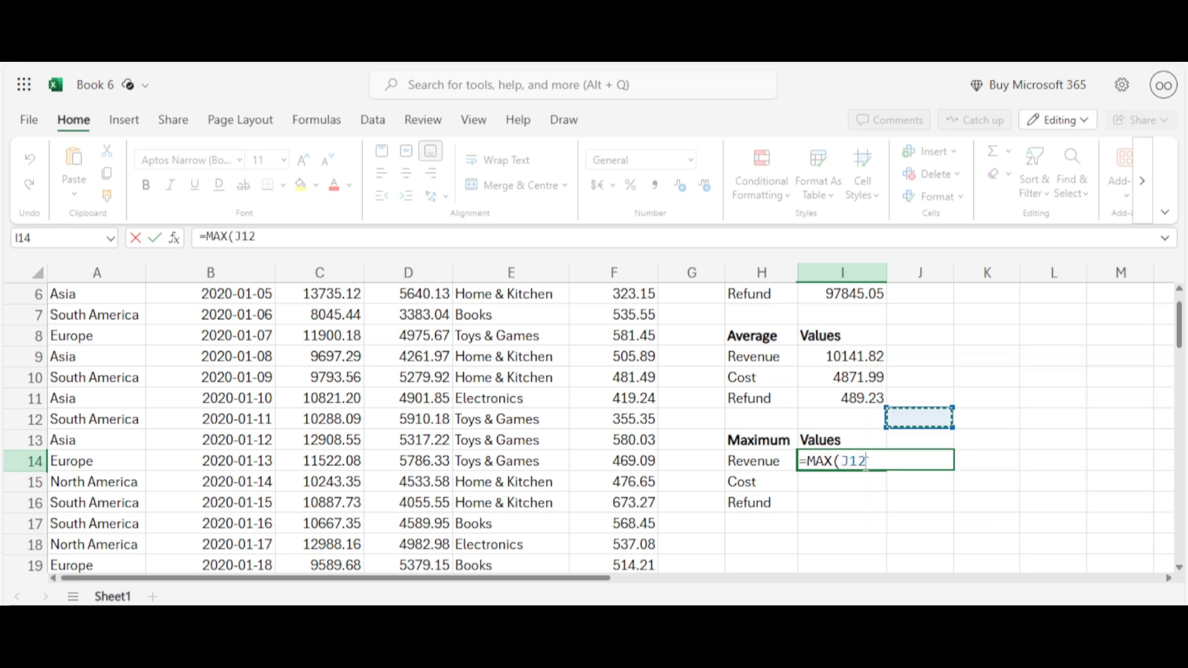
pyautogui.press('BackSpace')
pyautogui.press('BackSpace')
pyautogui.press('BackSpace')
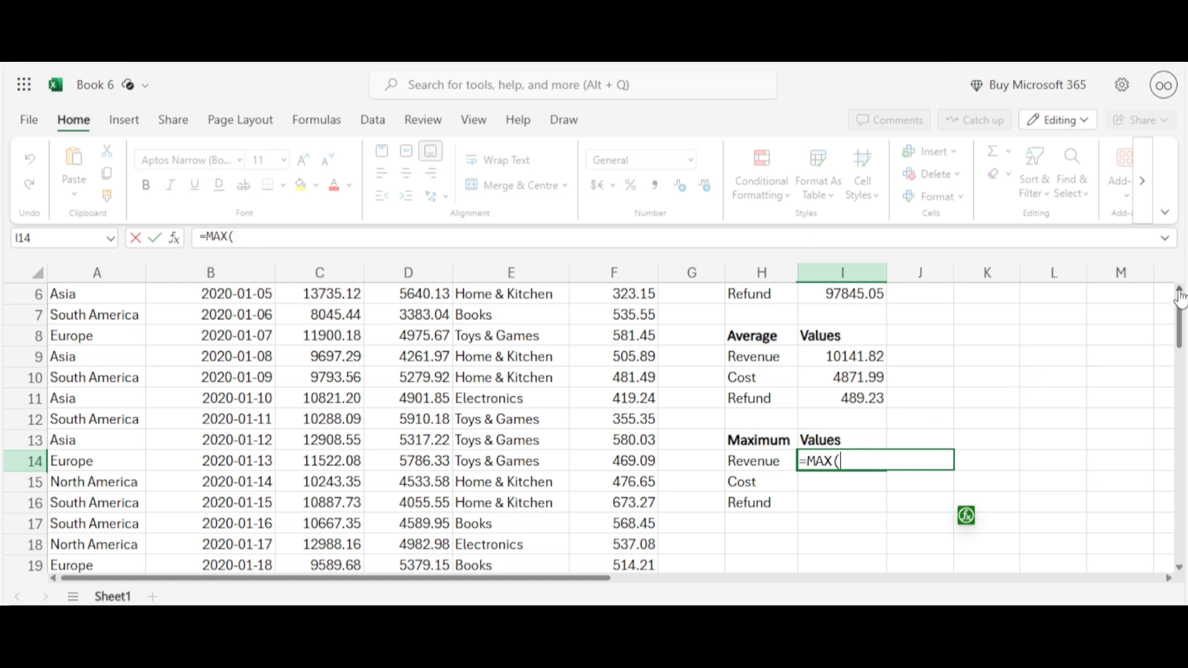
pyautogui.scroll(3, 1179, 294)
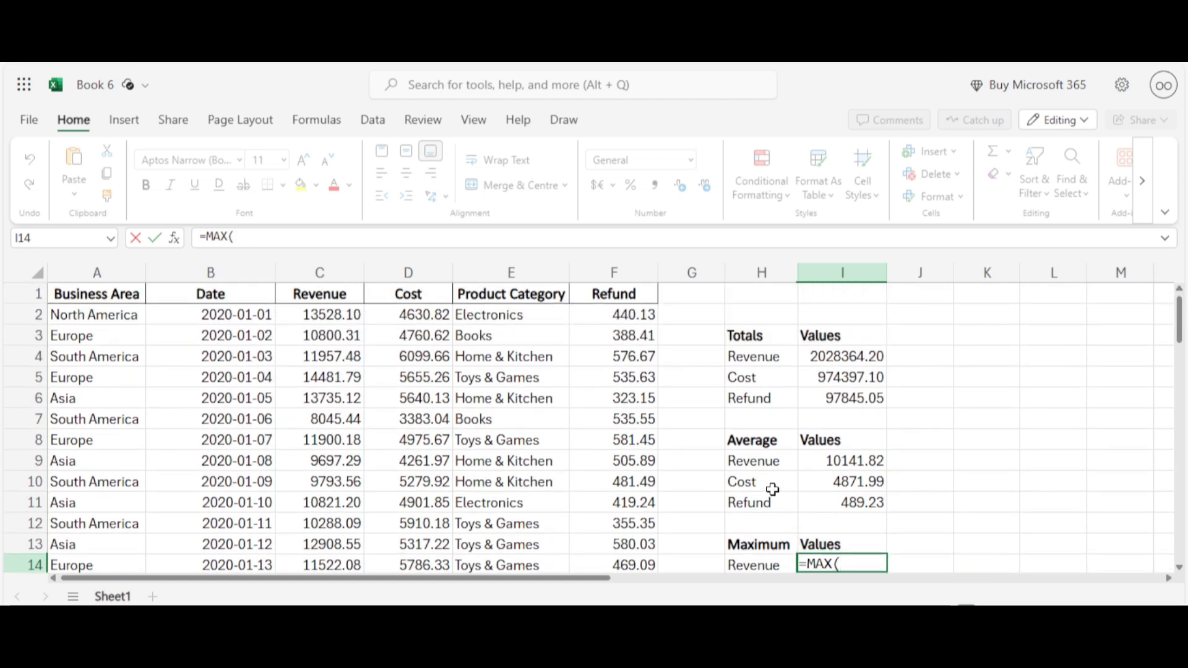
pyautogui.click(334, 317)
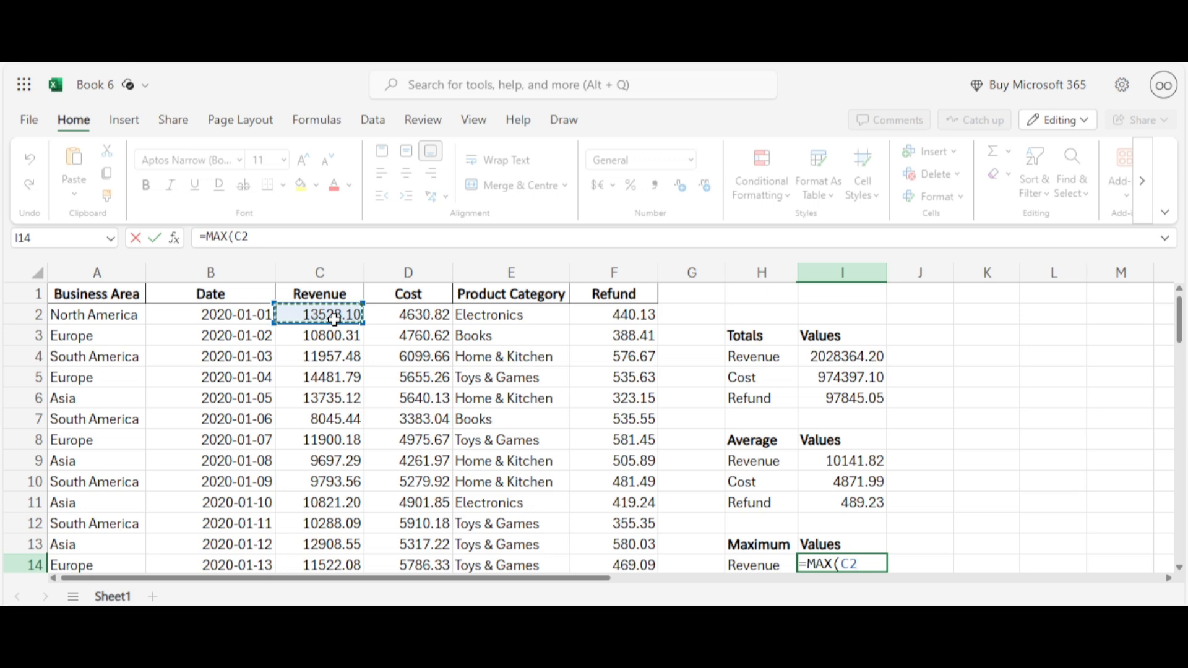
pyautogui.hotkey('ctrl', 'shift', 'Down')
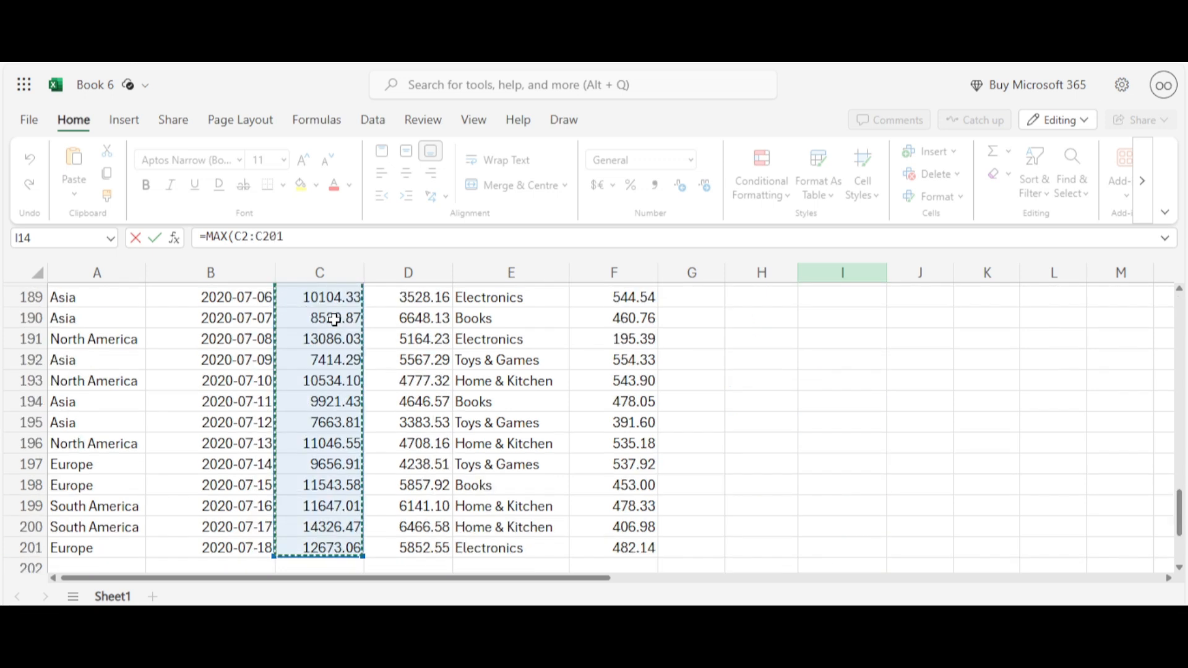
pyautogui.press('Return')
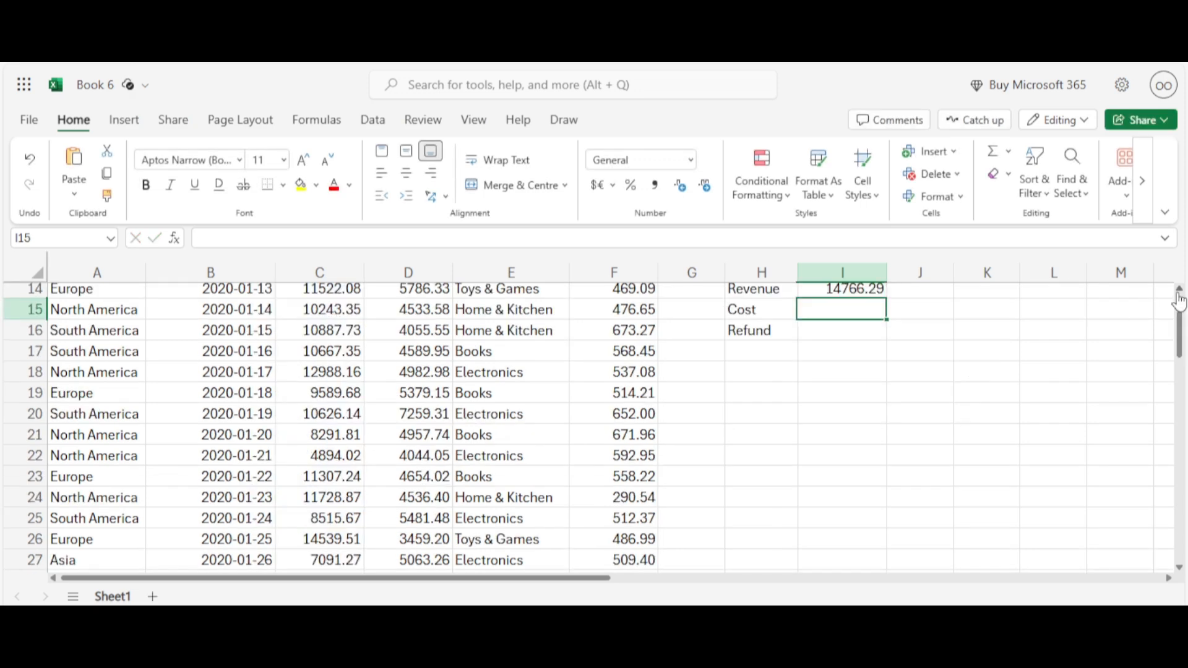
# Fill the Revenue MAX formula from I14 down to the Cost and Refund rows of the Maximum table
pyautogui.scroll(2, 1179, 302)
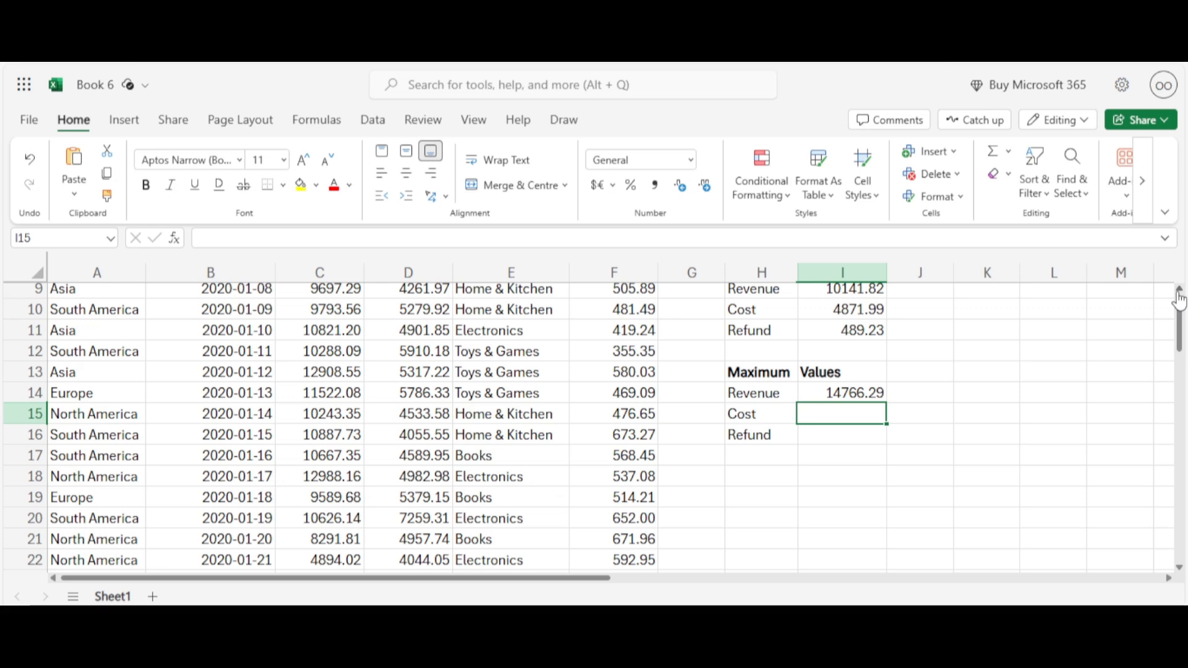
pyautogui.click(882, 399)
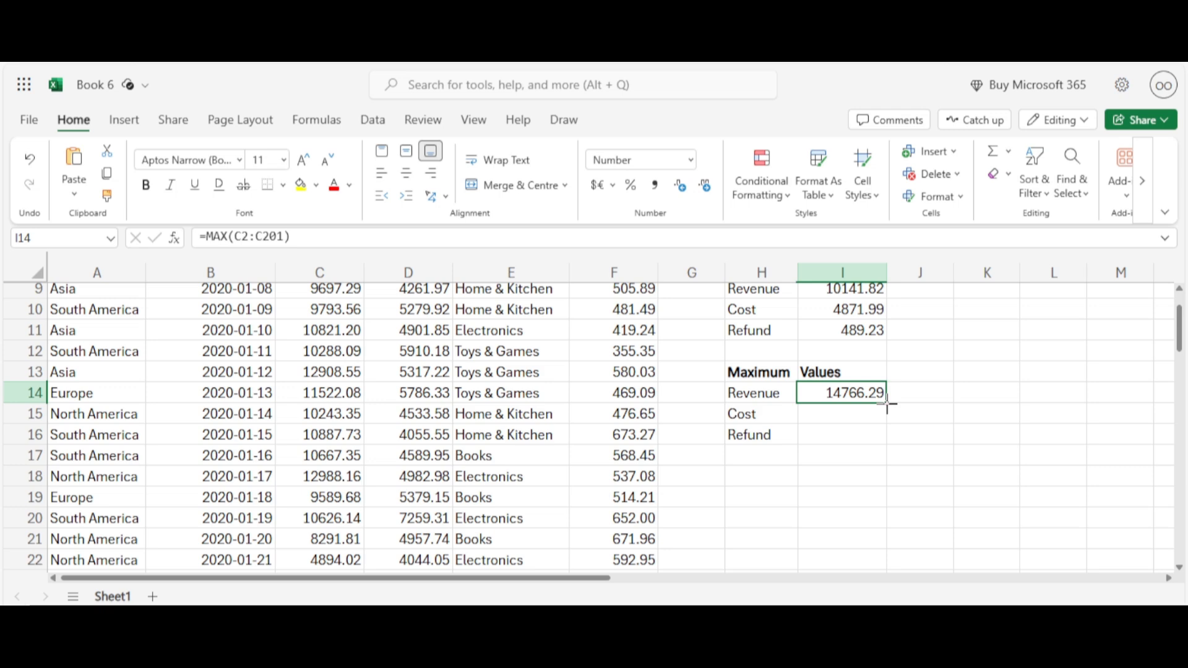
pyautogui.moveTo(886, 404); pyautogui.dragTo(953, 402)
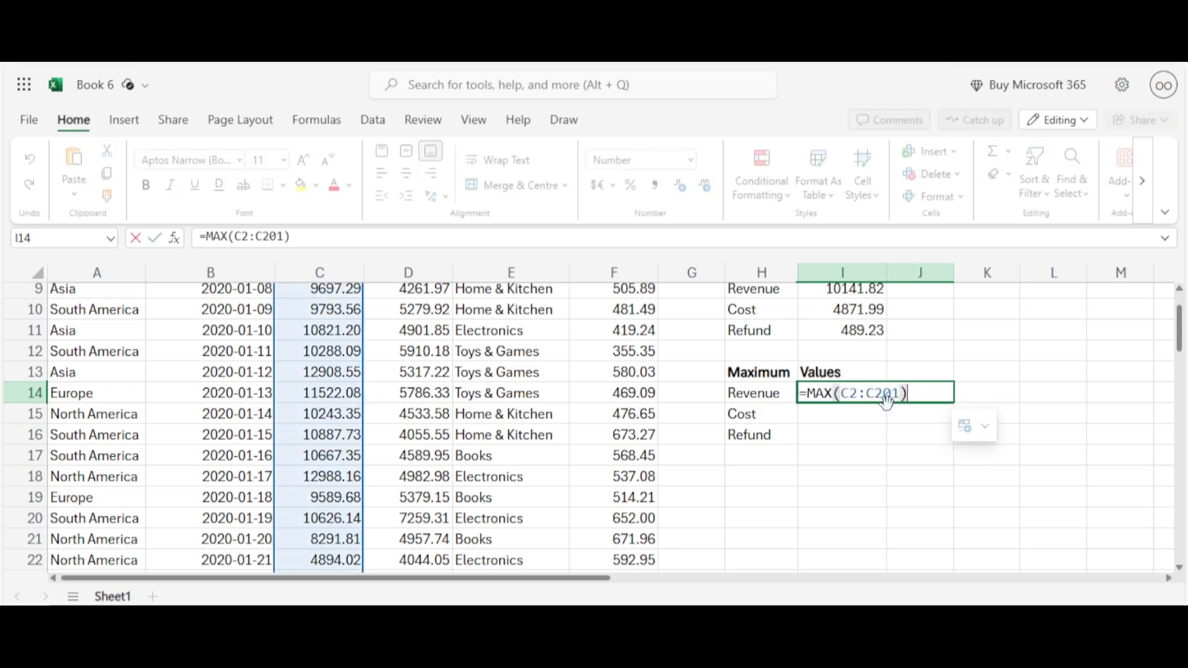
pyautogui.click(899, 426)
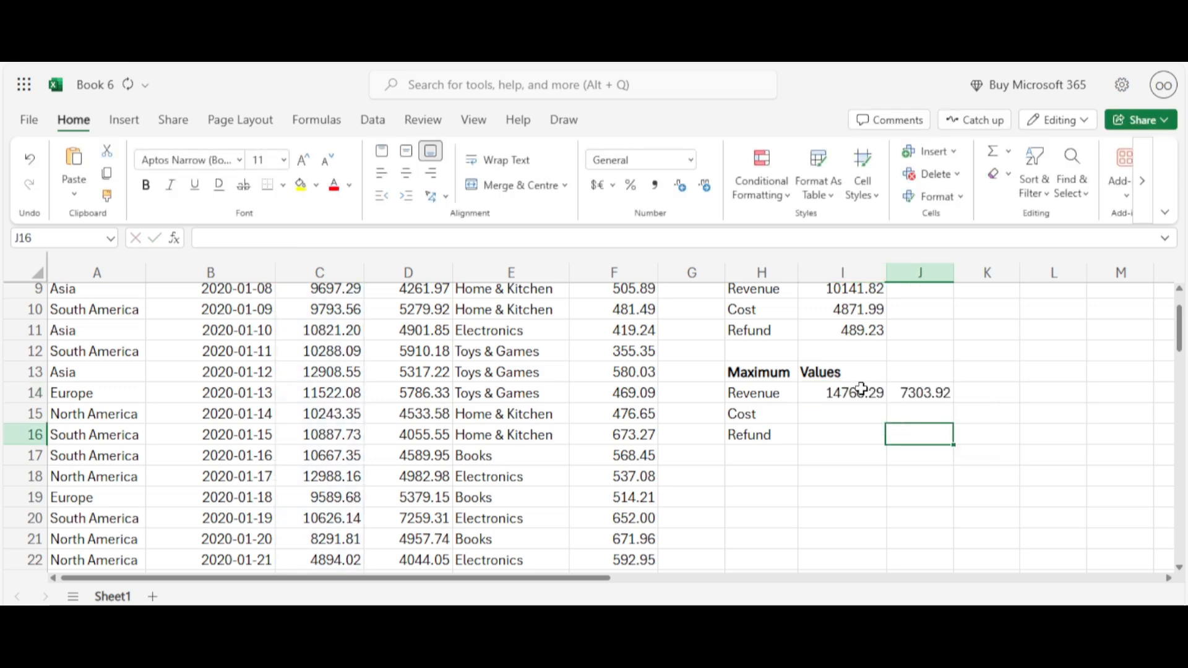
# Clear the cell range inside the Cost maximum's MAX formula in I15
pyautogui.click(866, 415)
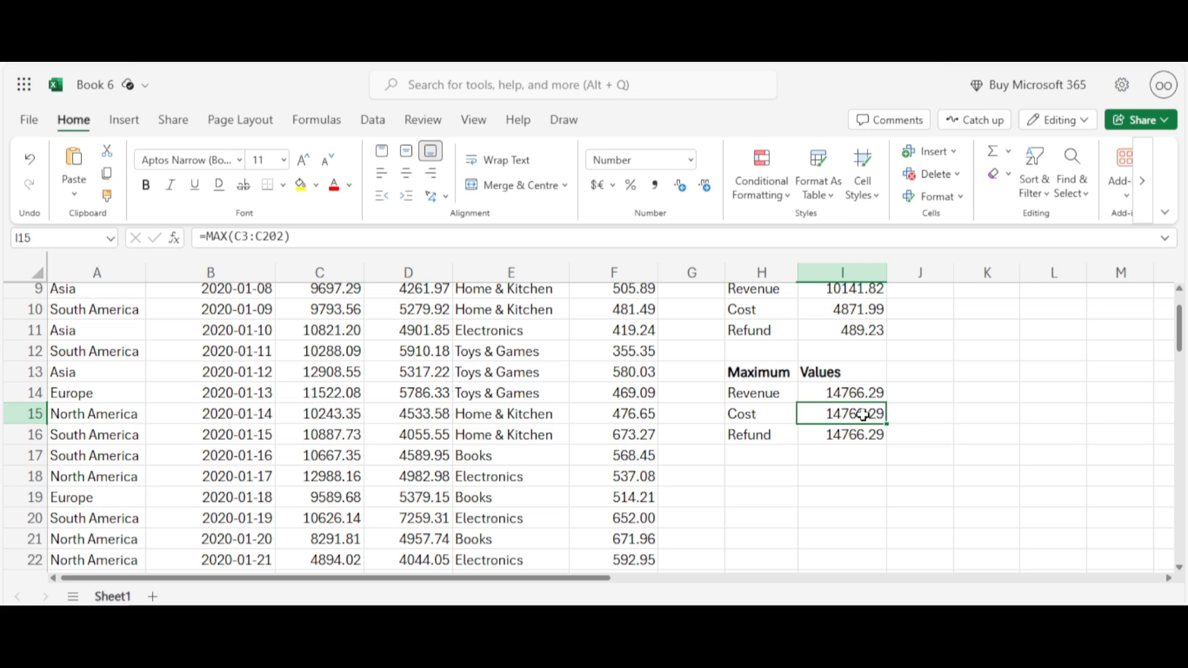
pyautogui.doubleClick(863, 414)
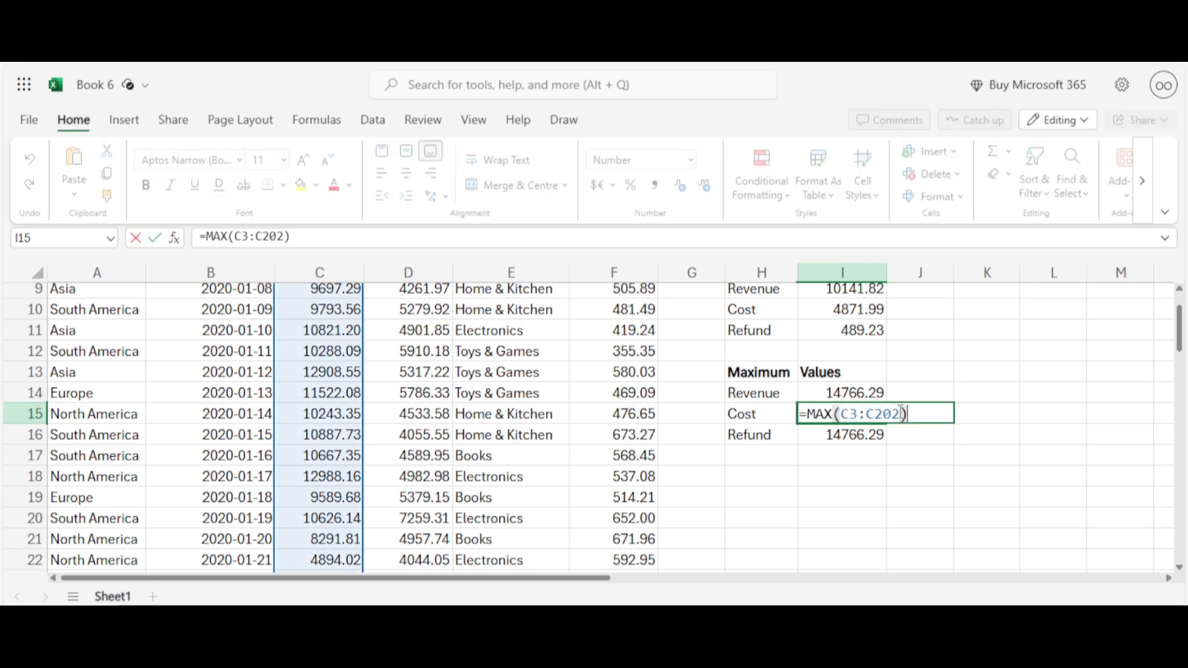
pyautogui.click(901, 413)
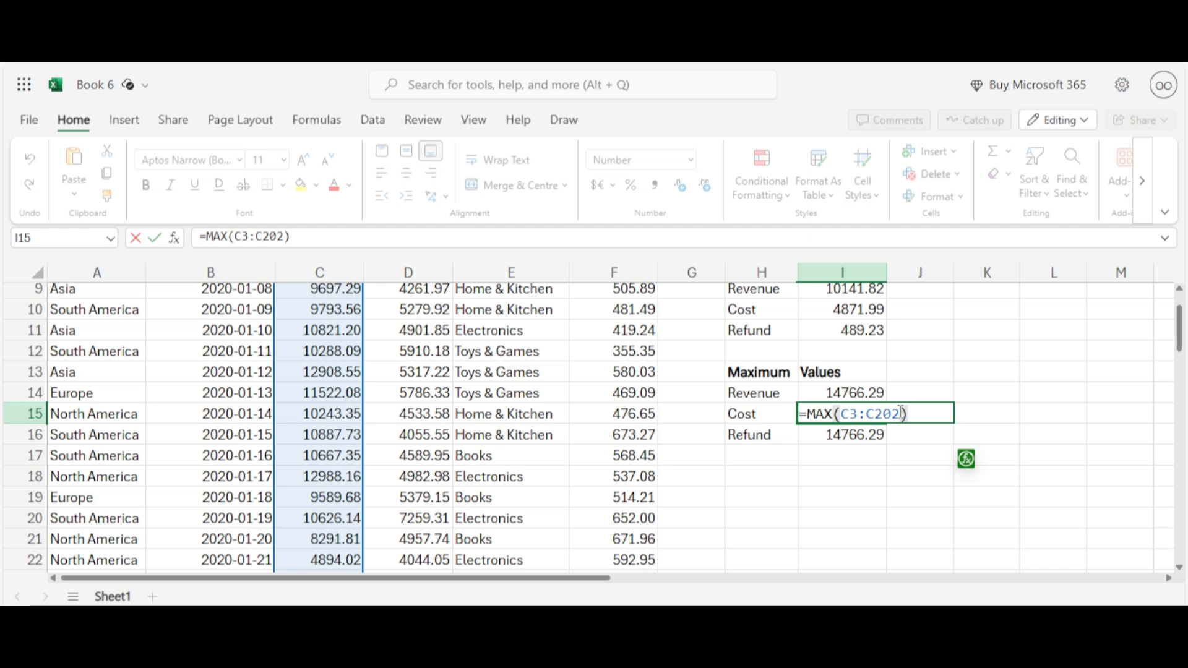
pyautogui.press('BackSpace')
pyautogui.press('BackSpace')
pyautogui.press('BackSpace')
pyautogui.press('BackSpace')
pyautogui.press('BackSpace')
pyautogui.press('BackSpace')
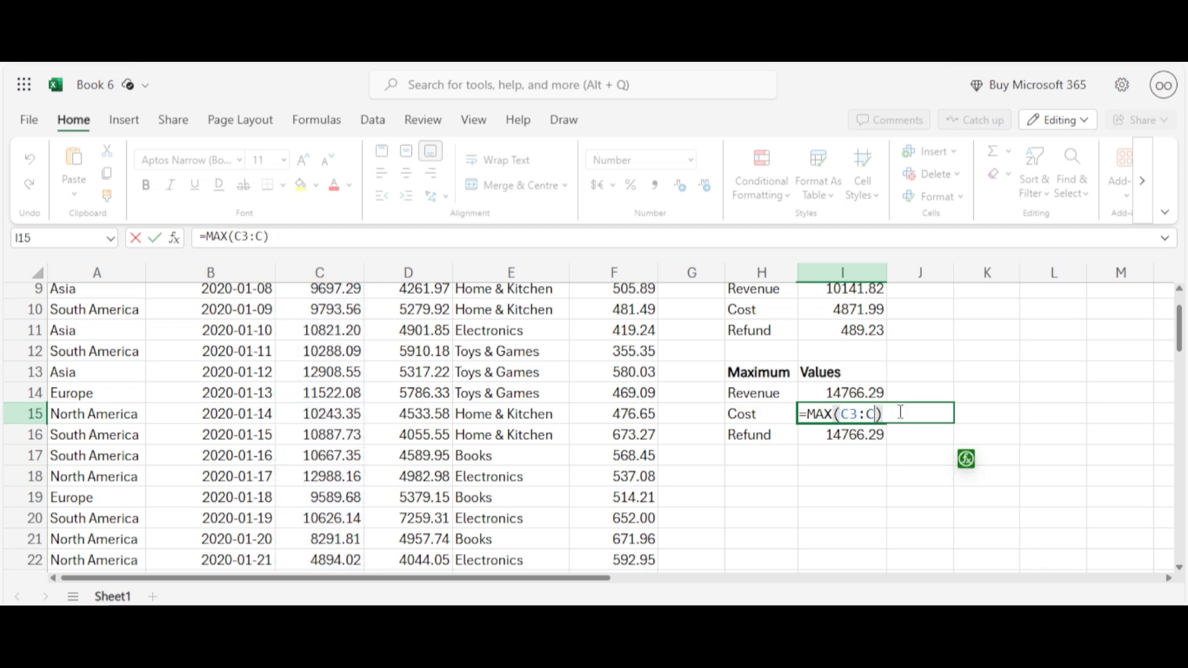
pyautogui.press('BackSpace')
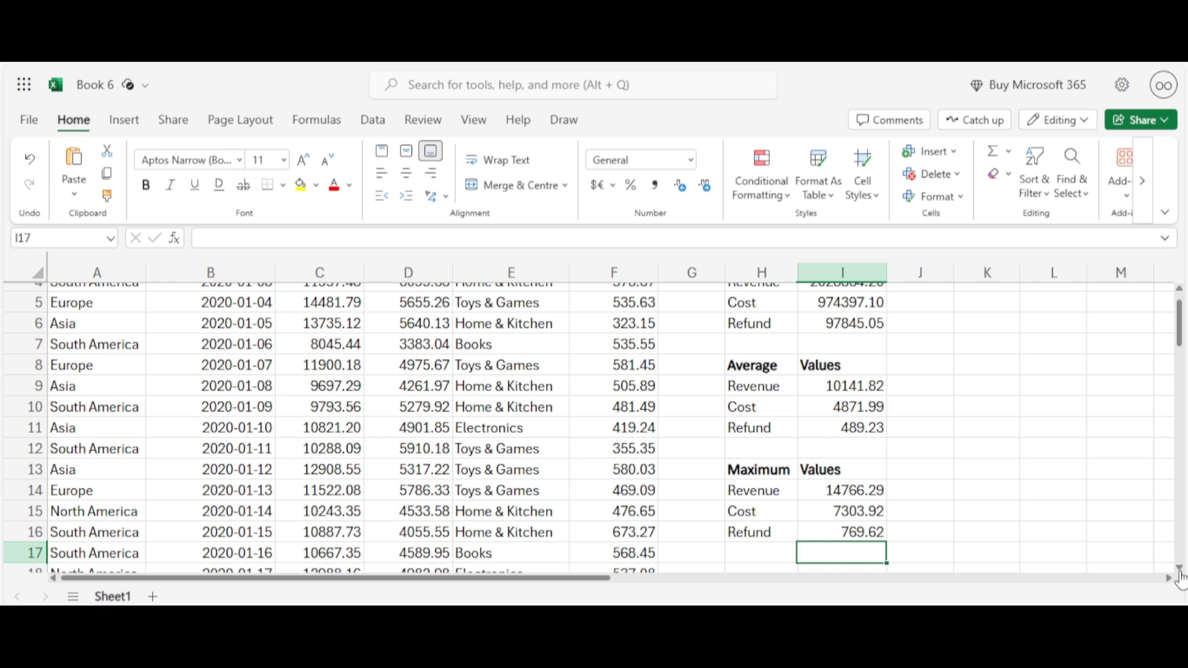
# Start a MIN formula in I19 for the Revenue row of the Minimum table
pyautogui.scroll(-2, 839, 498)
pyautogui.click(839, 498)
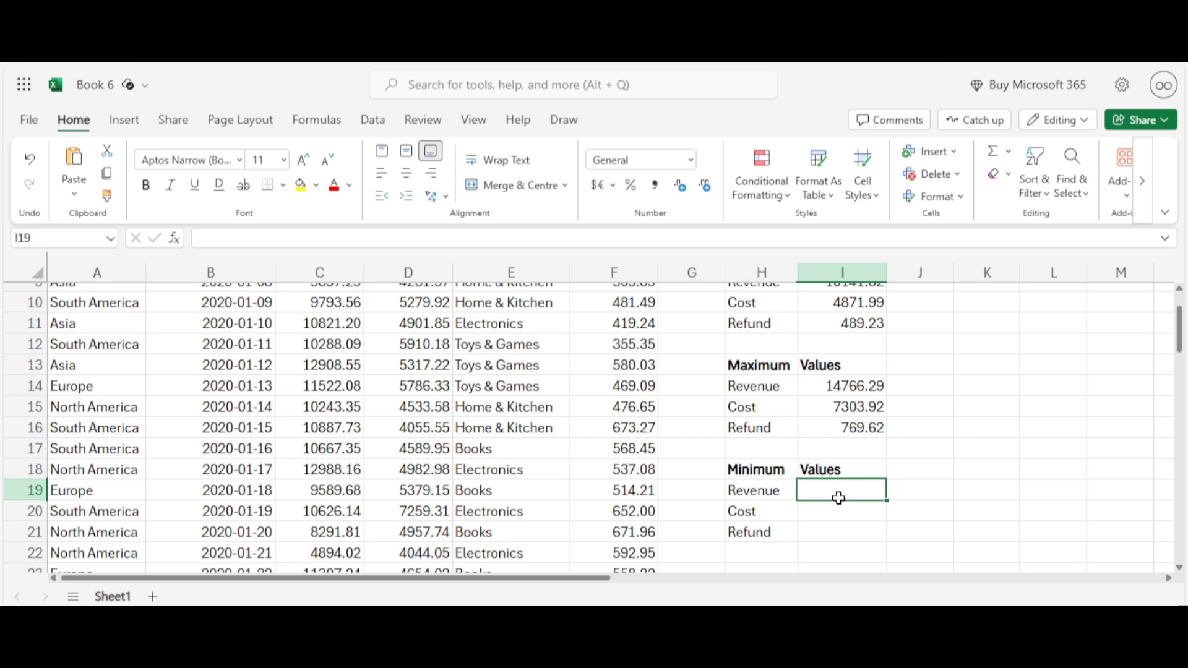
pyautogui.write('=')
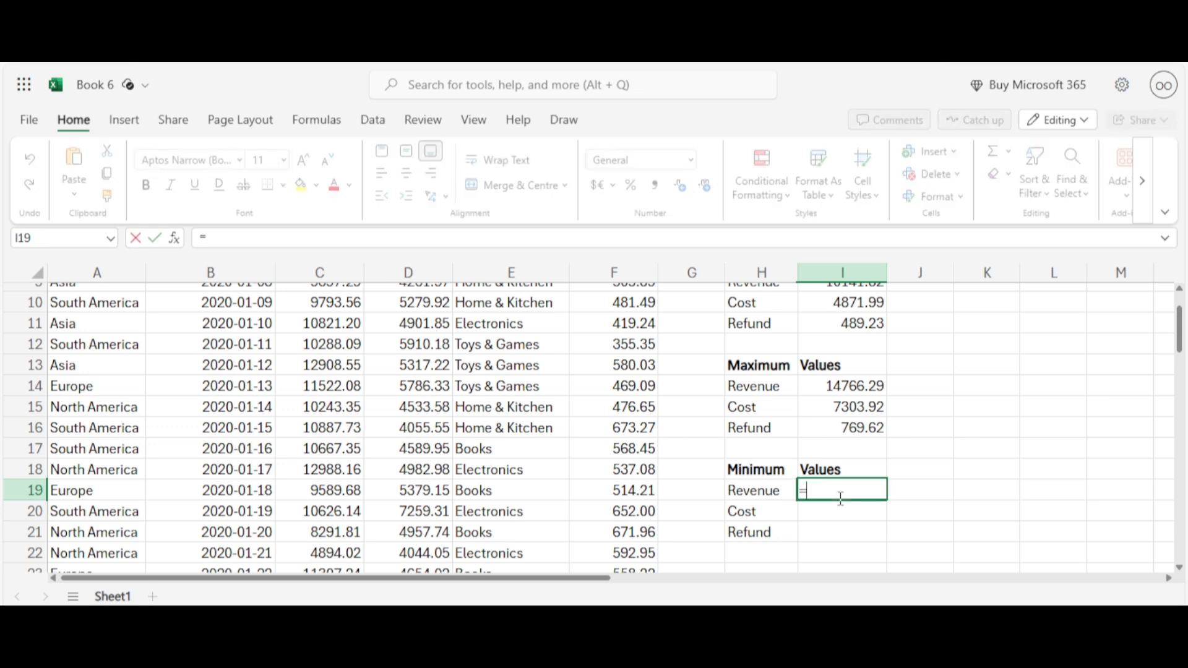
pyautogui.write('min')
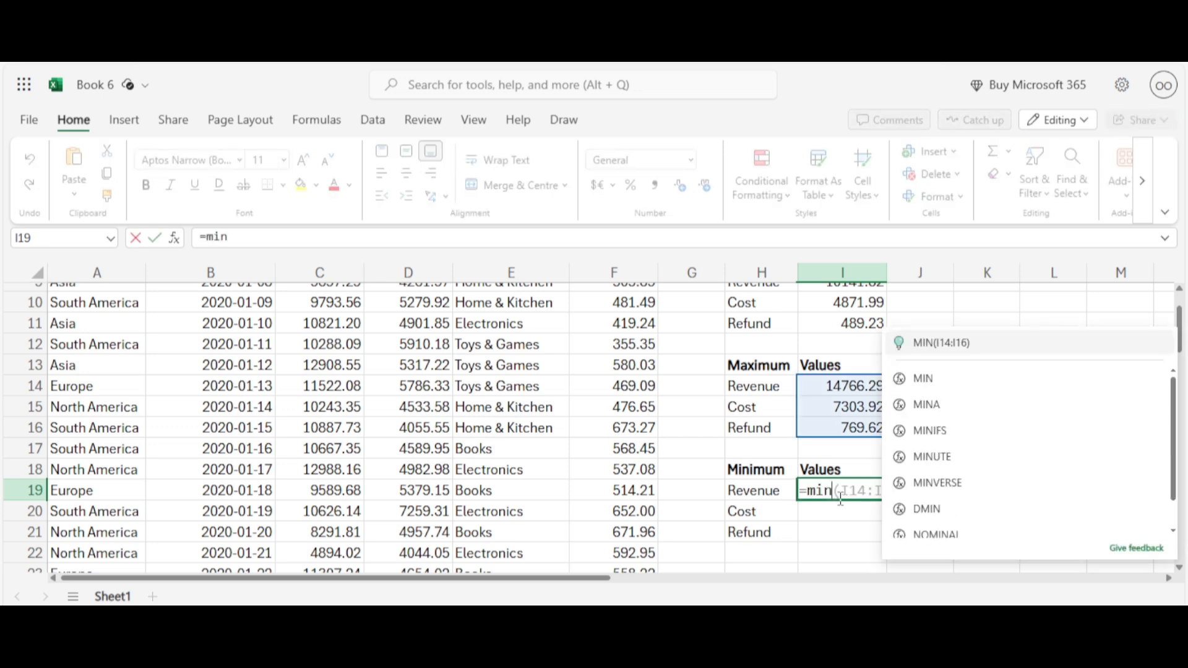
pyautogui.click(947, 379)
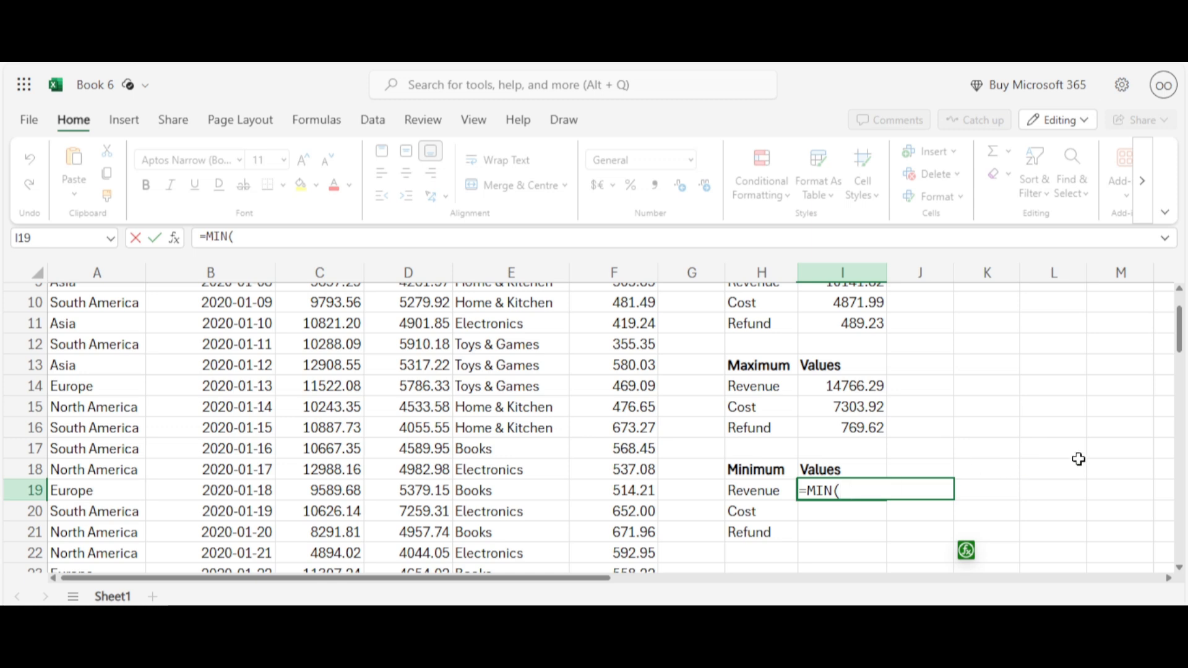
pyautogui.scroll(3, 1181, 300)
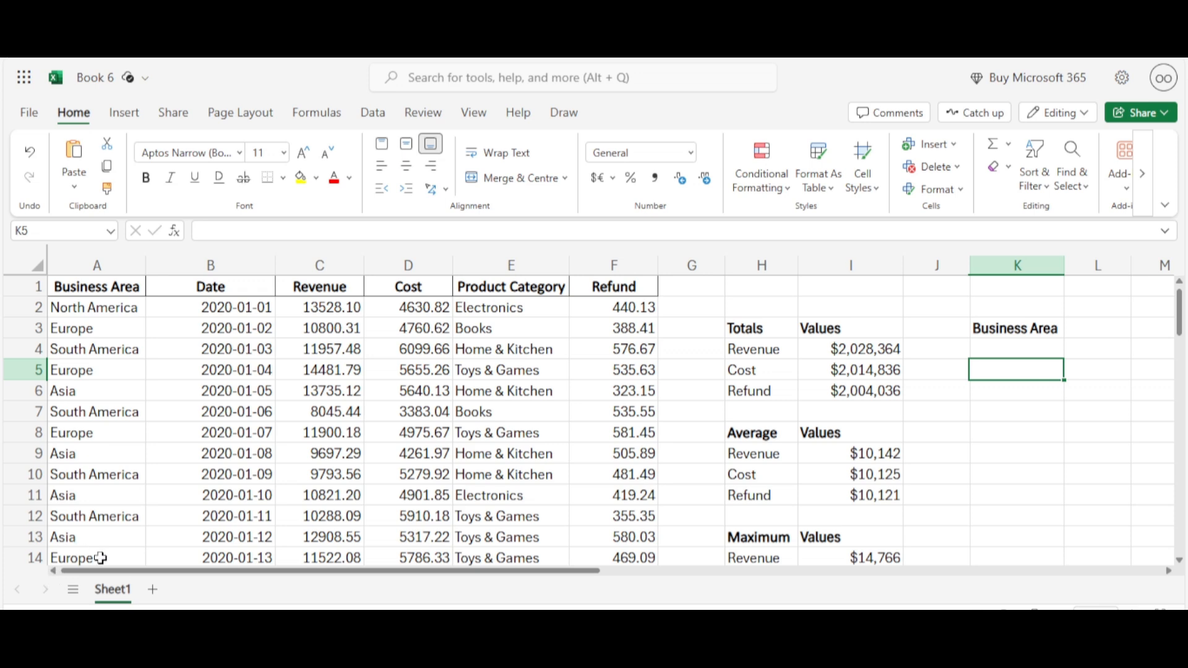
# List the distinct business areas under the Business Area heading, starting in K4, with =UNIQUE(A2:A201)
pyautogui.click(1015, 340)
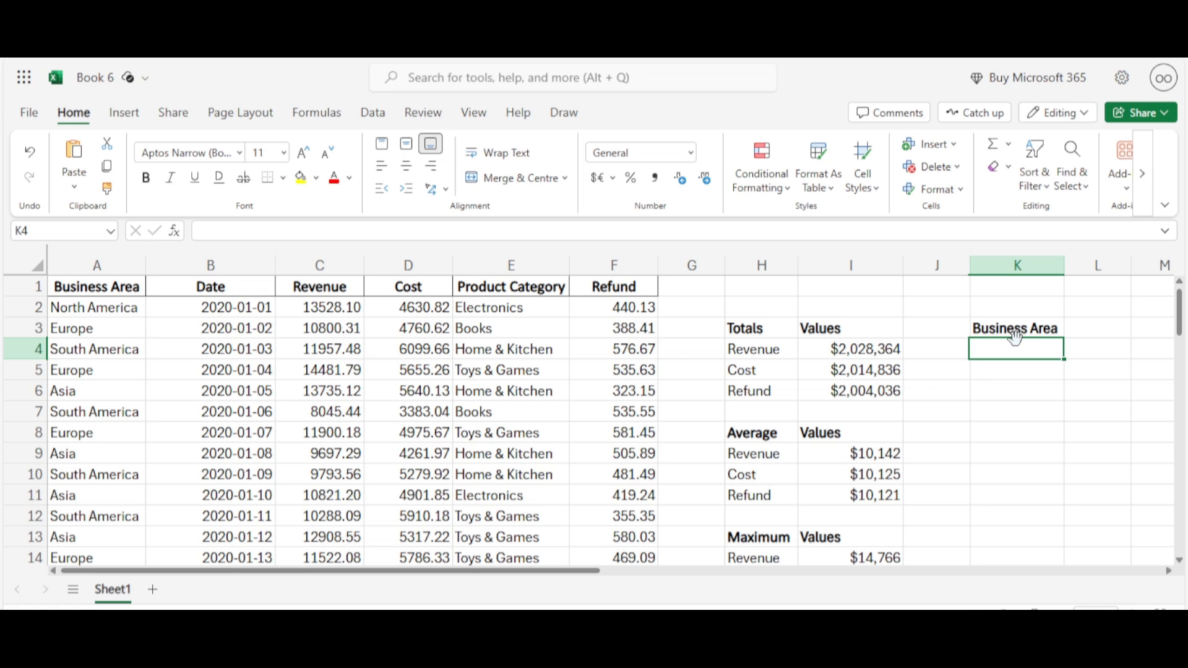
pyautogui.write('=')
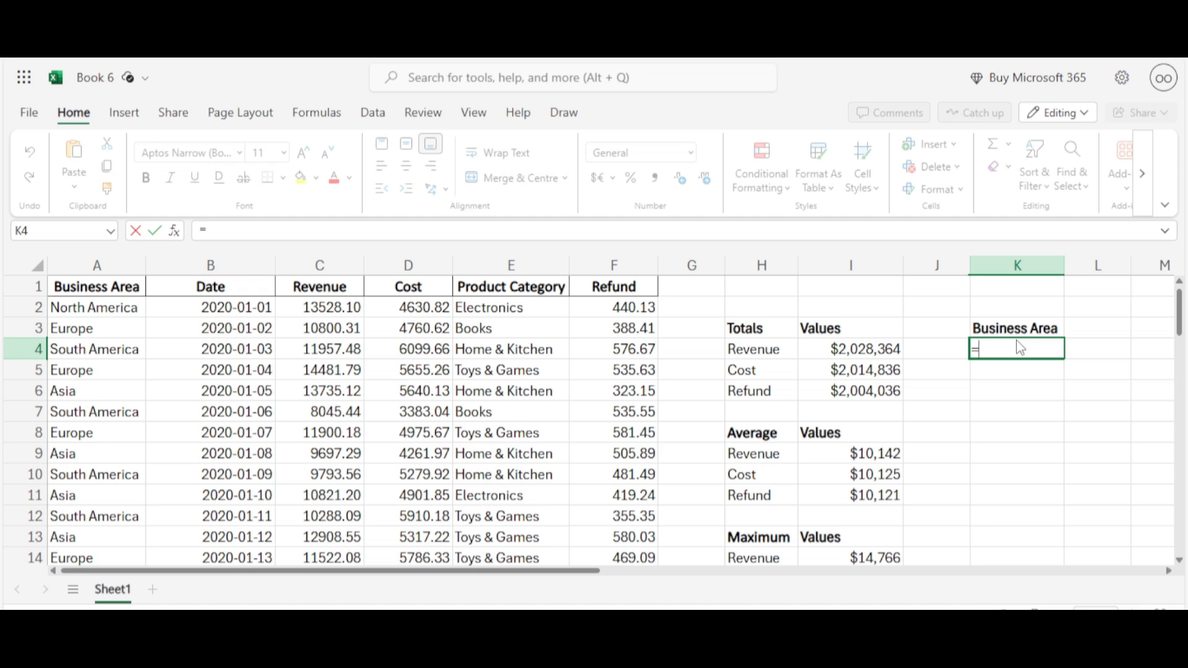
pyautogui.write('un')
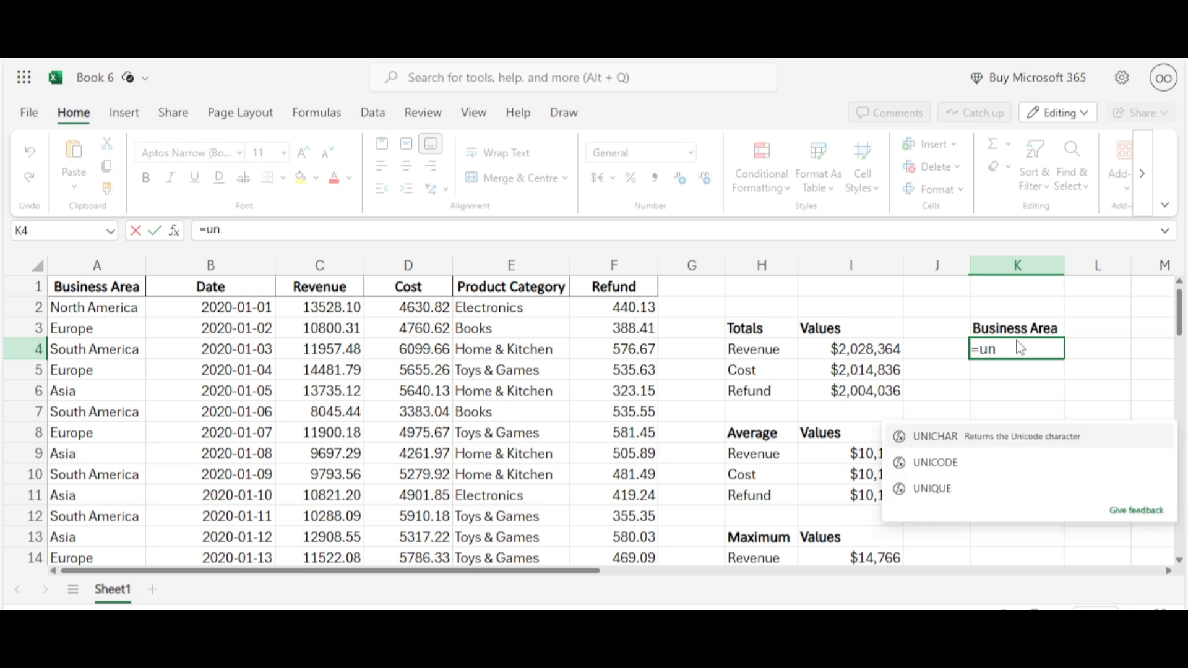
pyautogui.click(956, 495)
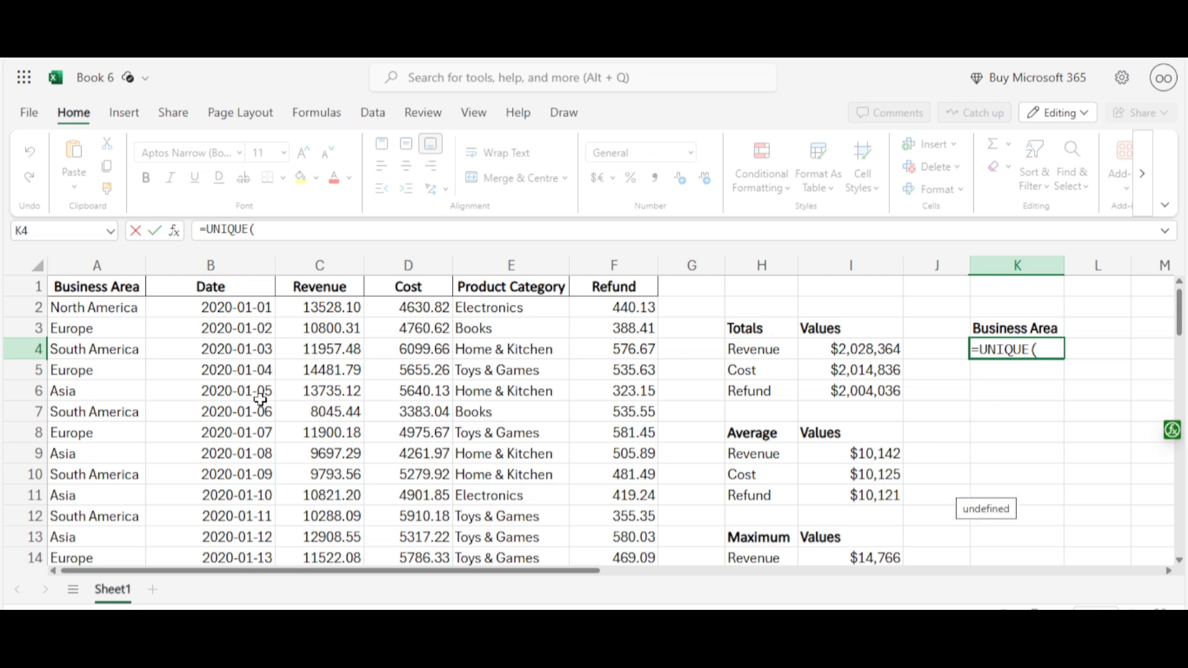
pyautogui.click(111, 312)
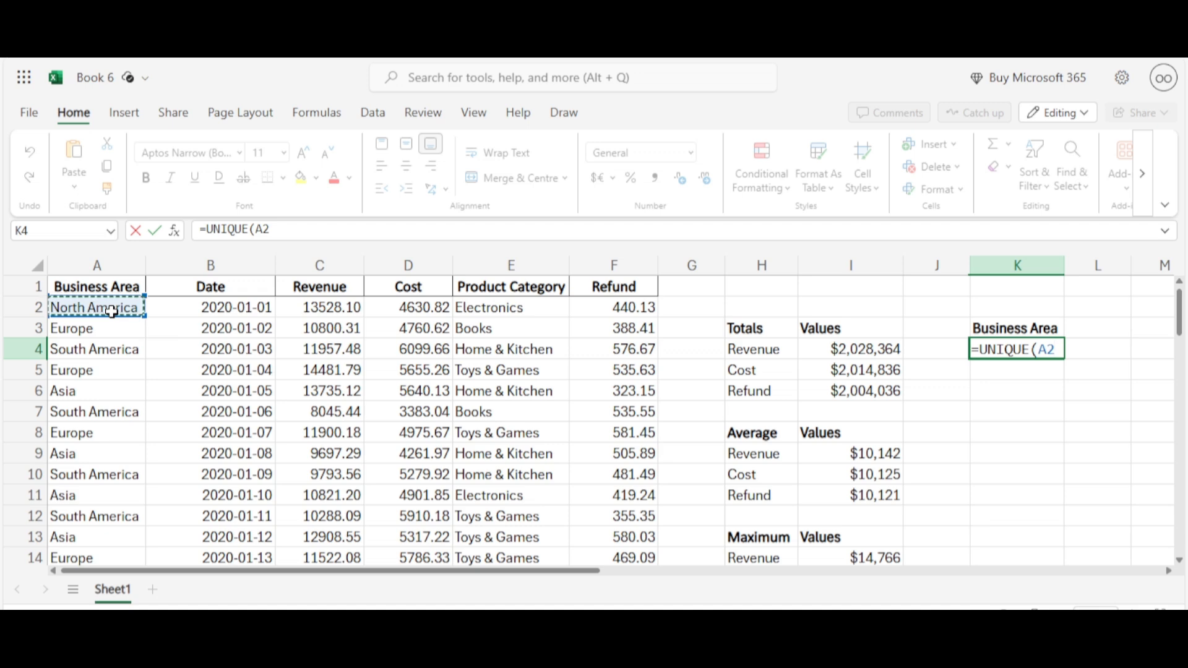
pyautogui.hotkey('ctrl', 'shift', 'Down')
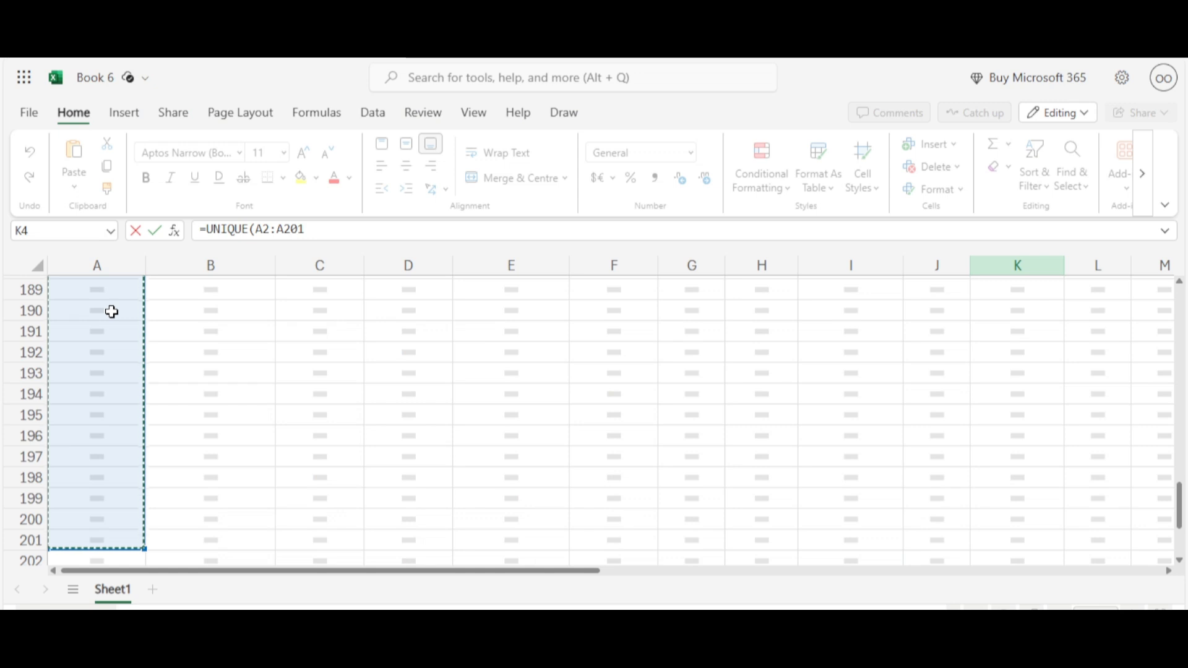
pyautogui.press('Return')
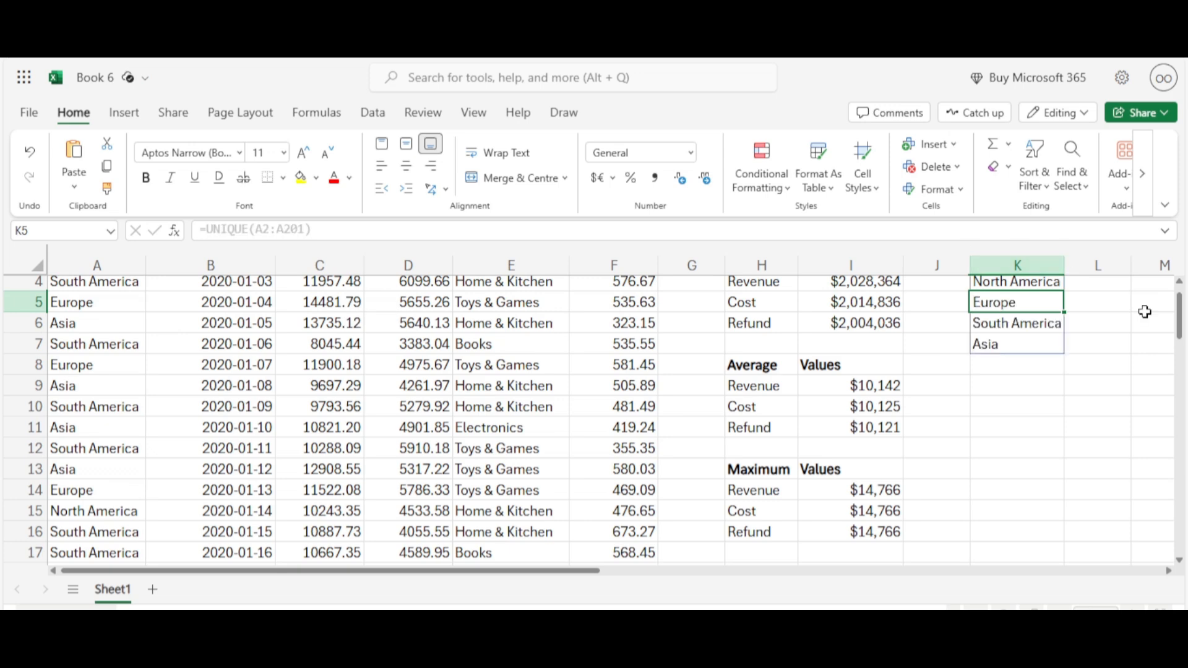
# Add the headings Total sales and Average refund beside Business Area, and start a SUMIF formula in L4 with the range A2:A201
pyautogui.scroll(3, 1181, 286)
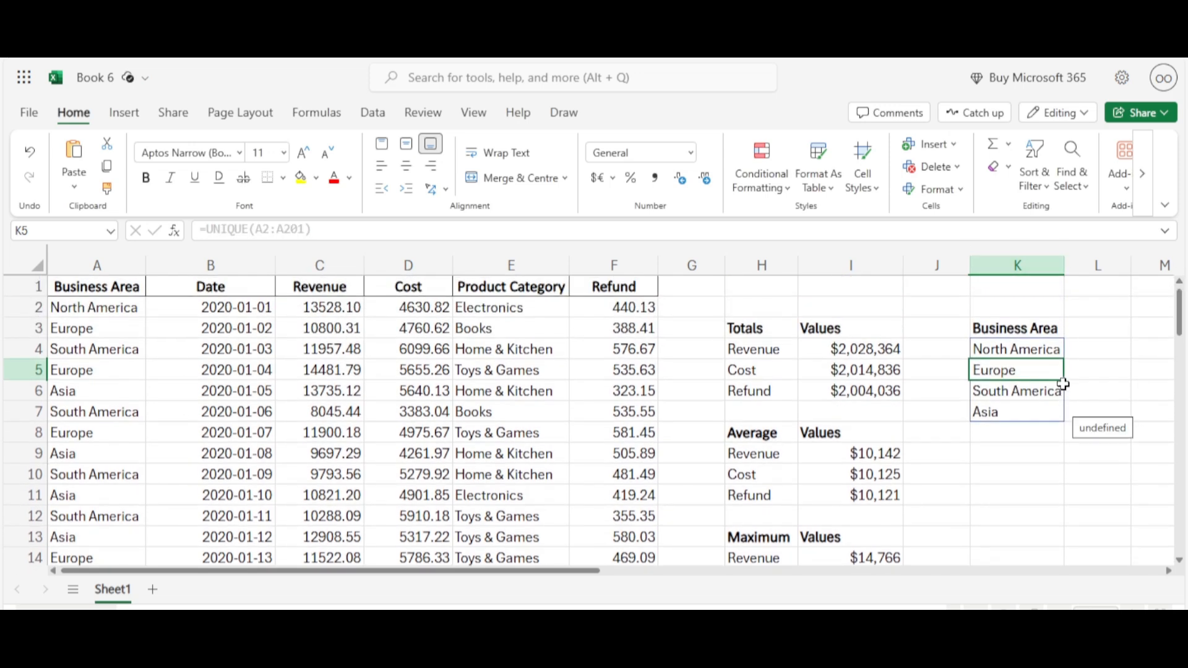
pyautogui.click(1088, 334)
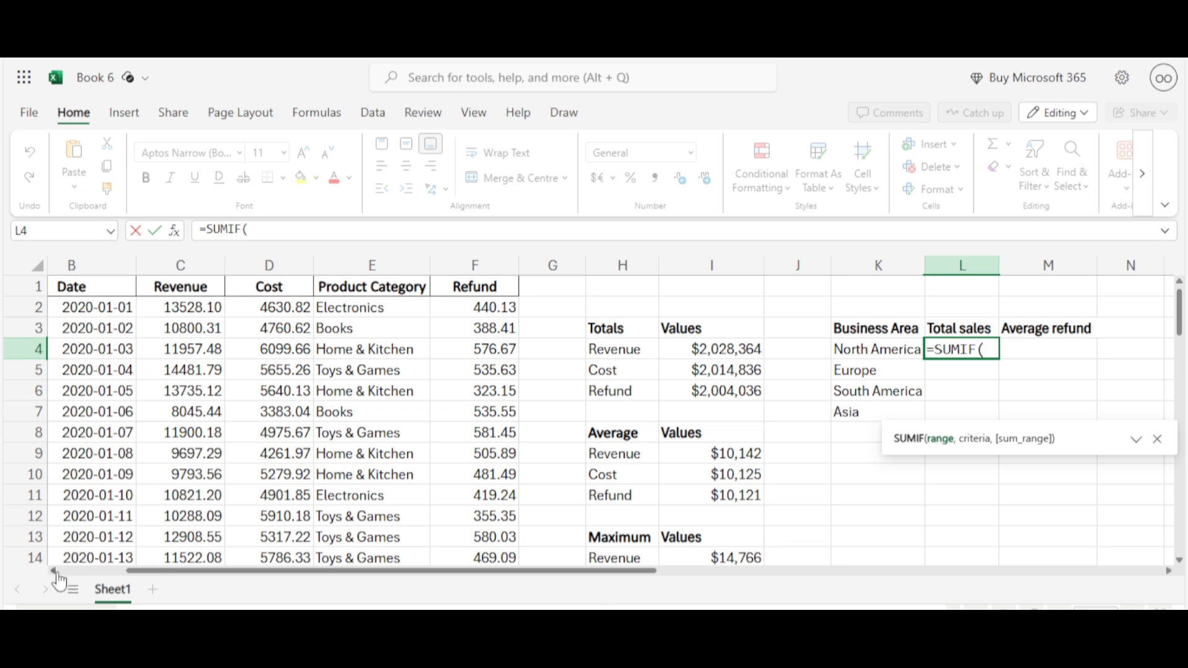
pyautogui.hscroll(-3, 59, 579)
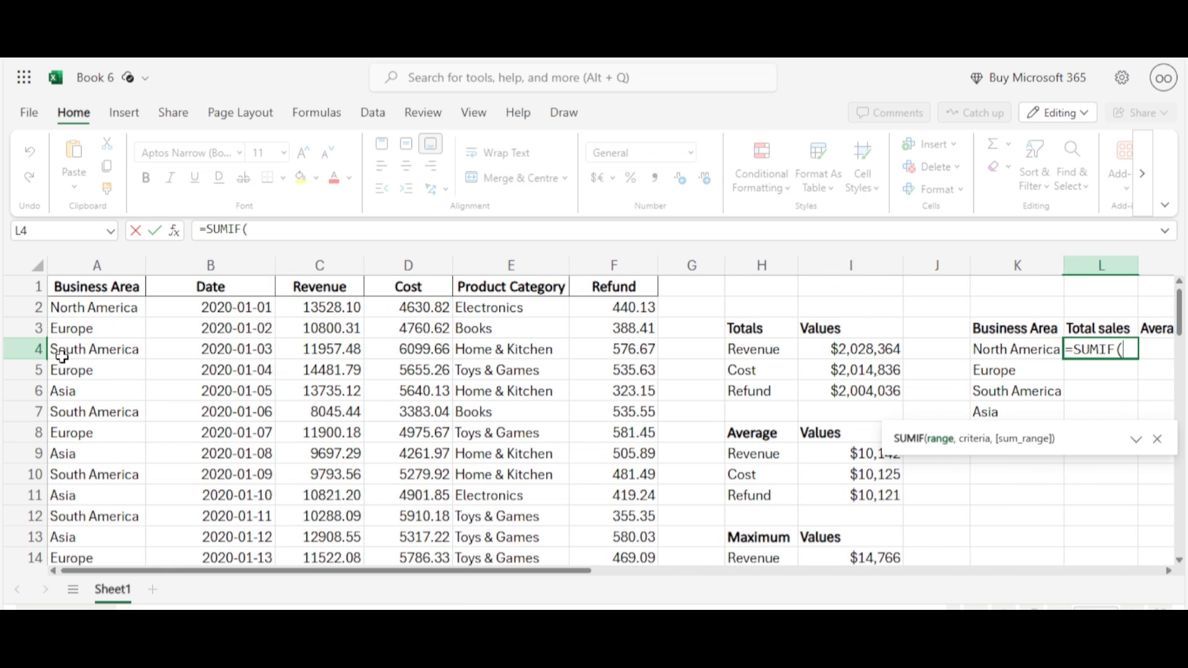
pyautogui.click(103, 311)
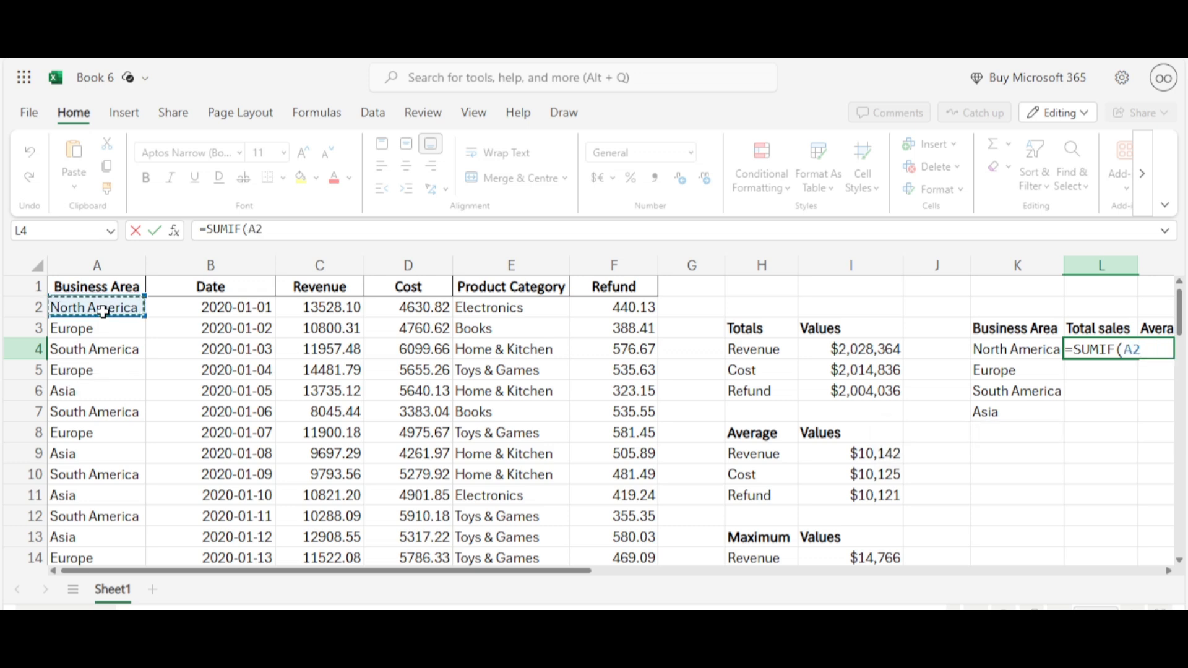
pyautogui.hotkey('ctrl', 'shift', 'Down')
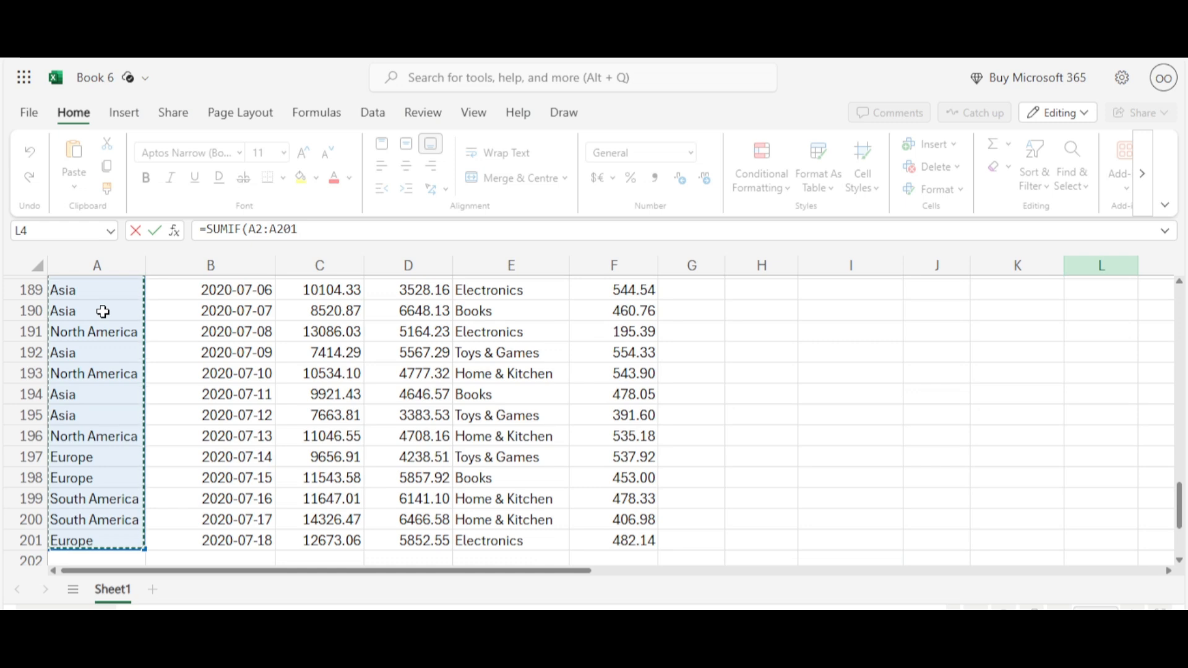
pyautogui.press('Return')
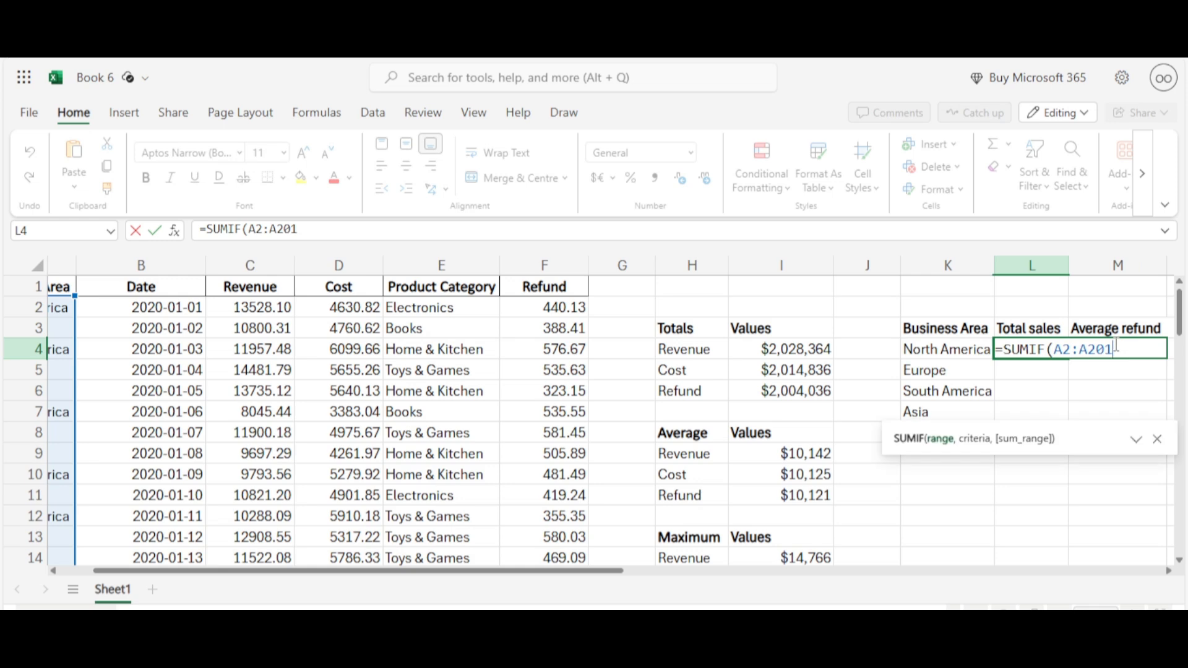
# Complete North America's SUMIF formula in L4 with K4 as the criterion and C2:C201 as the sum range
pyautogui.click(960, 354)
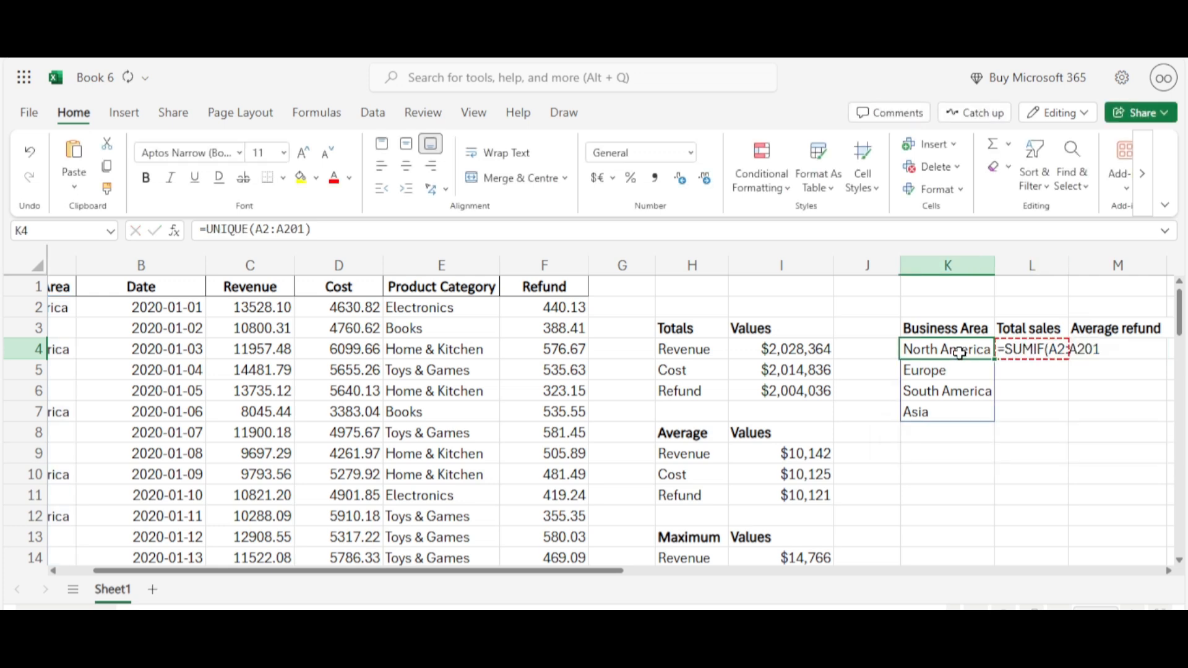
pyautogui.click(1040, 352)
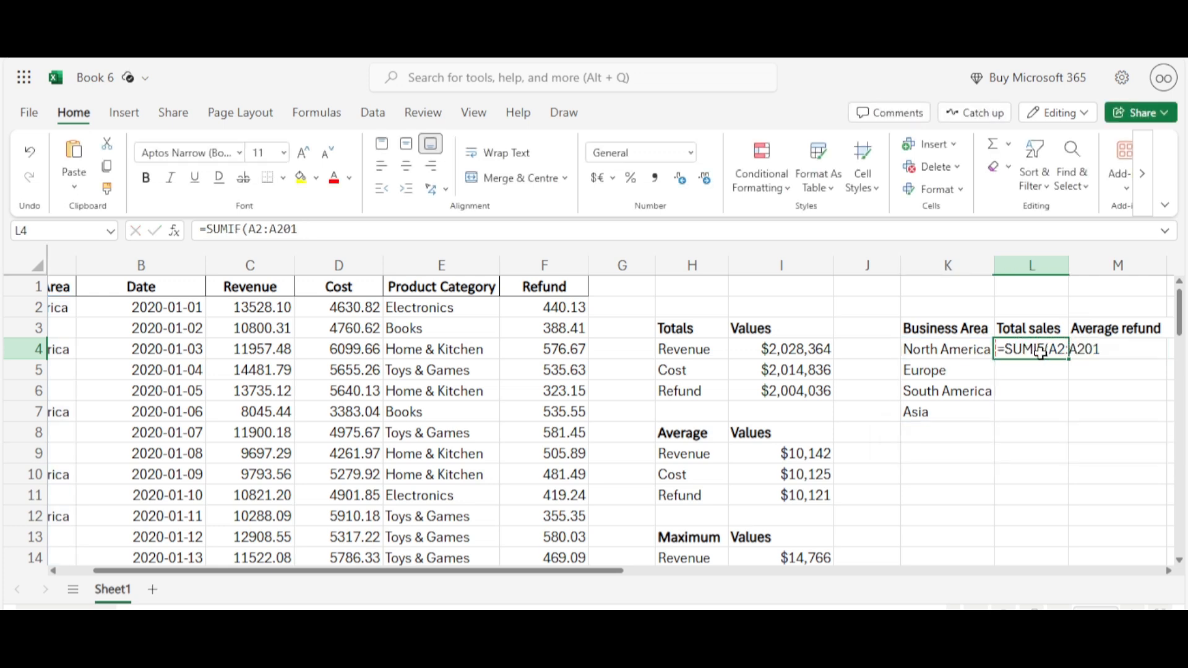
pyautogui.doubleClick(1060, 350)
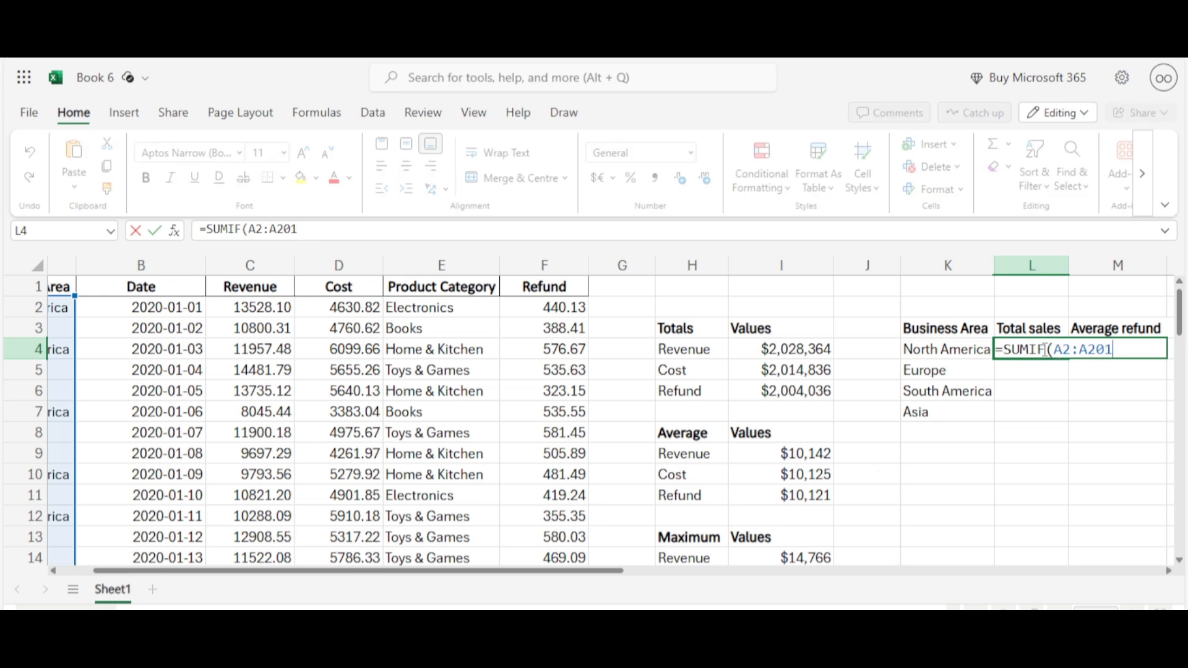
pyautogui.write(',')
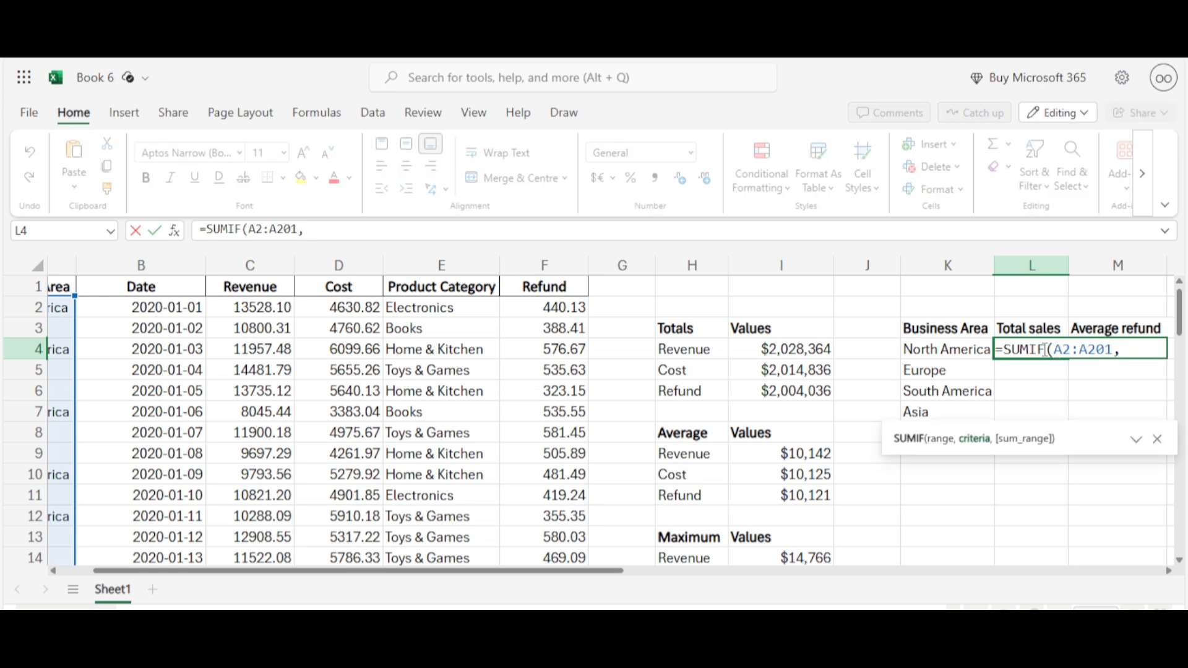
pyautogui.click(961, 350)
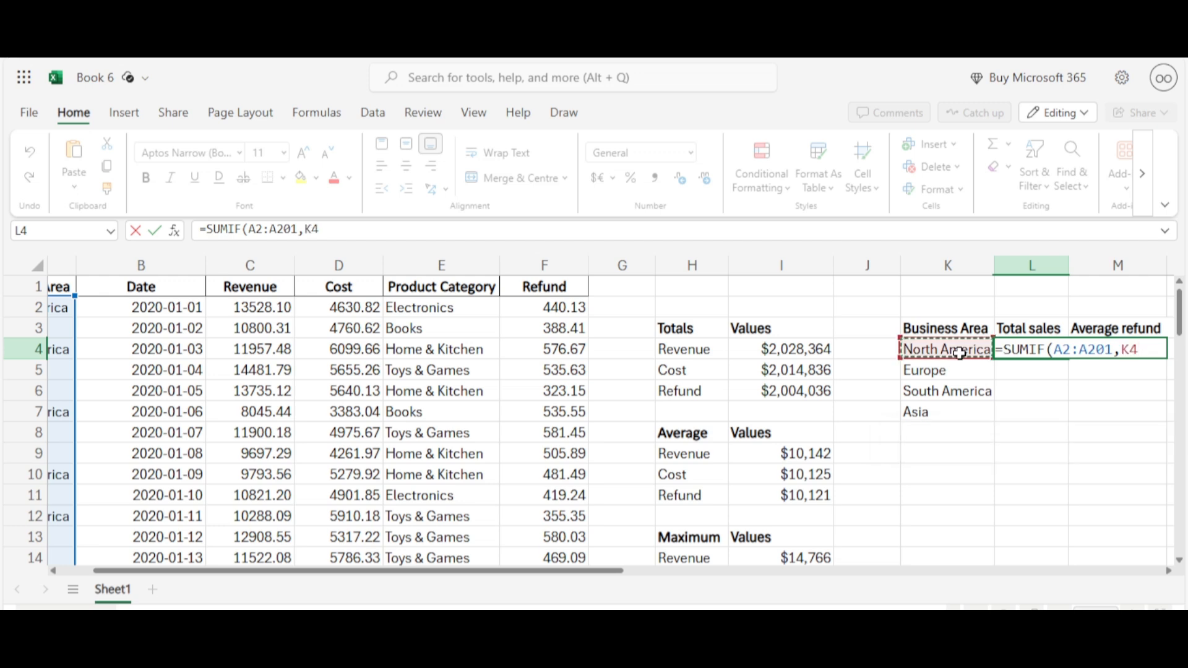
pyautogui.write(',')
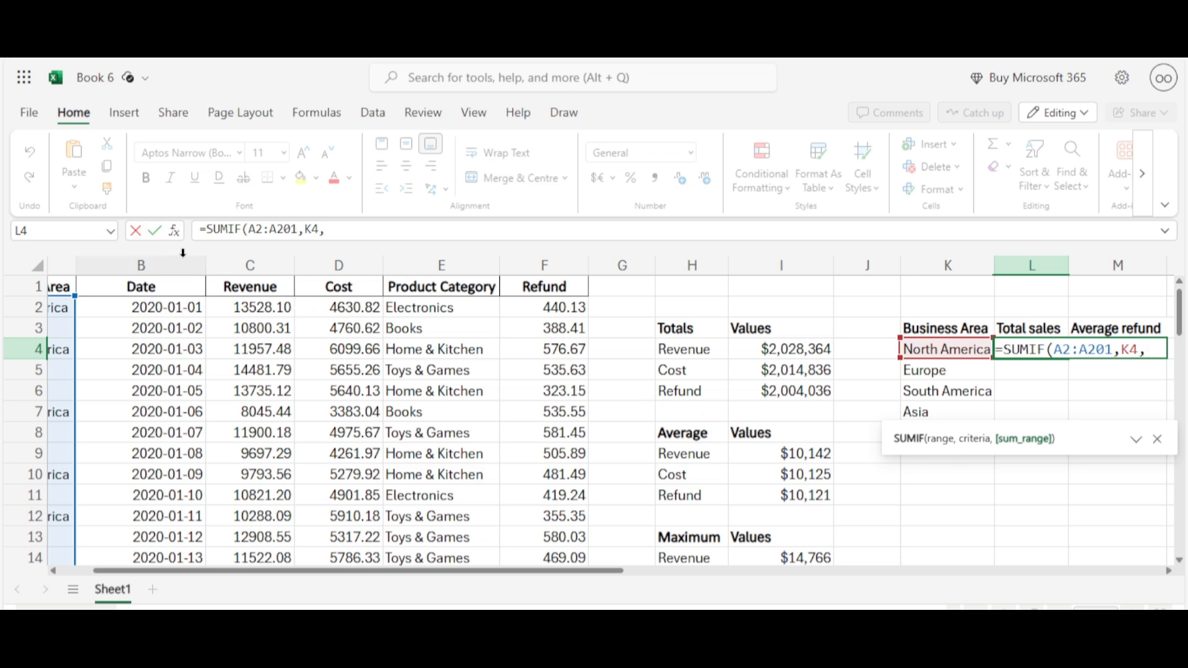
pyautogui.click(264, 308)
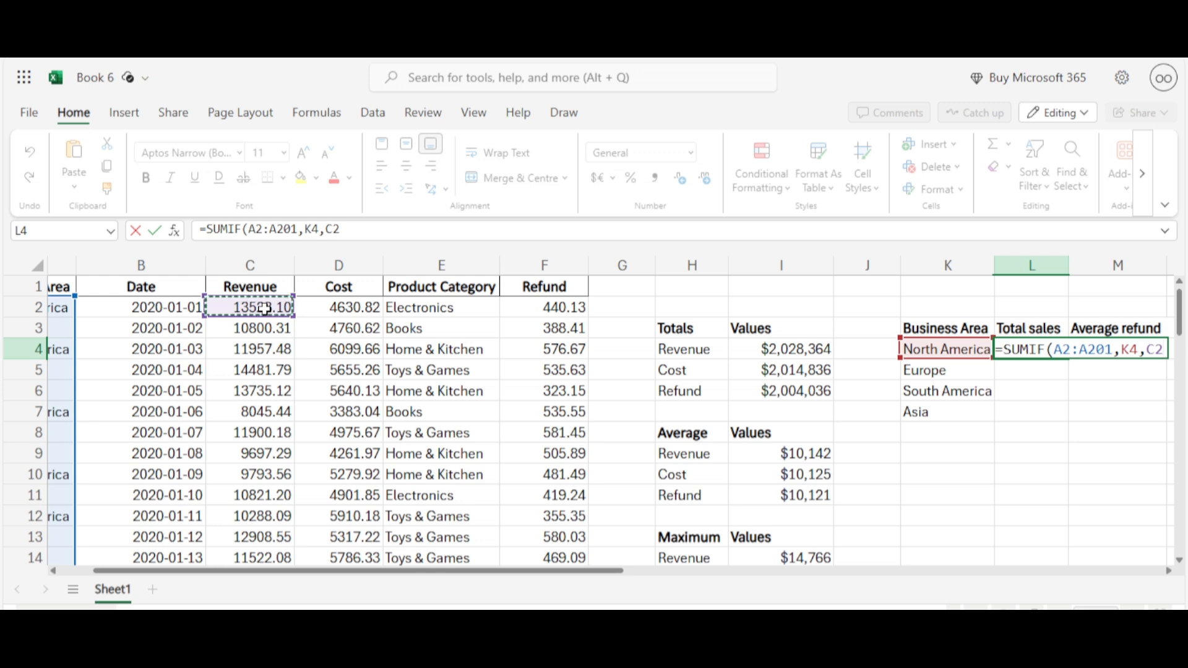
pyautogui.hotkey('ctrl', 'shift', 'Down')
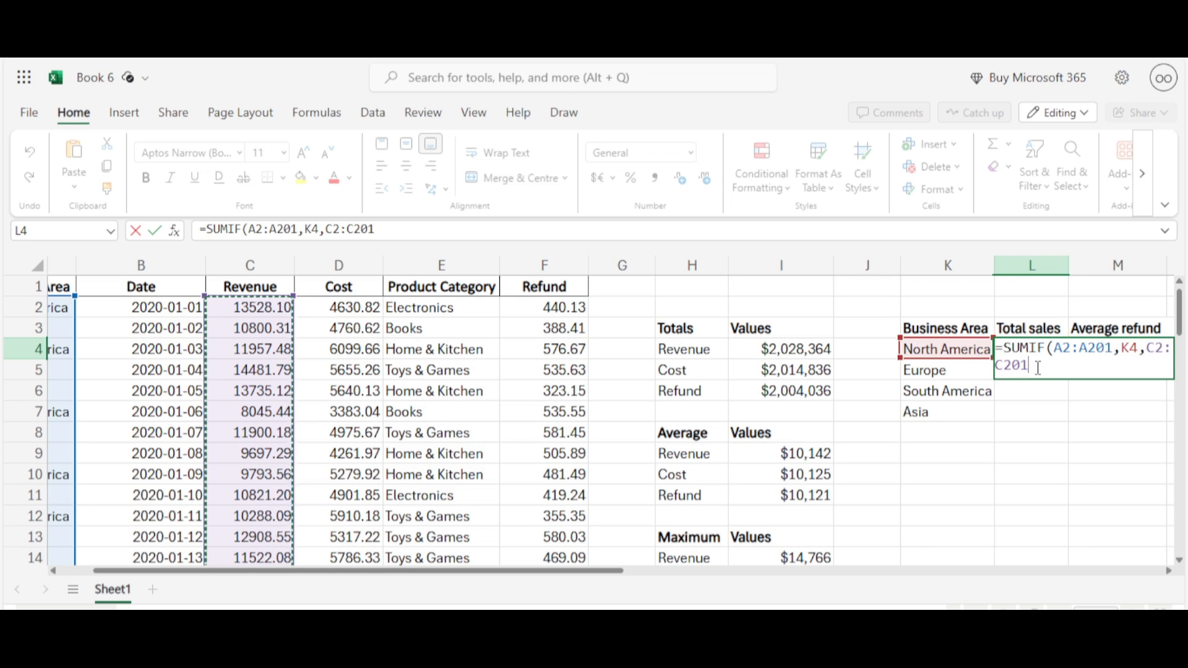
pyautogui.write(')')
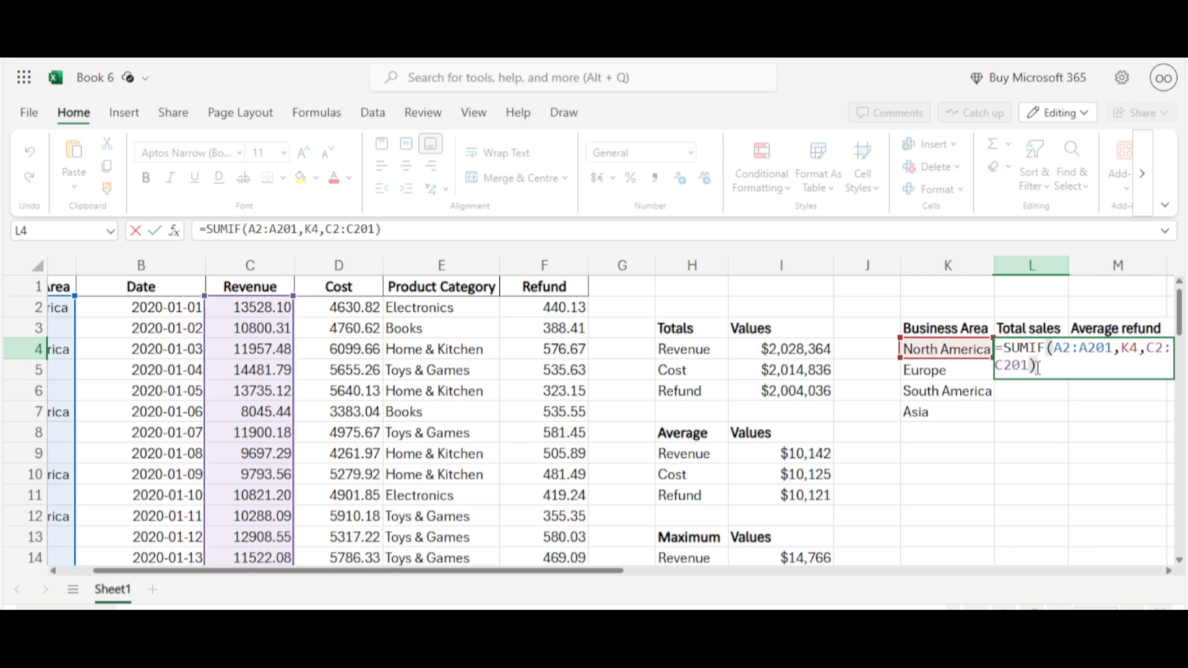
pyautogui.press('Return')
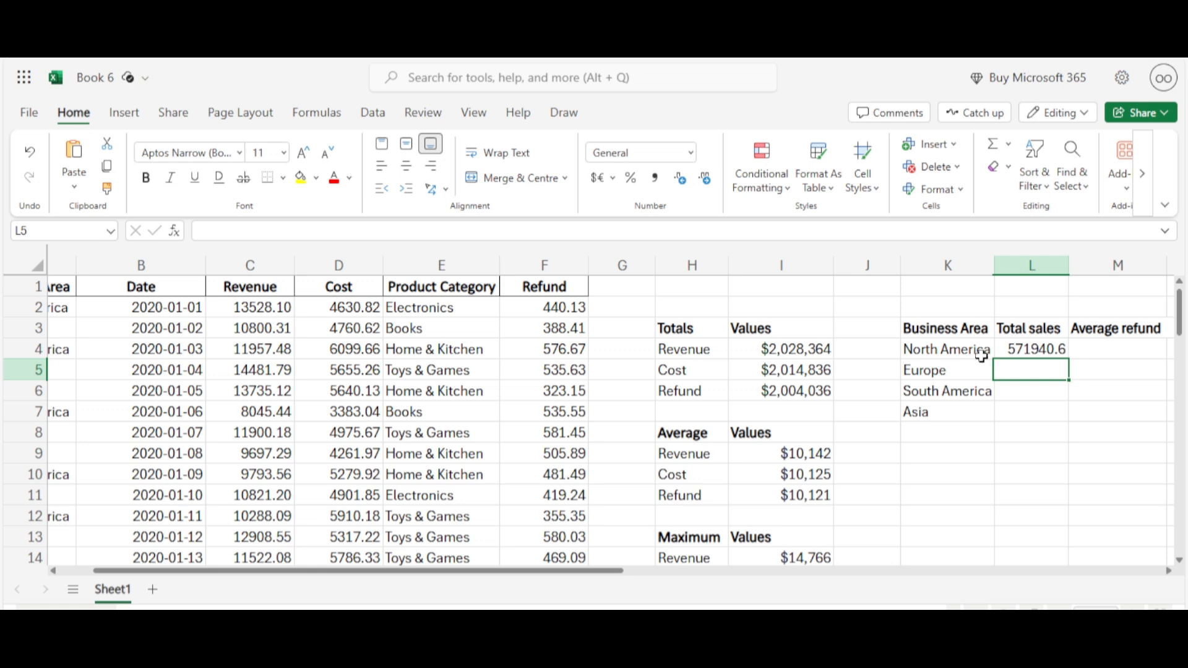
# Make the ranges in L4's SUMIF formula absolute as $A$2:$A$201 and $C$2:$C$201, keeping K4 relative
pyautogui.click(1016, 351)
pyautogui.doubleClick(1015, 351)
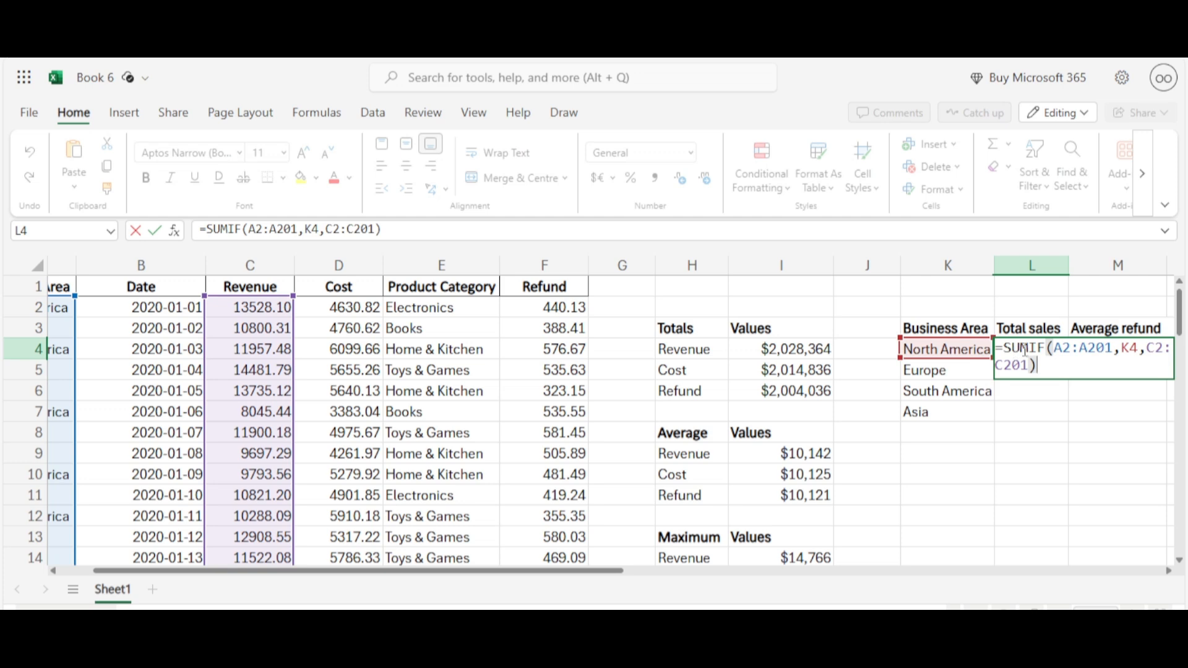
pyautogui.moveTo(1067, 344)
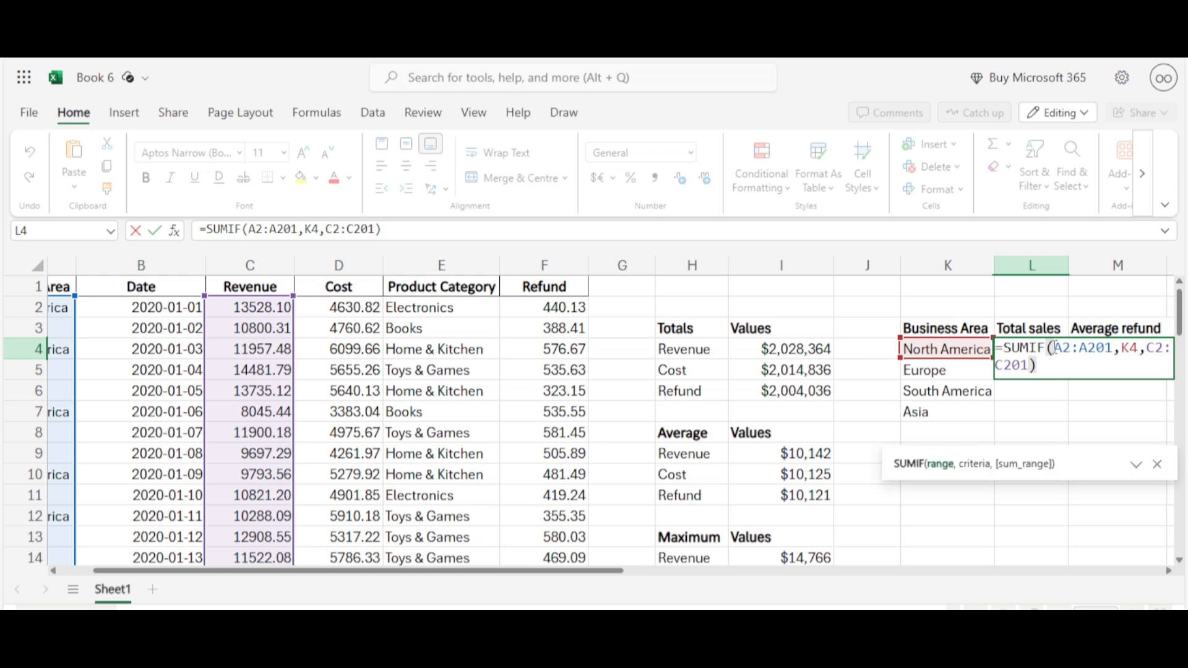
pyautogui.write('$A')
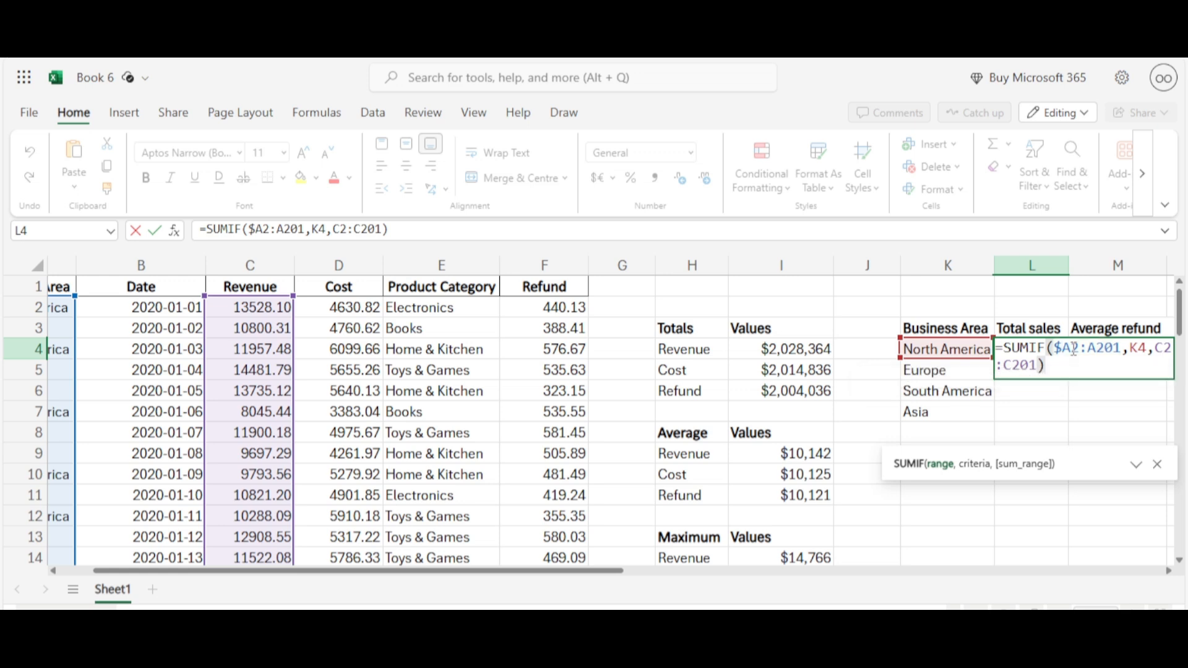
pyautogui.write('$')
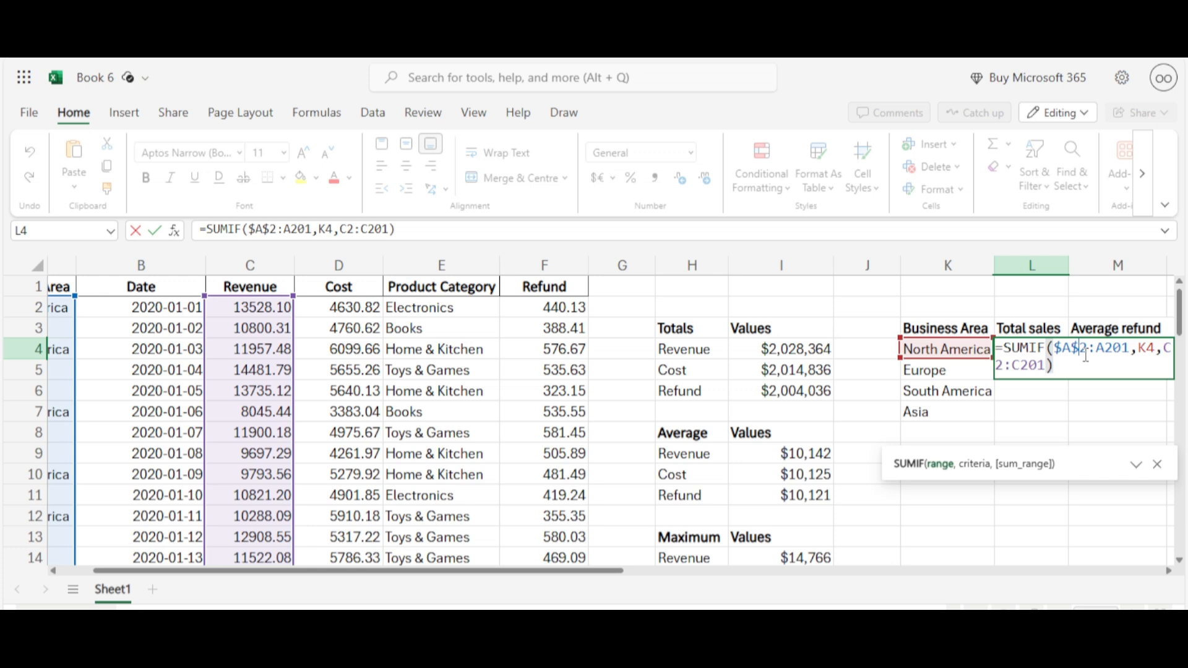
pyautogui.doubleClick(1085, 357)
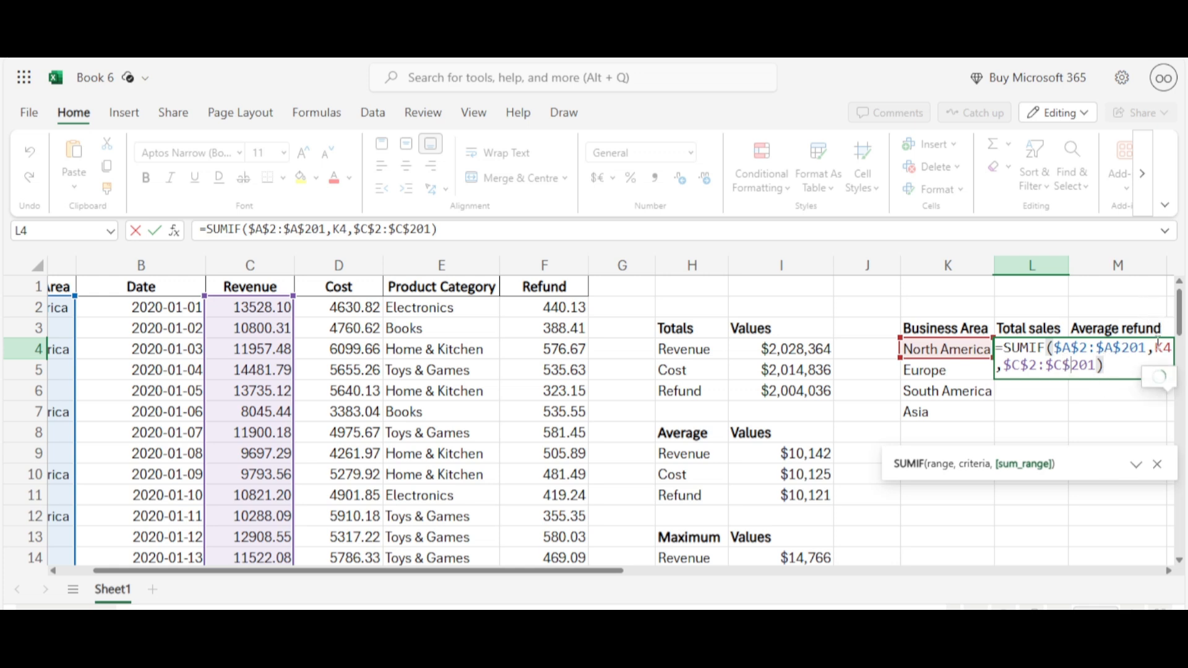
pyautogui.moveTo(1161, 351)
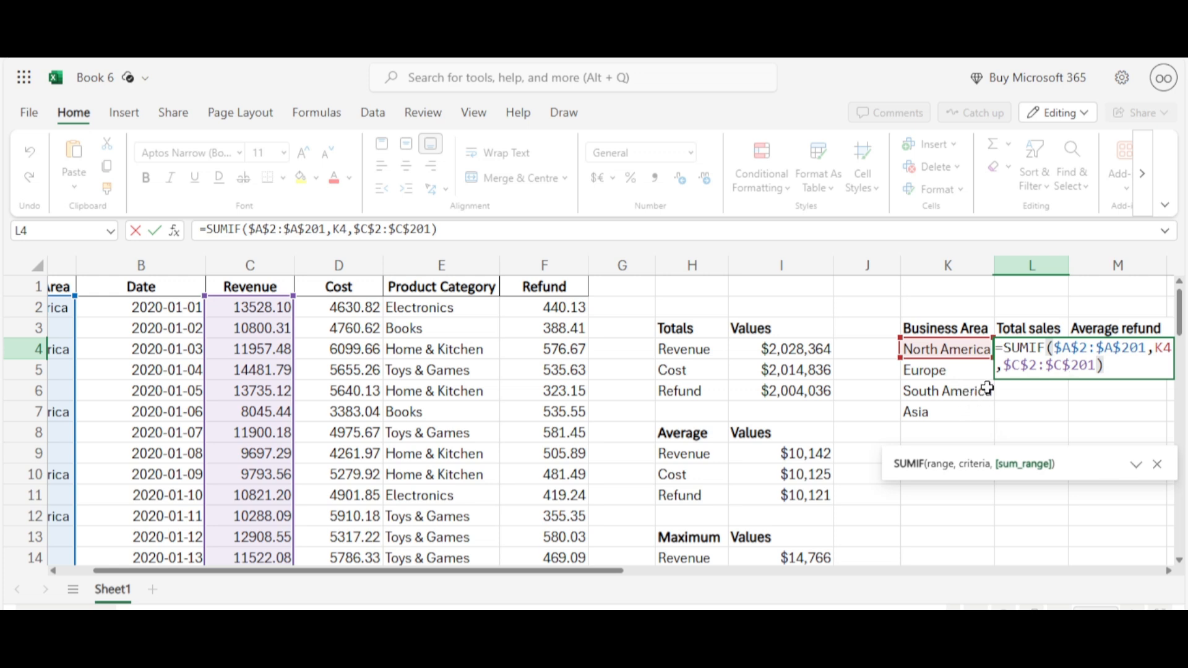
# Check the arguments of the SUMIF formula in L4, commit it and fill it down to the Asia row in L7
pyautogui.tripleClick(1030, 349)
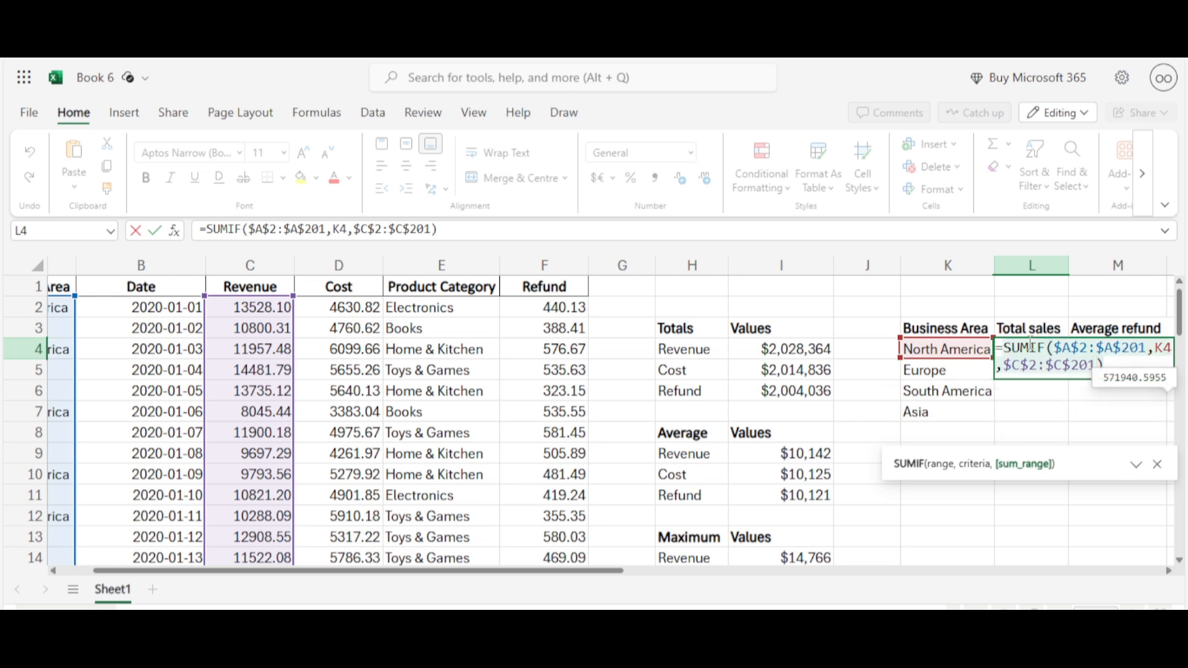
pyautogui.doubleClick(1044, 365)
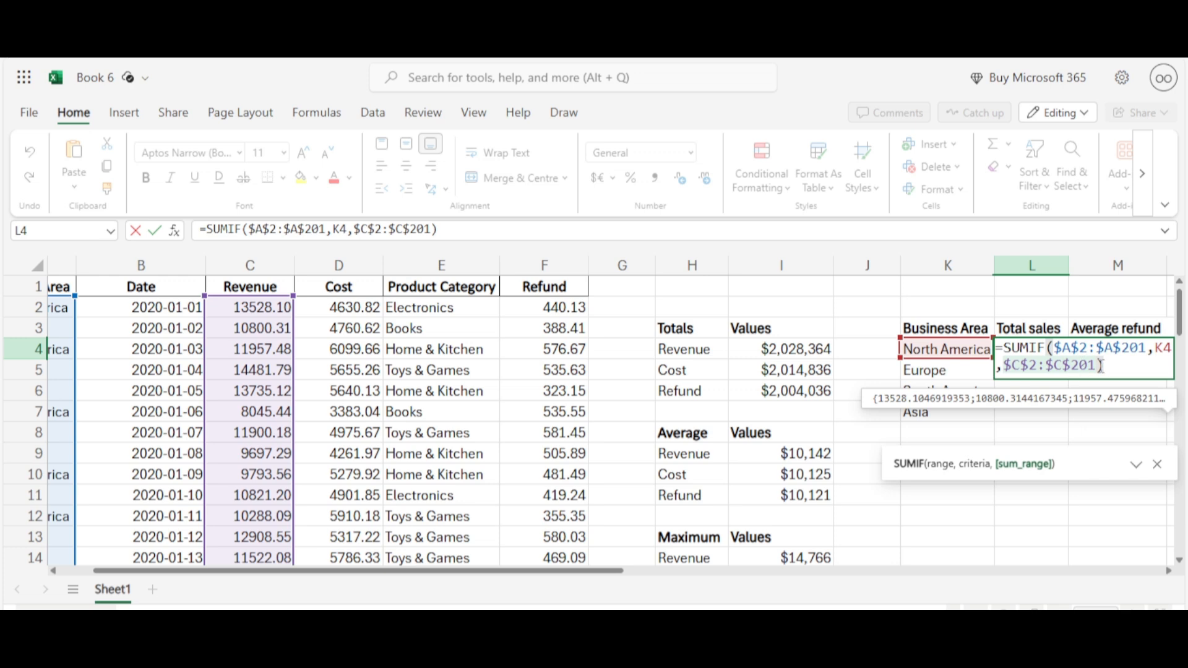
pyautogui.click(1099, 366)
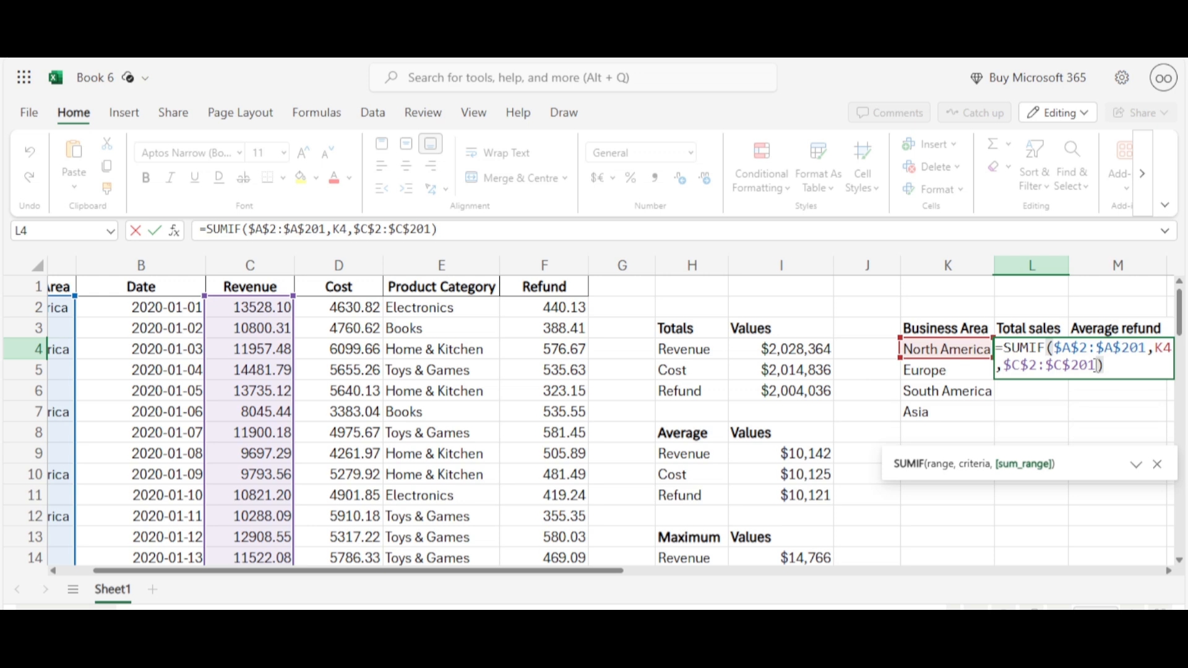
pyautogui.press('Return')
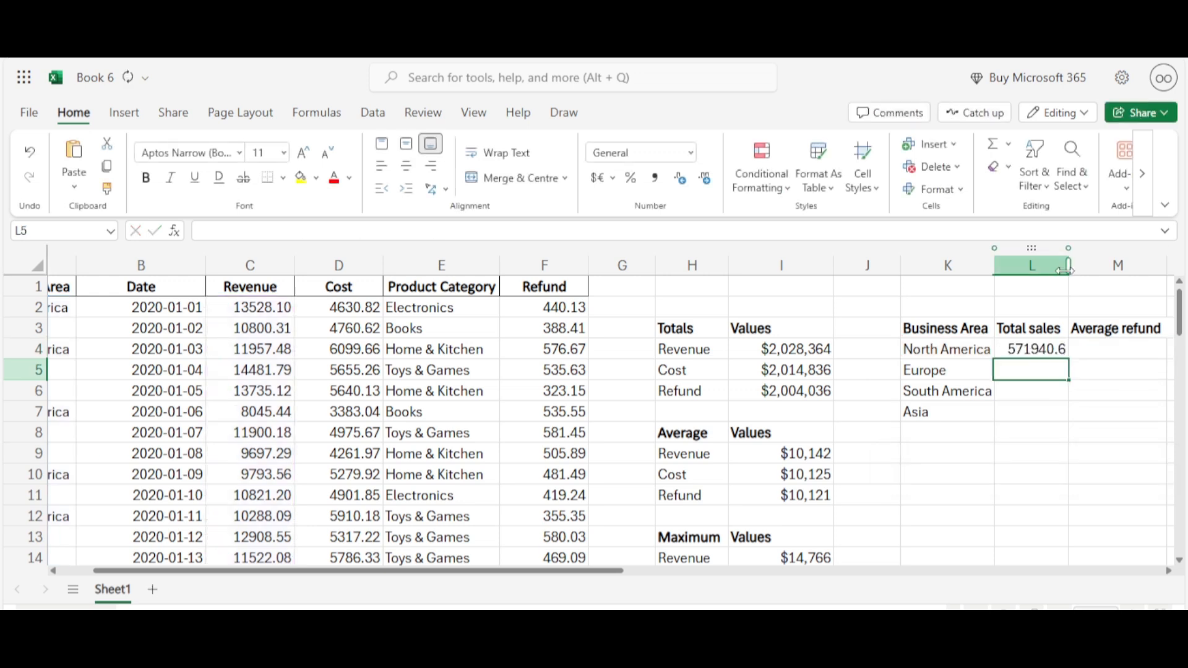
pyautogui.click(1056, 350)
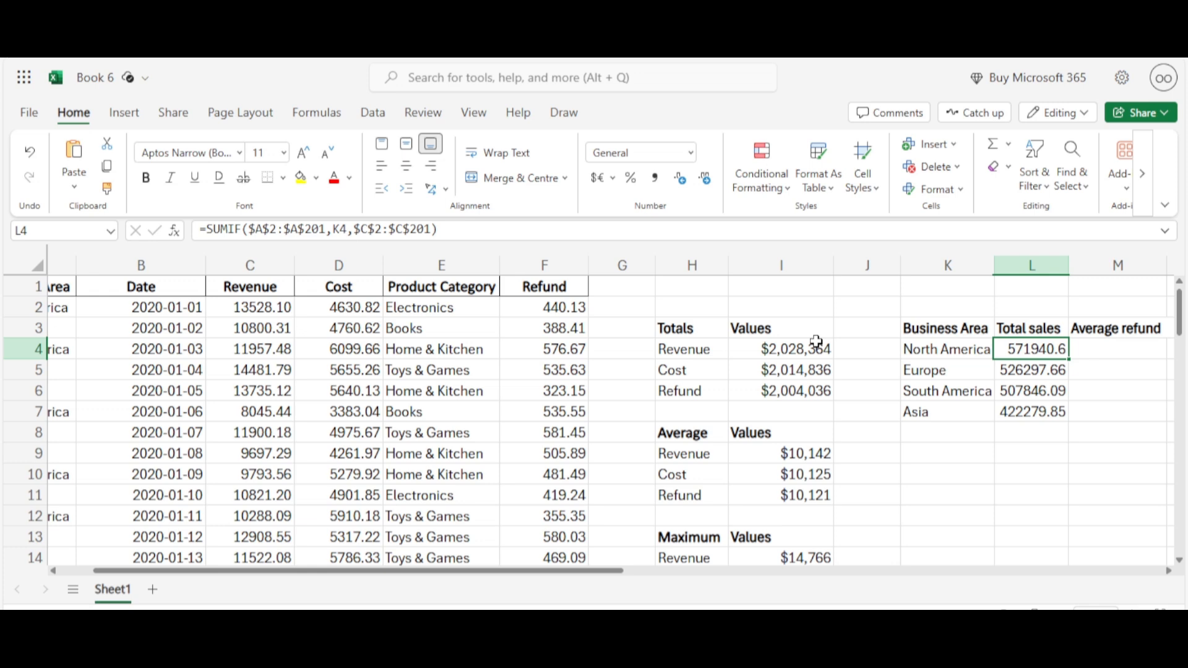
# Calculate North America's average refund in M4 with AVERAGEIF, using range A2:A201, criterion K4 and the Refund values starting at F2
pyautogui.press('Right')
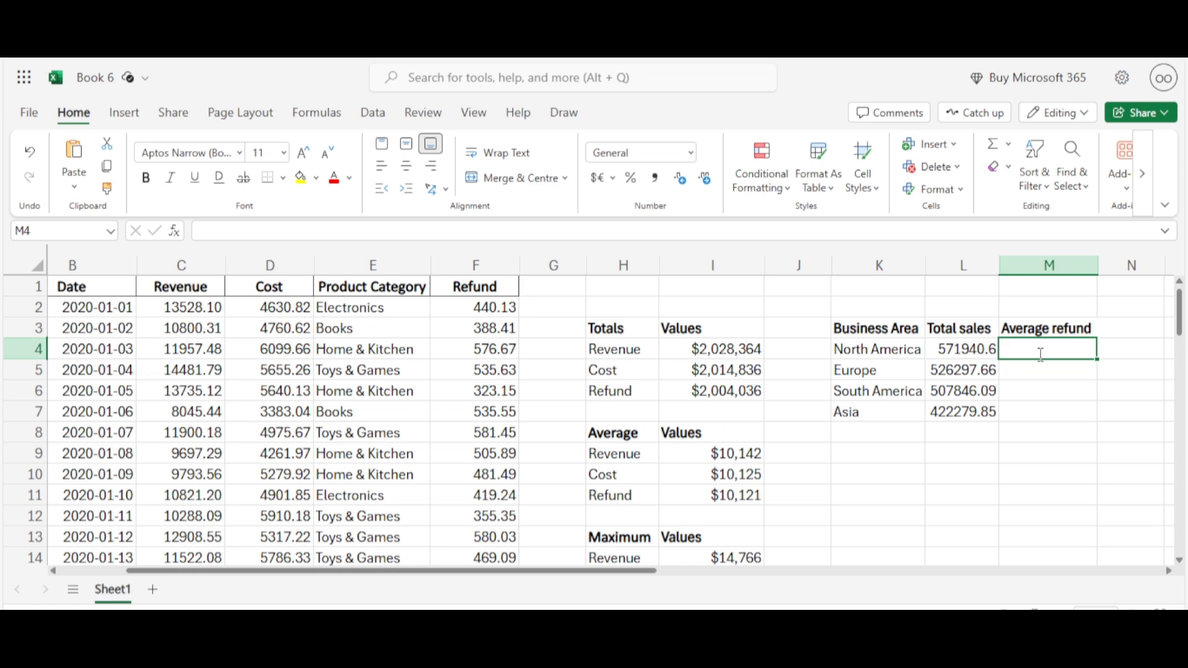
pyautogui.write('=AVERAGEIF(')
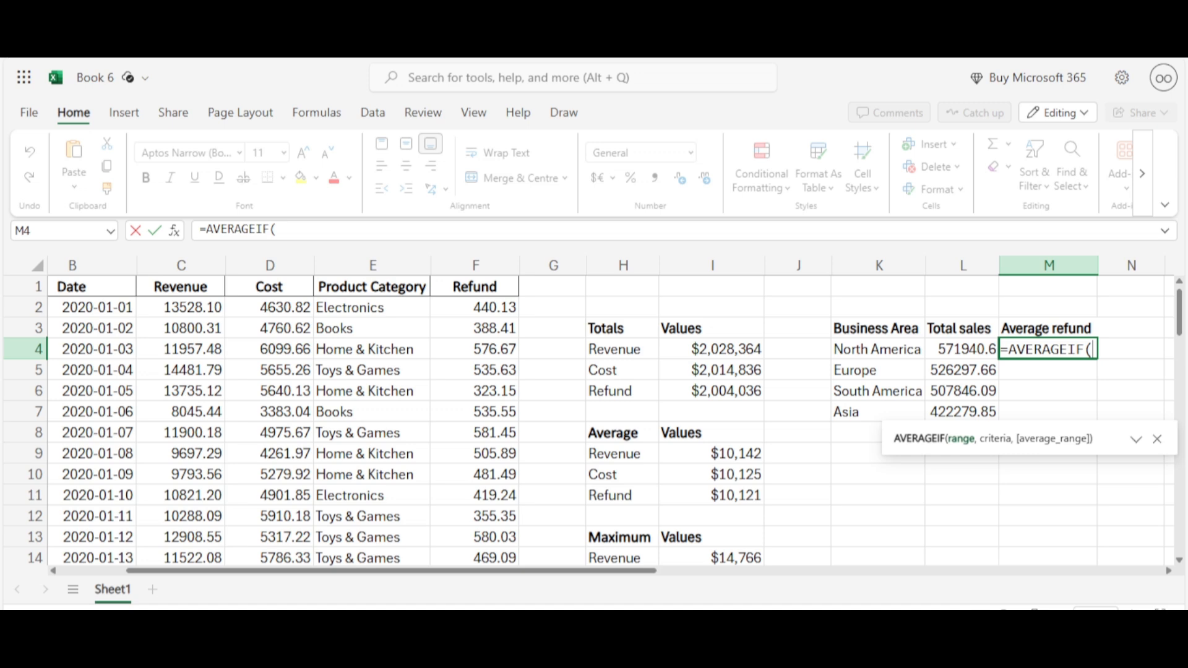
pyautogui.hscroll(-3, 125, 313)
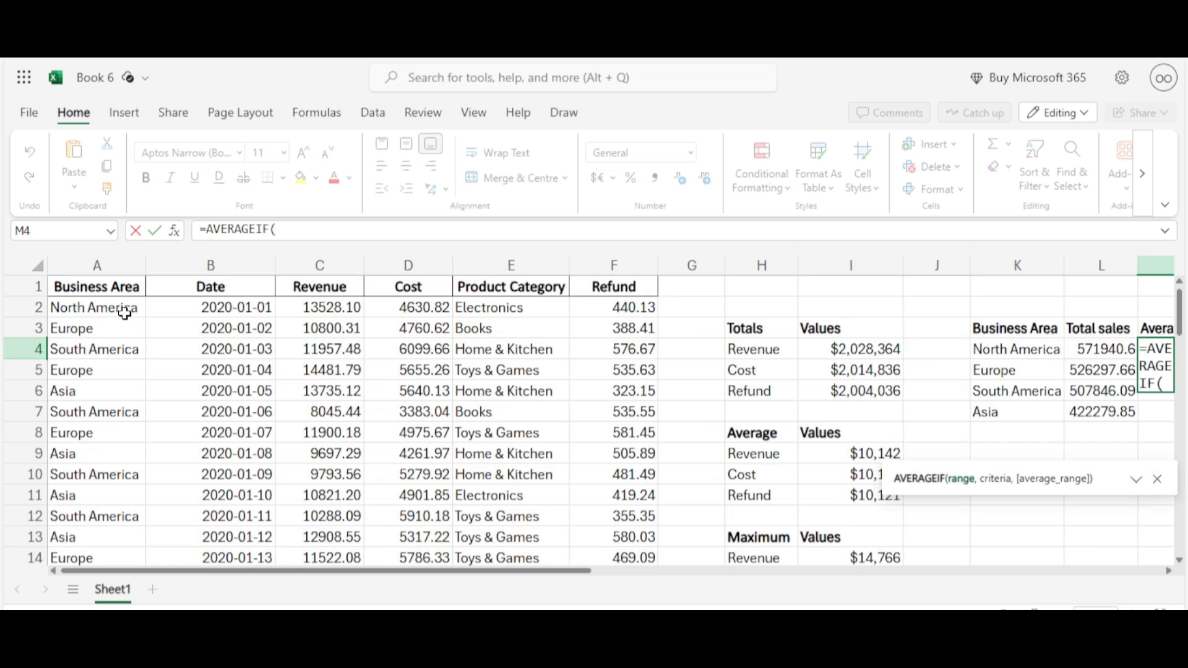
pyautogui.click(124, 314)
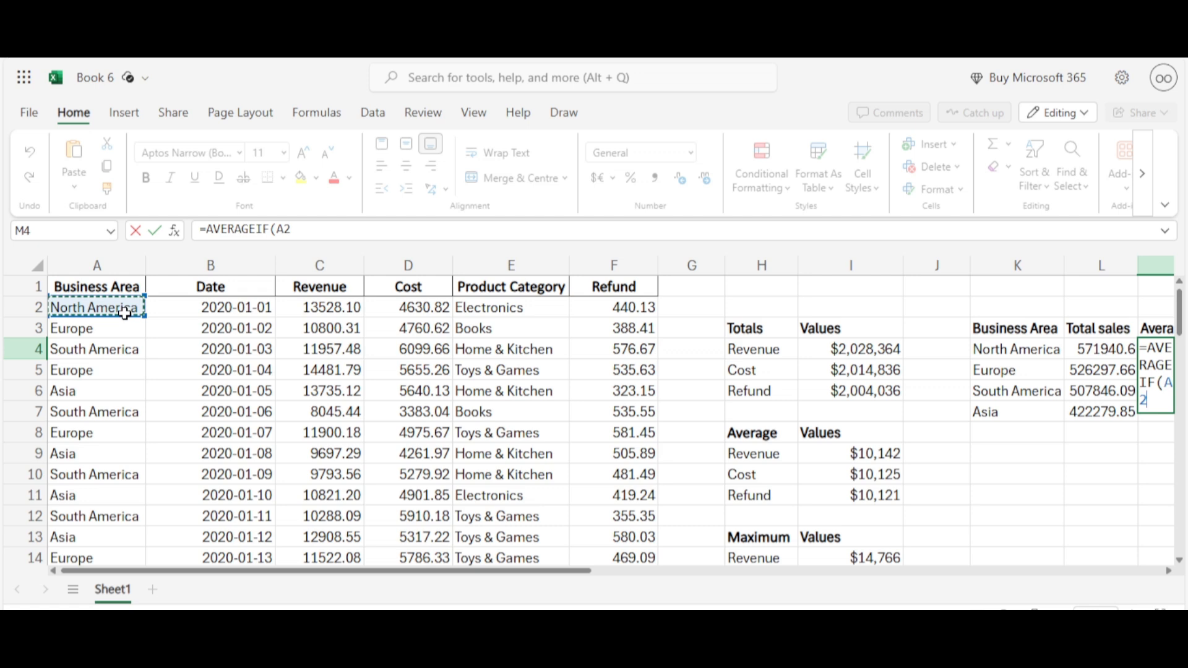
pyautogui.hotkey('ctrl', 'shift', 'Down')
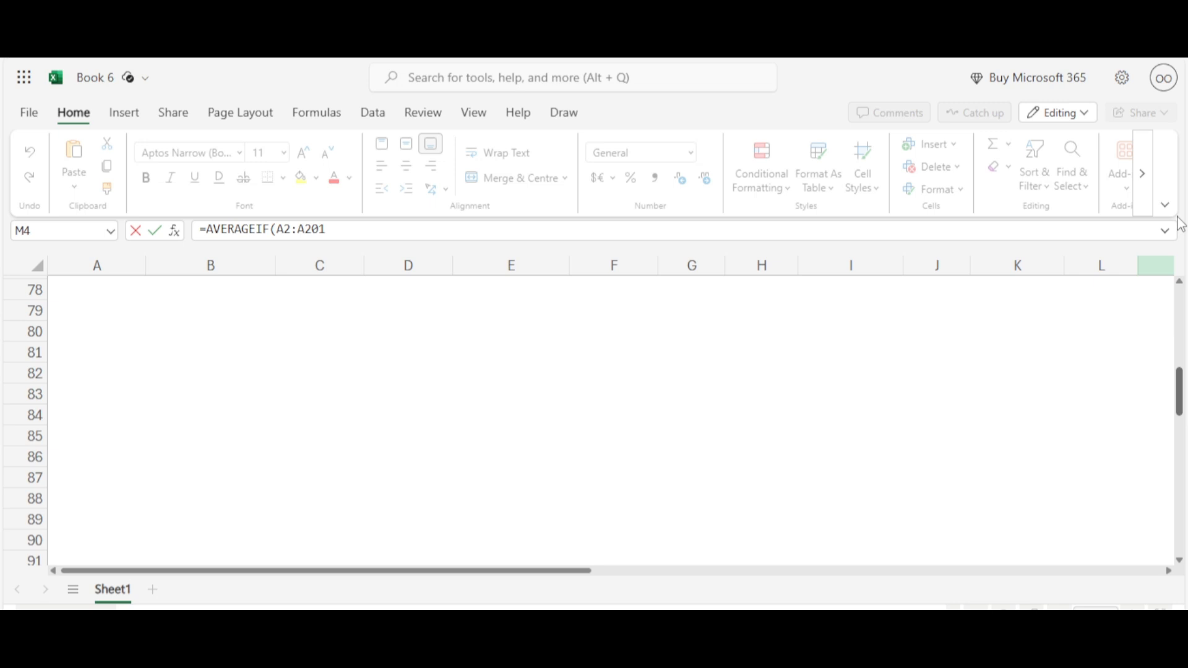
pyautogui.write(',')
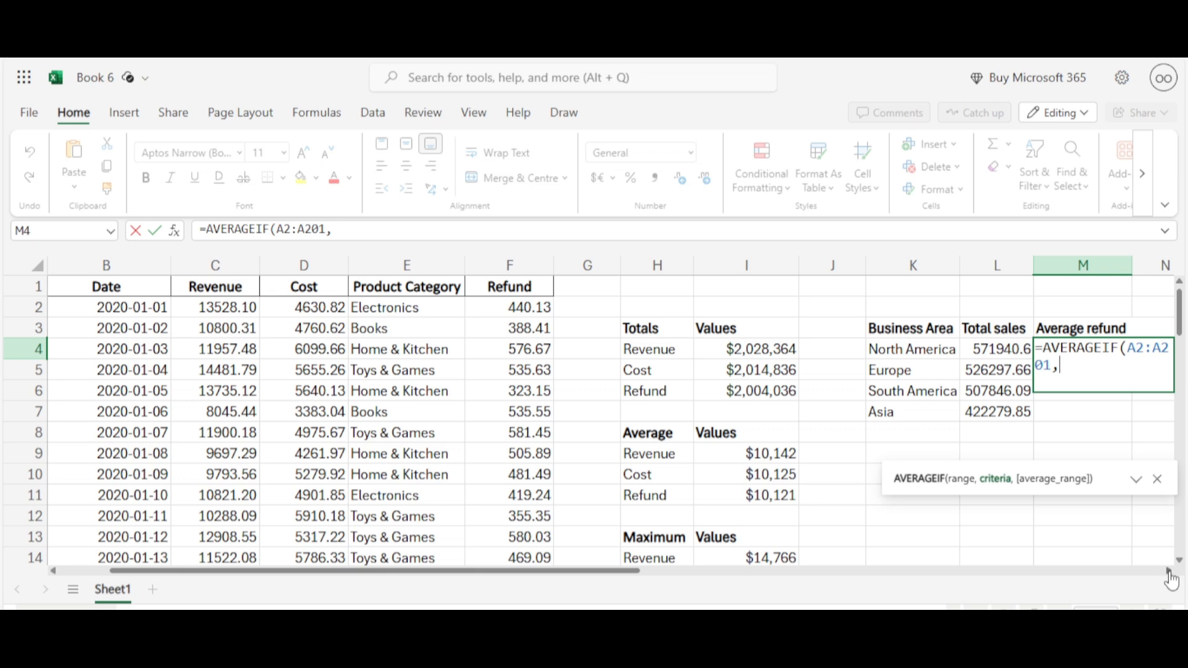
pyautogui.click(929, 353)
pyautogui.write(',')
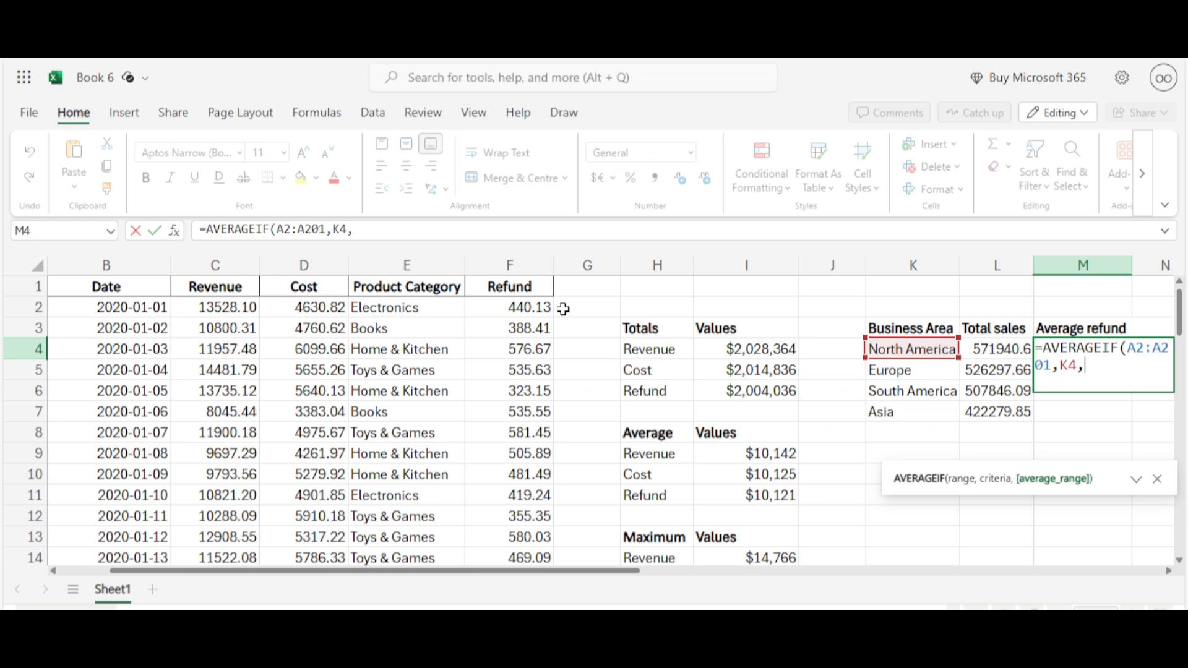
pyautogui.click(540, 307)
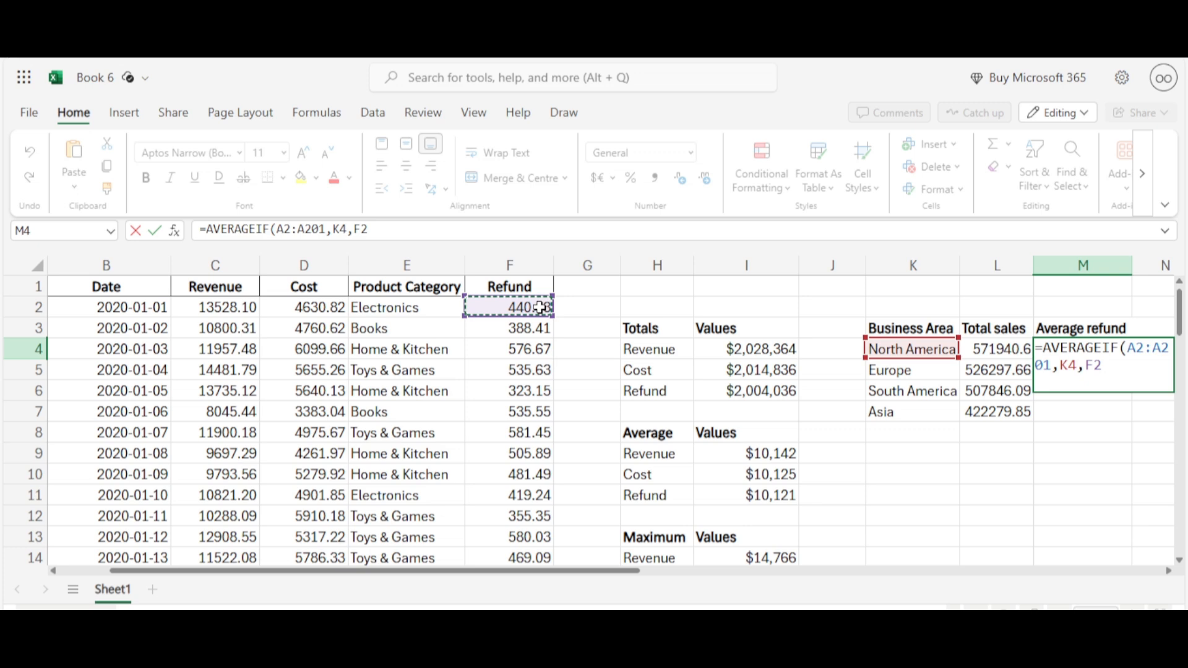
pyautogui.press('Return')
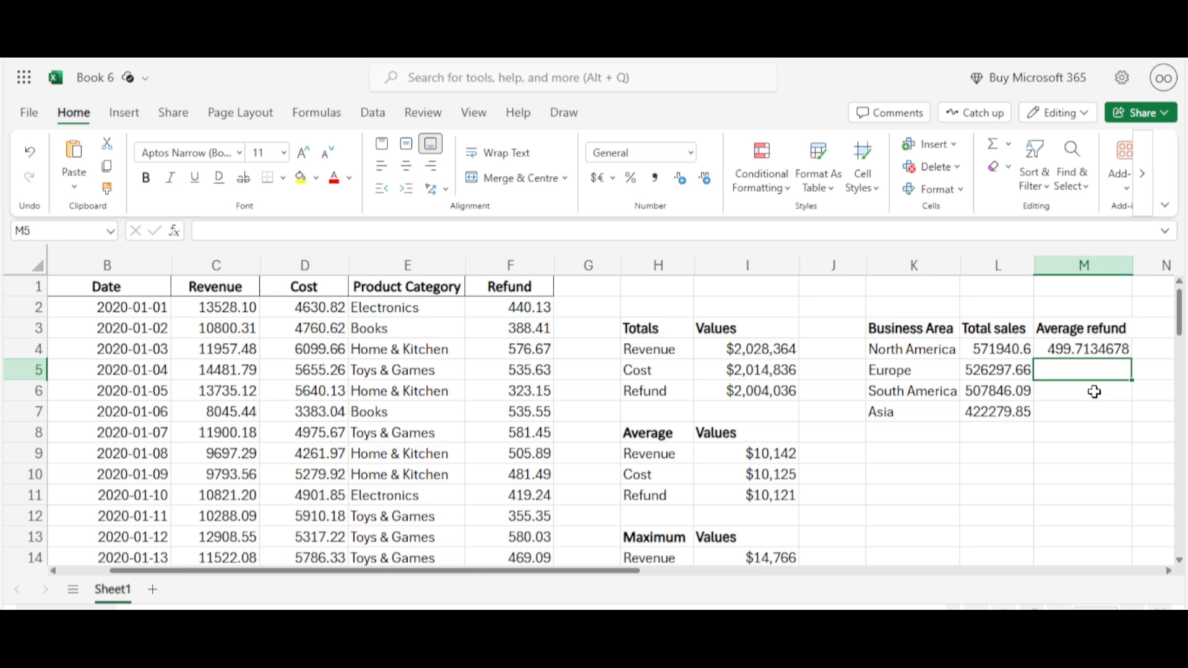
# Fill the Average refund formula from M4 down to the Europe, South America and Asia rows
pyautogui.doubleClick(1103, 350)
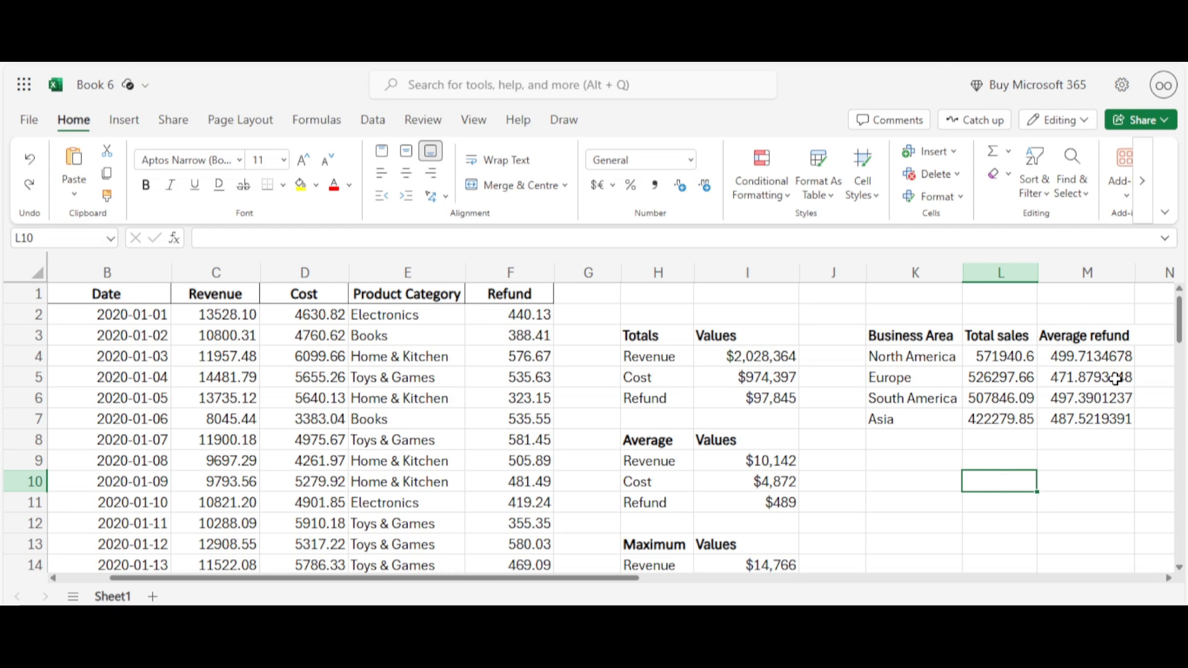
pyautogui.click(1082, 439)
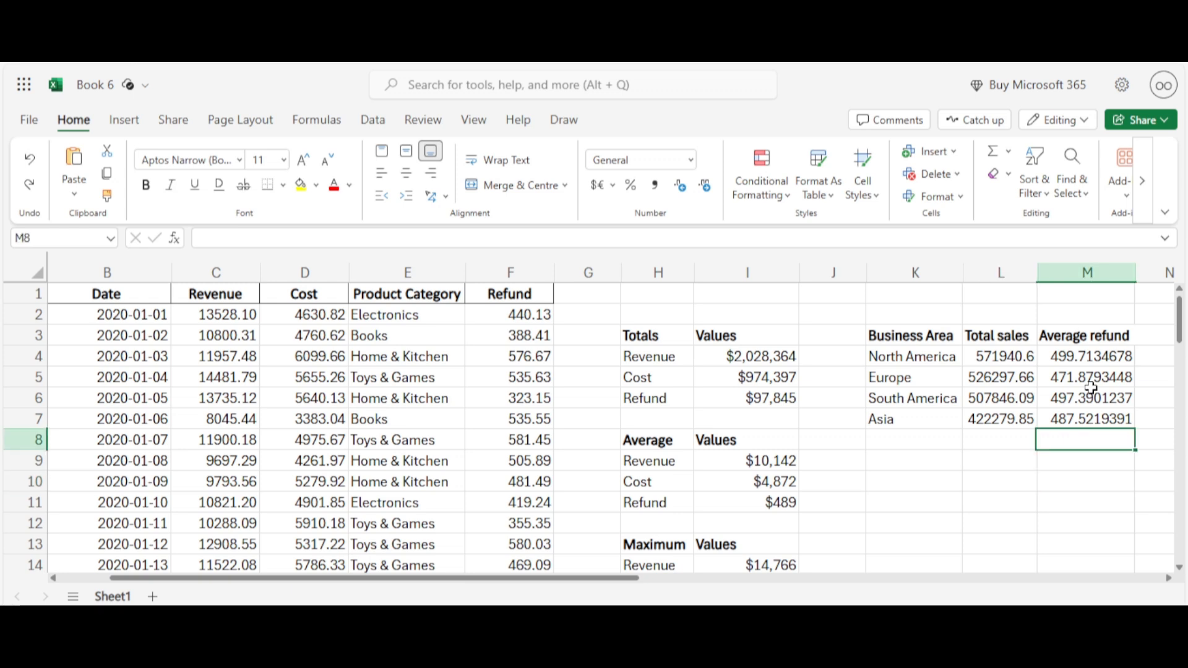